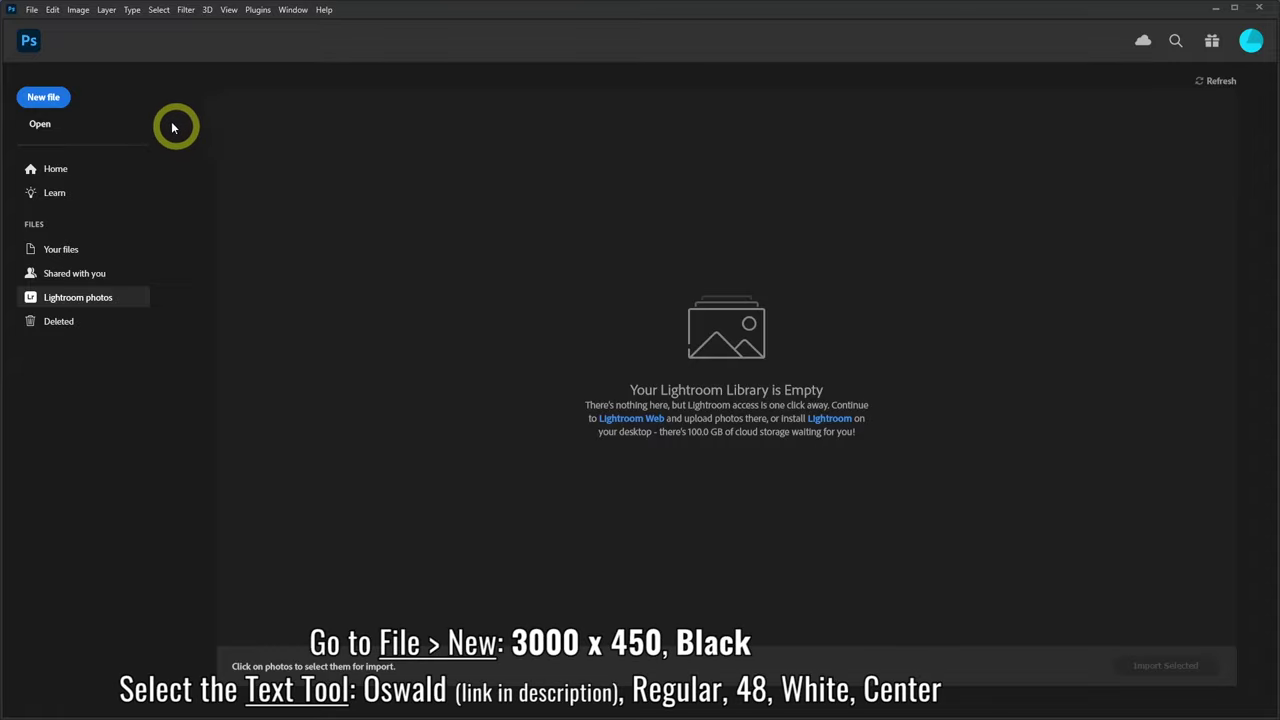
- Start a File > New document of 3000 × 450 pixels with Black background contents
{"action": "left_click", "coordinate": [31, 10]}
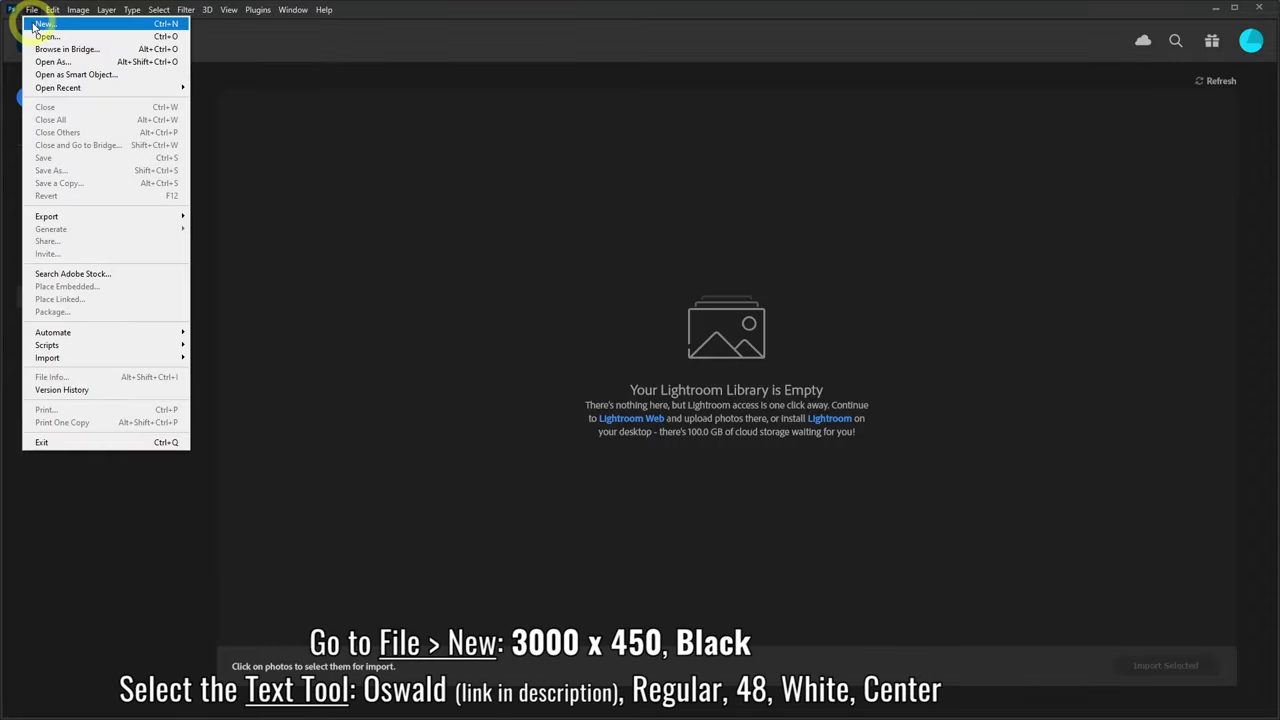
{"action": "left_click", "coordinate": [47, 25]}
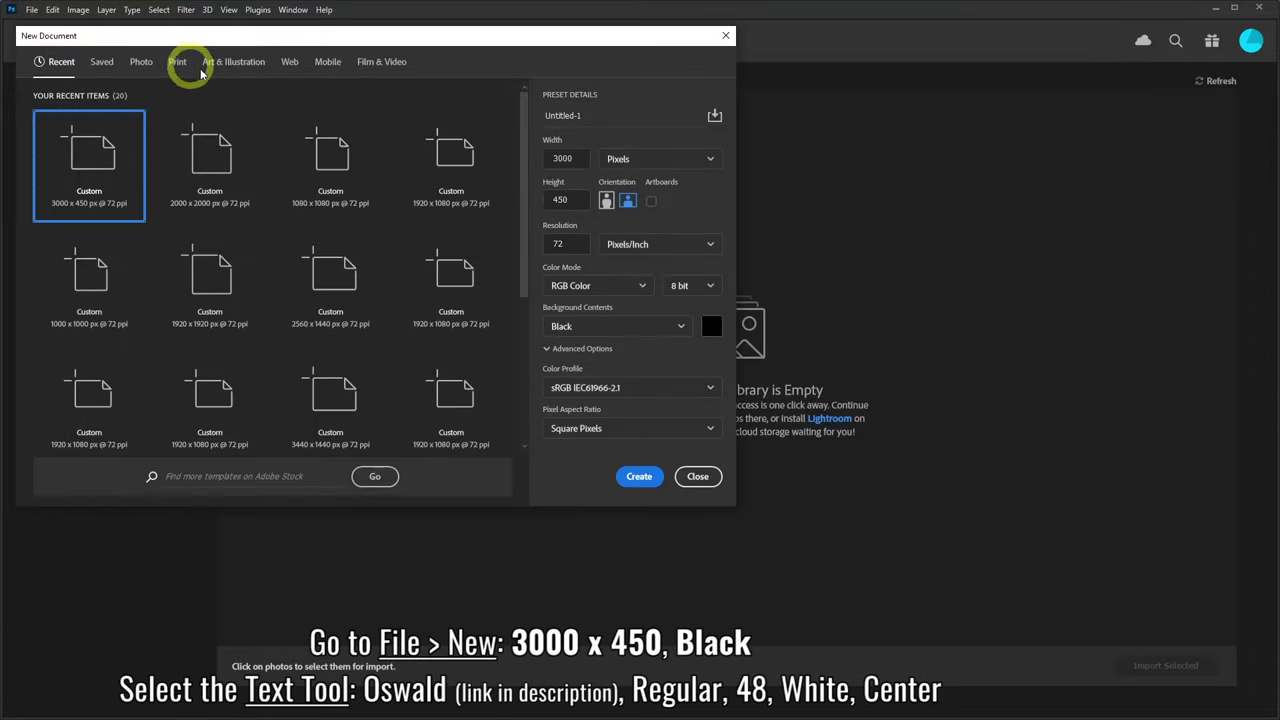
{"action": "left_click", "coordinate": [565, 159]}
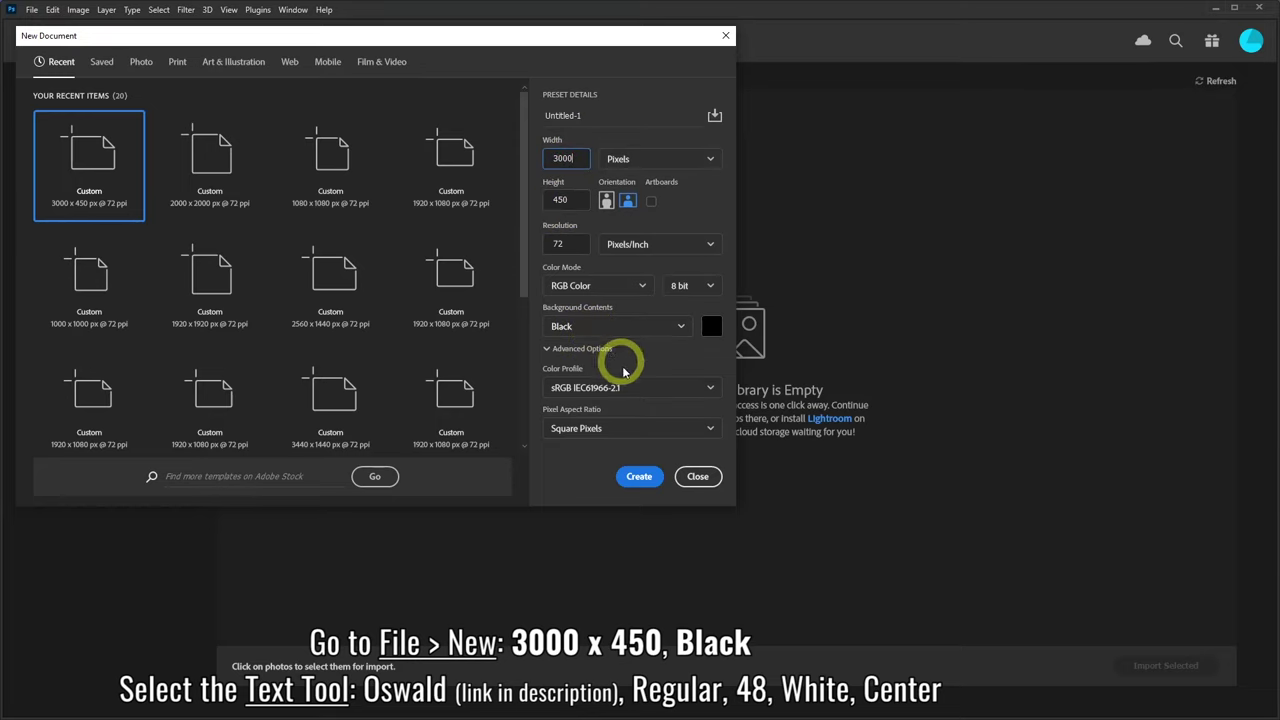
{"action": "left_click", "coordinate": [646, 478]}
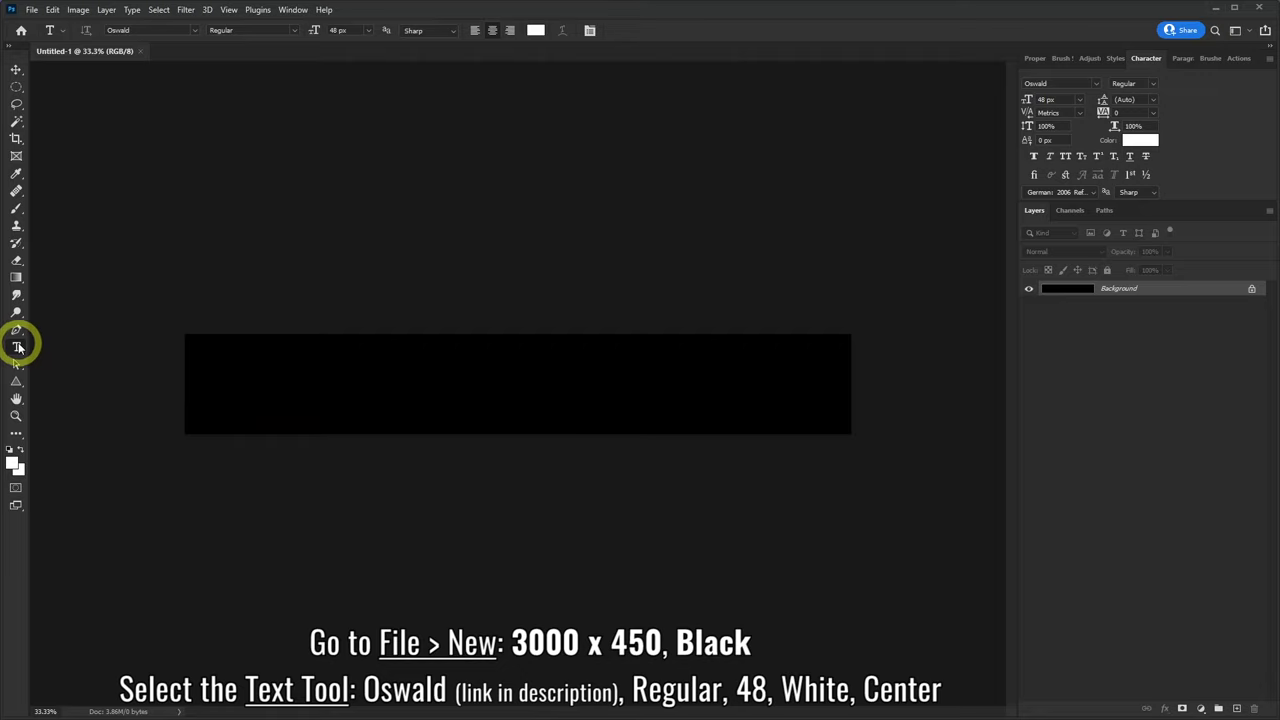
- Set the horizontal Type tool to centred white text and draw a text box across the banner
{"action": "right_click", "coordinate": [17, 347]}
{"action": "left_click", "coordinate": [52, 347]}
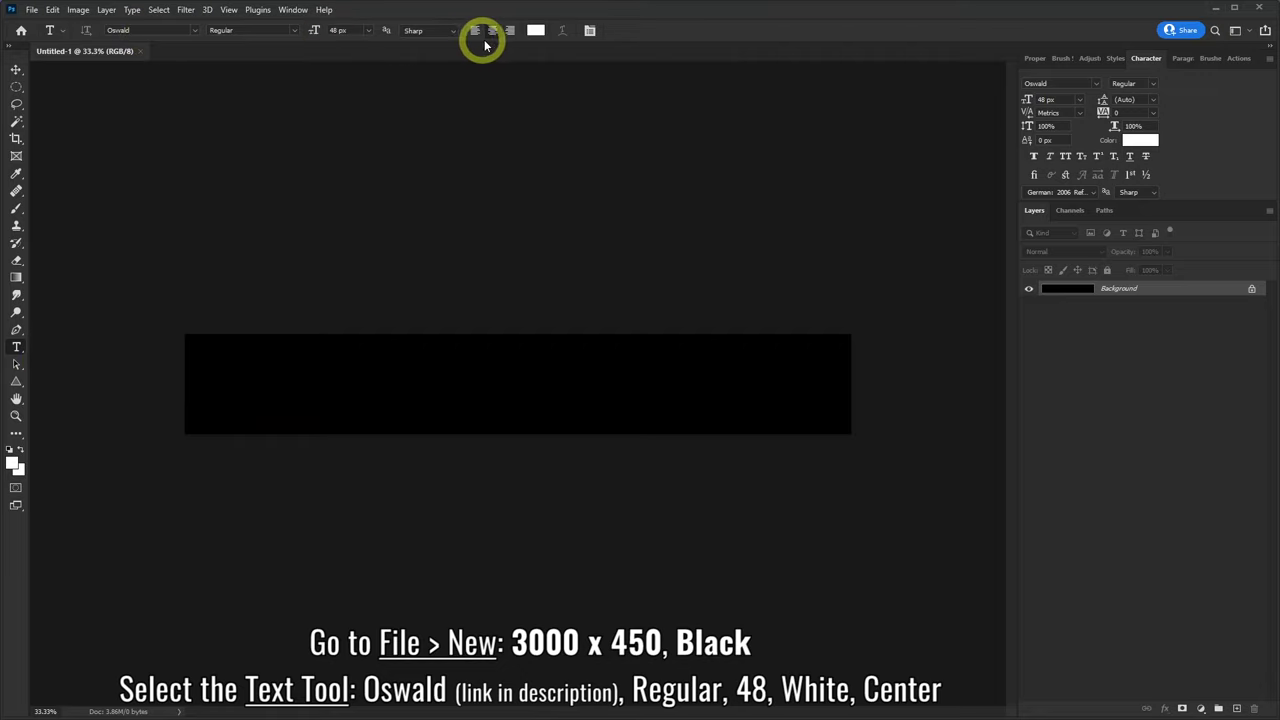
{"action": "left_click", "coordinate": [536, 33]}
{"action": "left_click", "coordinate": [895, 278]}
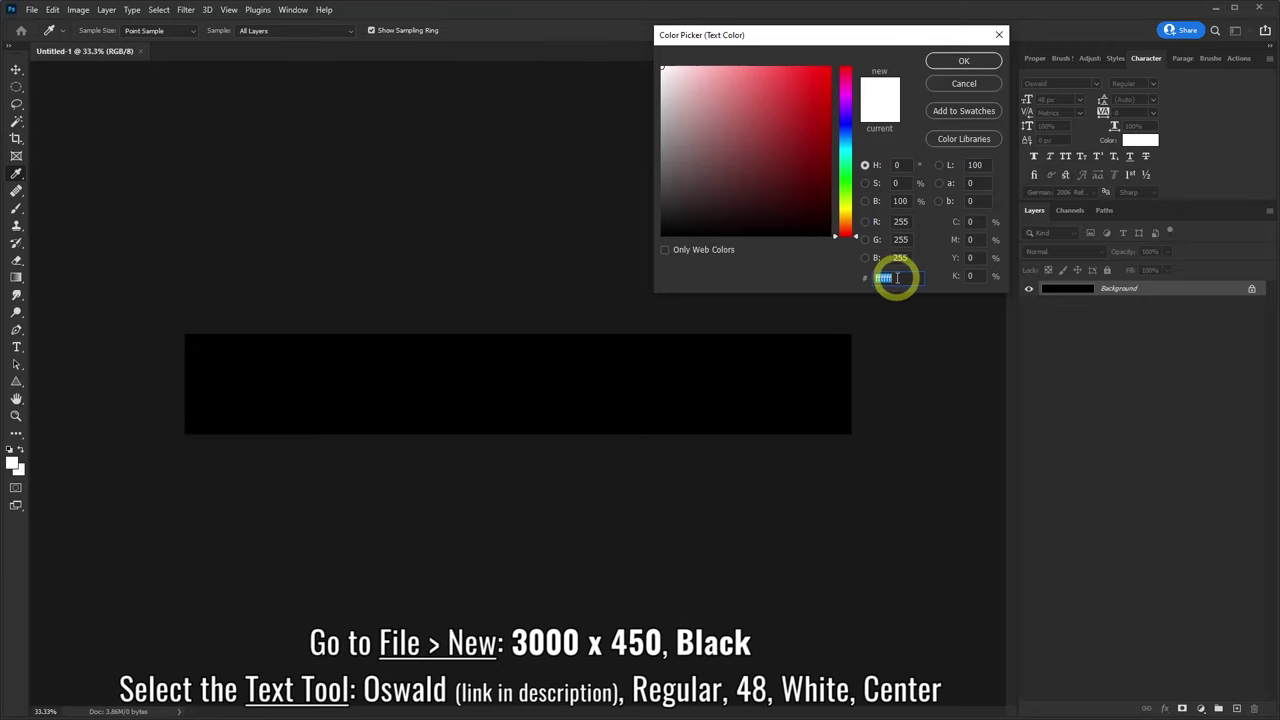
{"action": "left_click", "coordinate": [963, 63]}
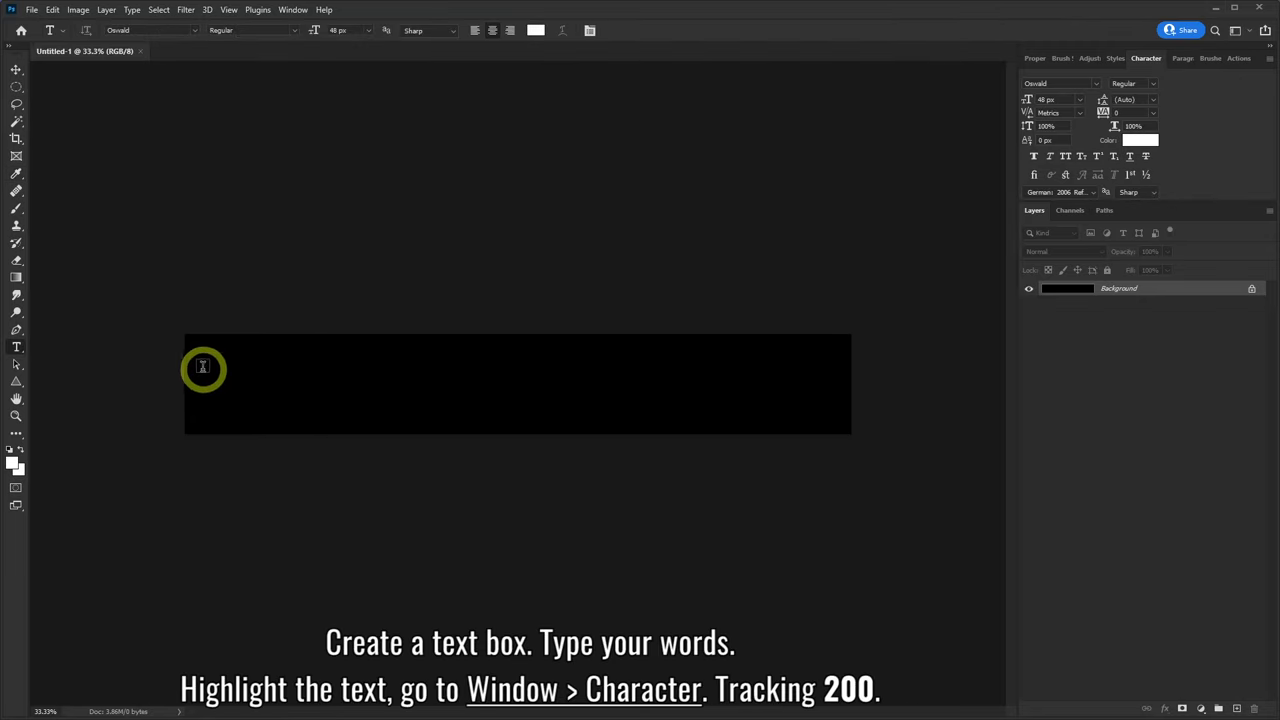
{"action": "left_click_drag", "start_coordinate": [185, 341], "coordinate": [850, 432]}
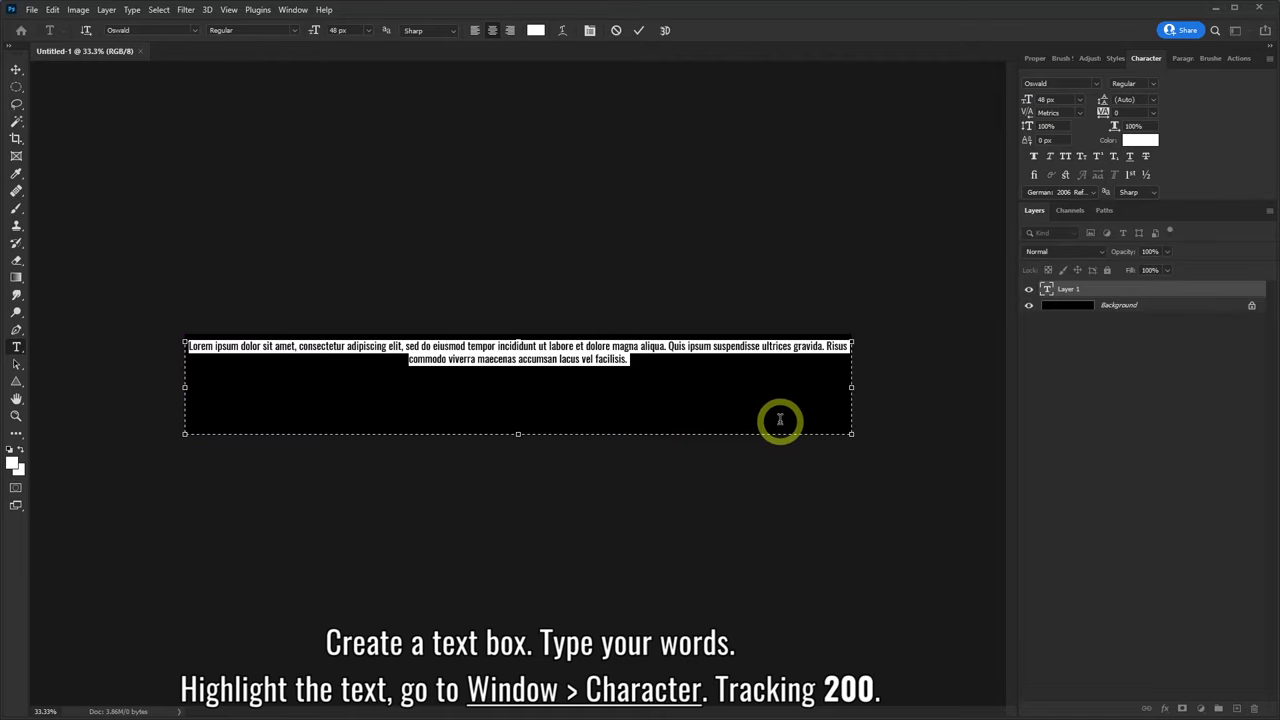
- Select all the placeholder text and set its tracking to 200 in the Character panel
{"action": "left_click", "coordinate": [584, 358]}
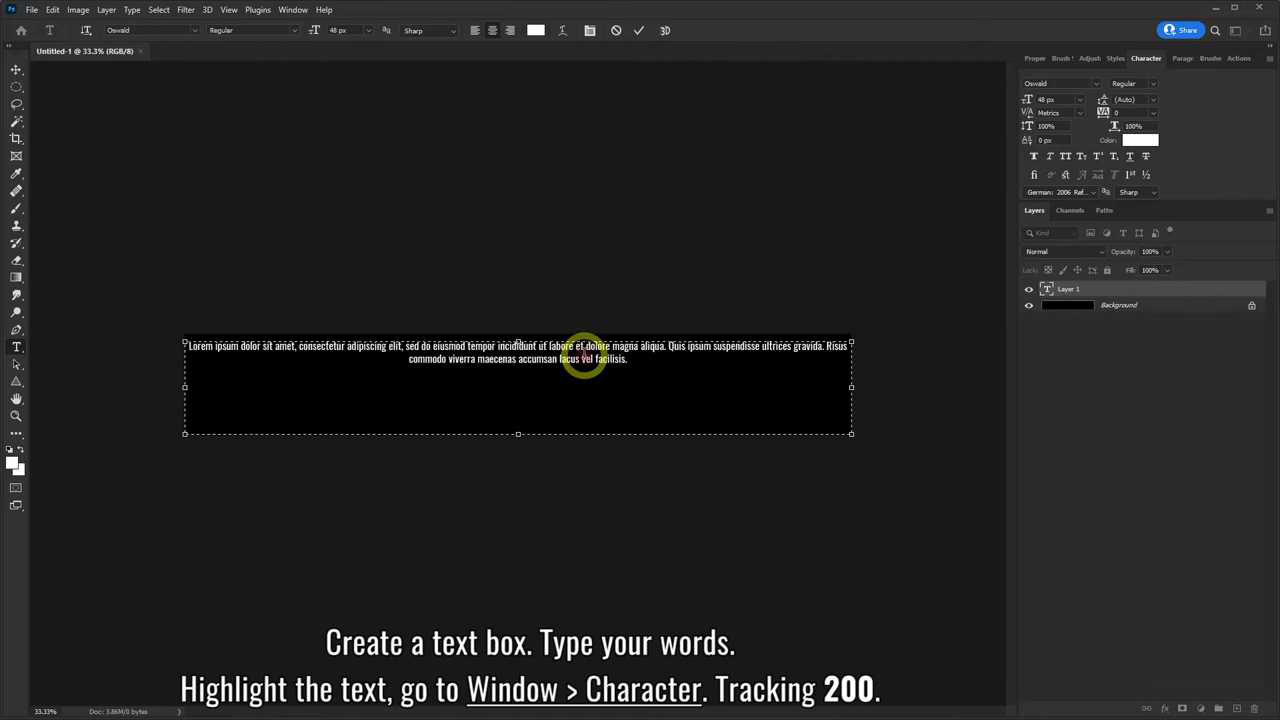
{"action": "left_click_drag", "start_coordinate": [648, 362], "coordinate": [148, 322]}
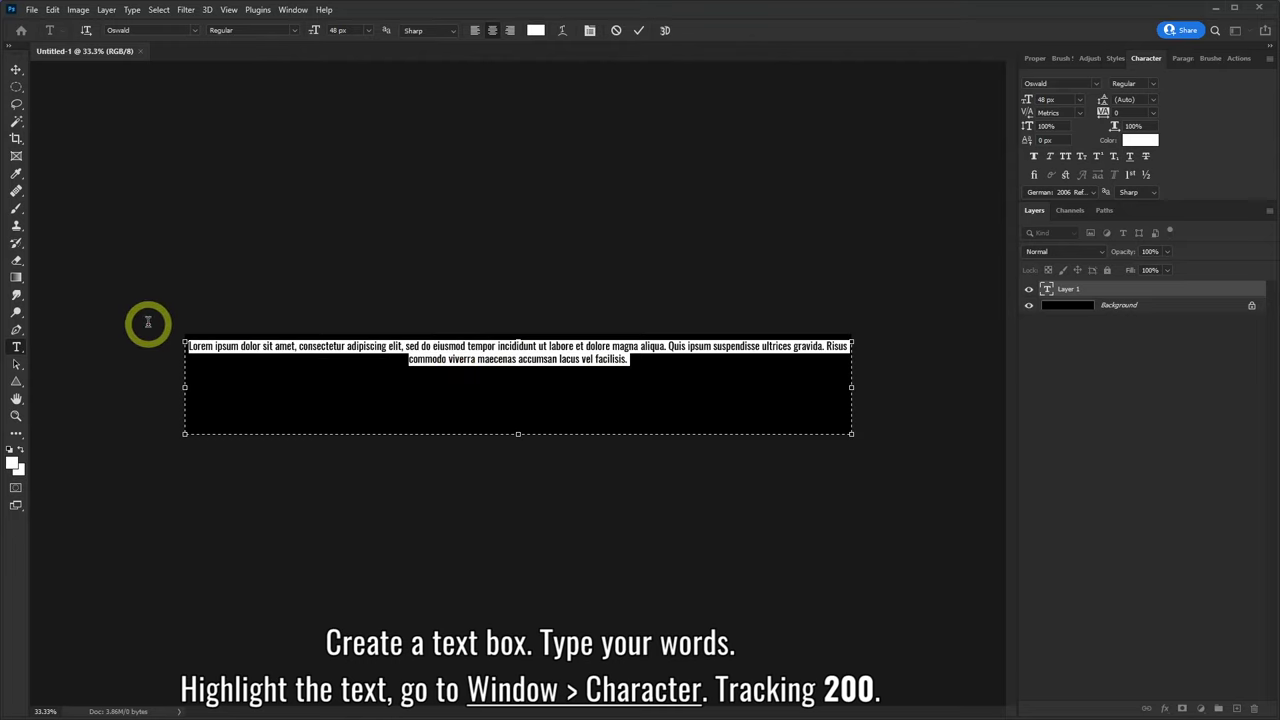
{"action": "left_click", "coordinate": [293, 10]}
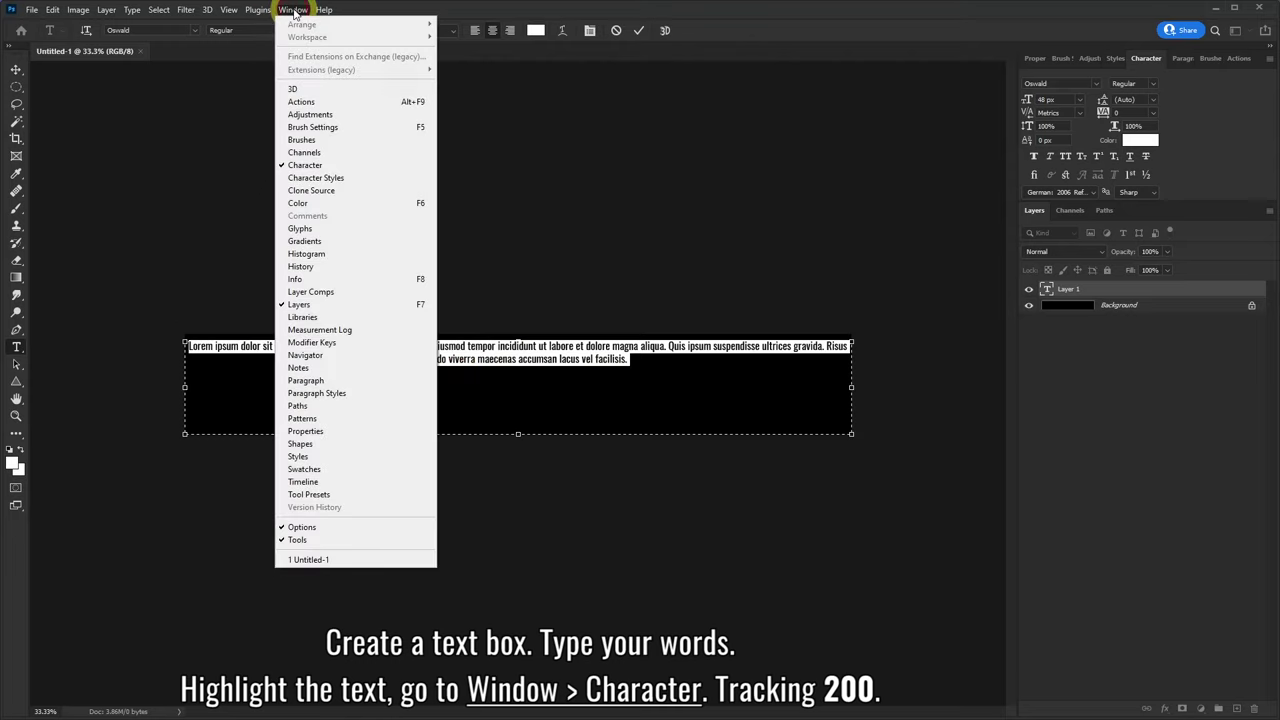
{"action": "left_click", "coordinate": [310, 170]}
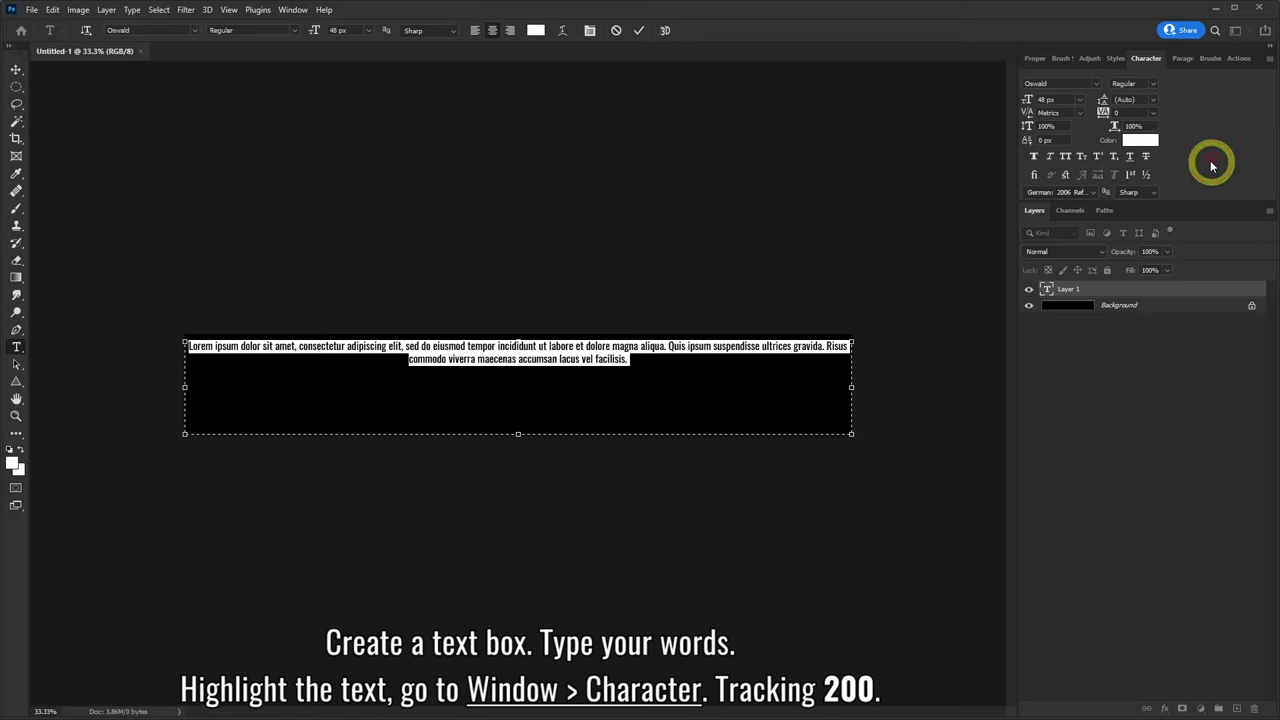
{"action": "left_click", "coordinate": [1152, 116]}
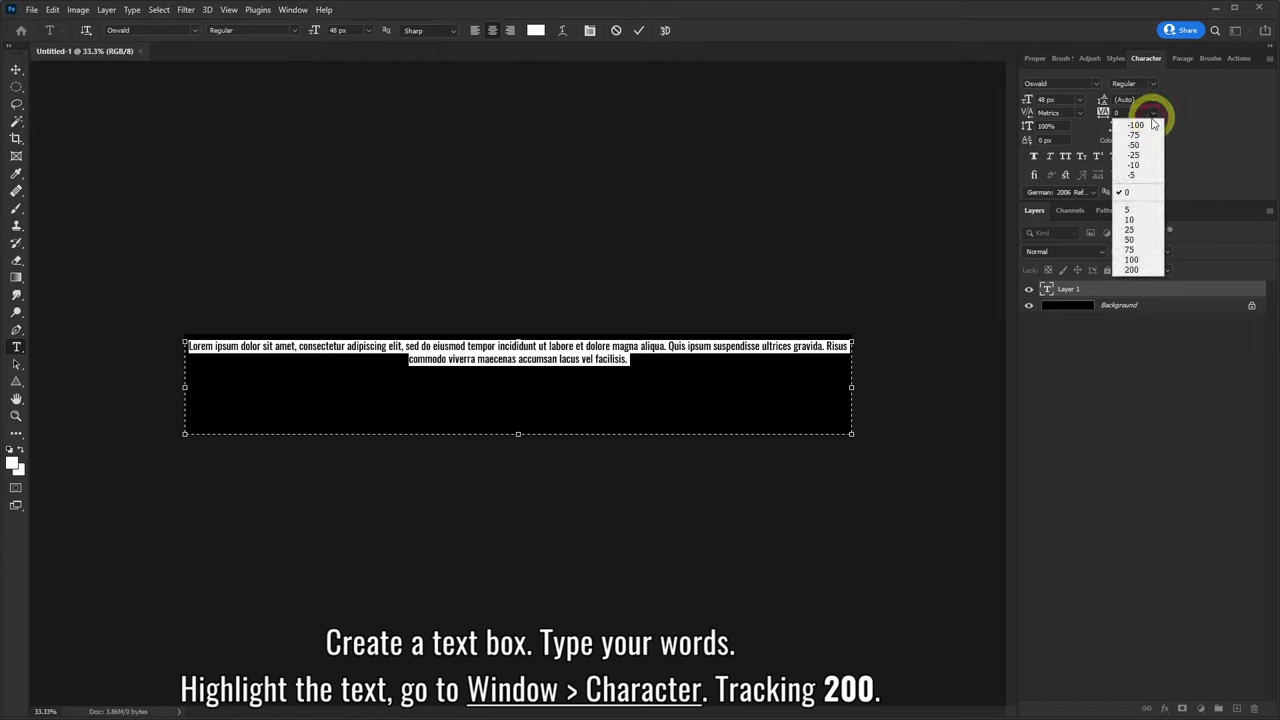
{"action": "left_click", "coordinate": [1130, 270]}
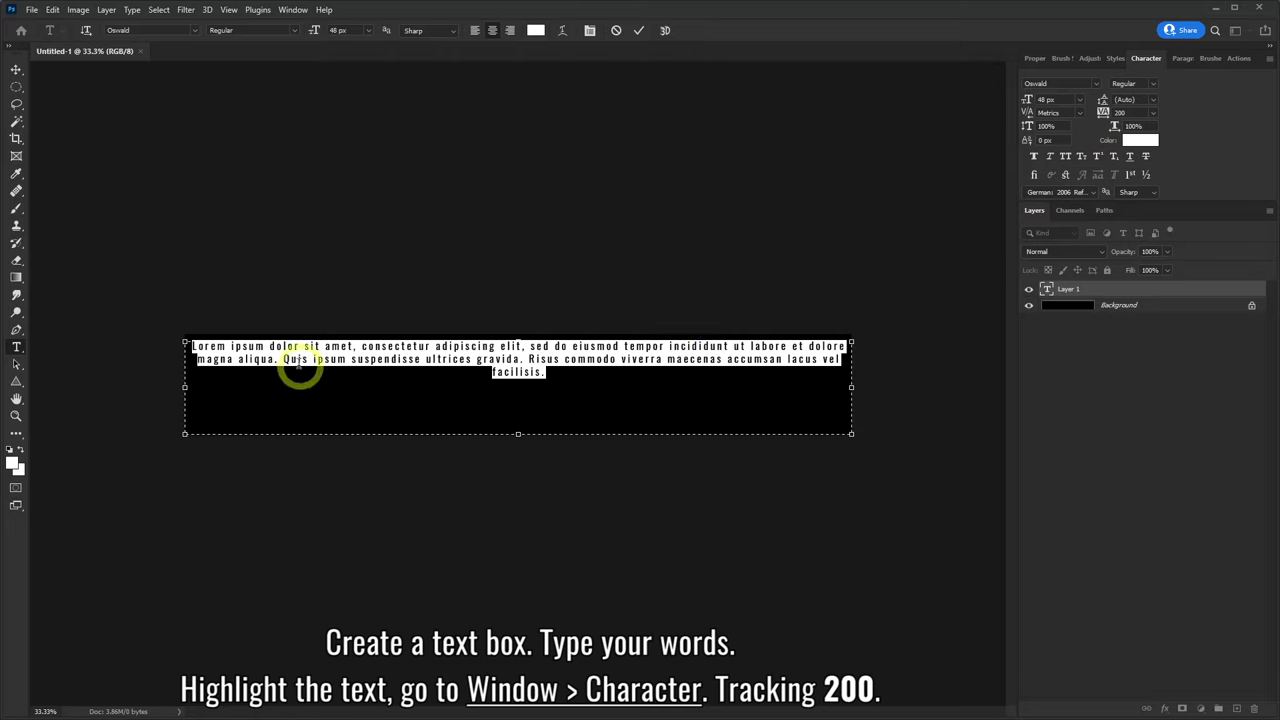
- Delete the extra lines so one line remains, adjust the text box, and commit the text
{"action": "left_click", "coordinate": [522, 375]}
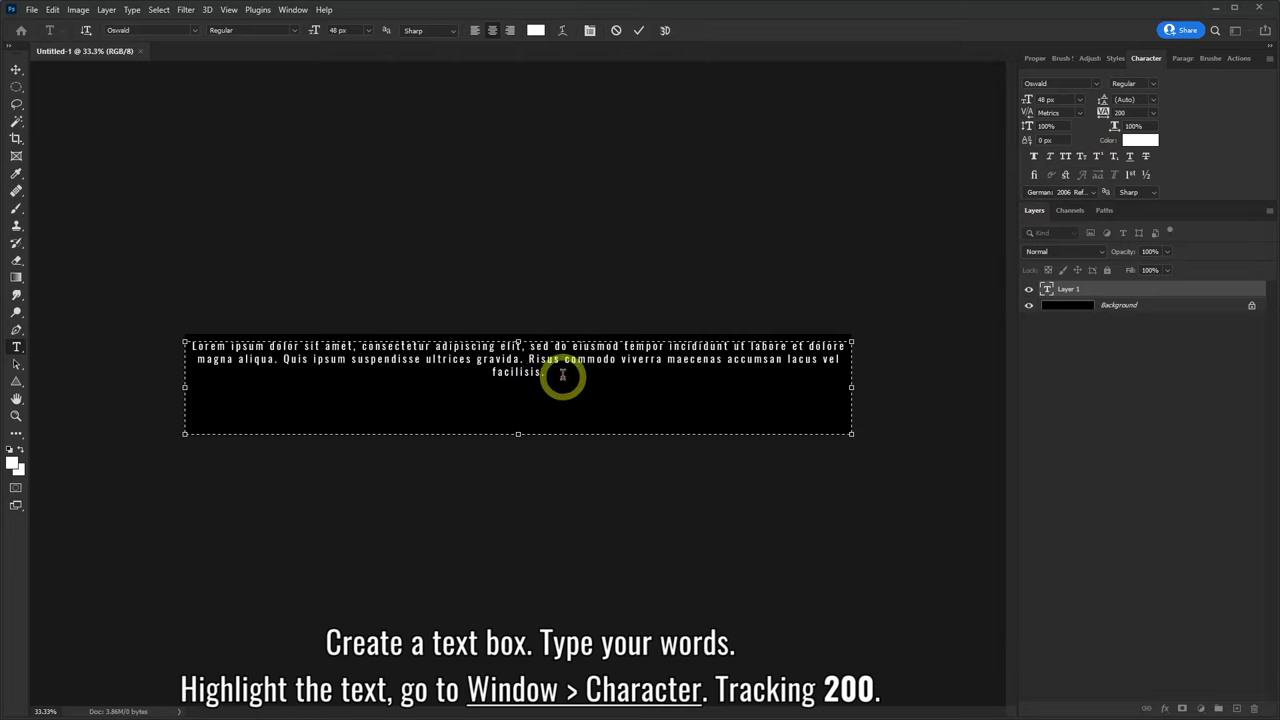
{"action": "left_click_drag", "start_coordinate": [562, 375], "coordinate": [211, 366]}
{"action": "key", "text": "BackSpace"}
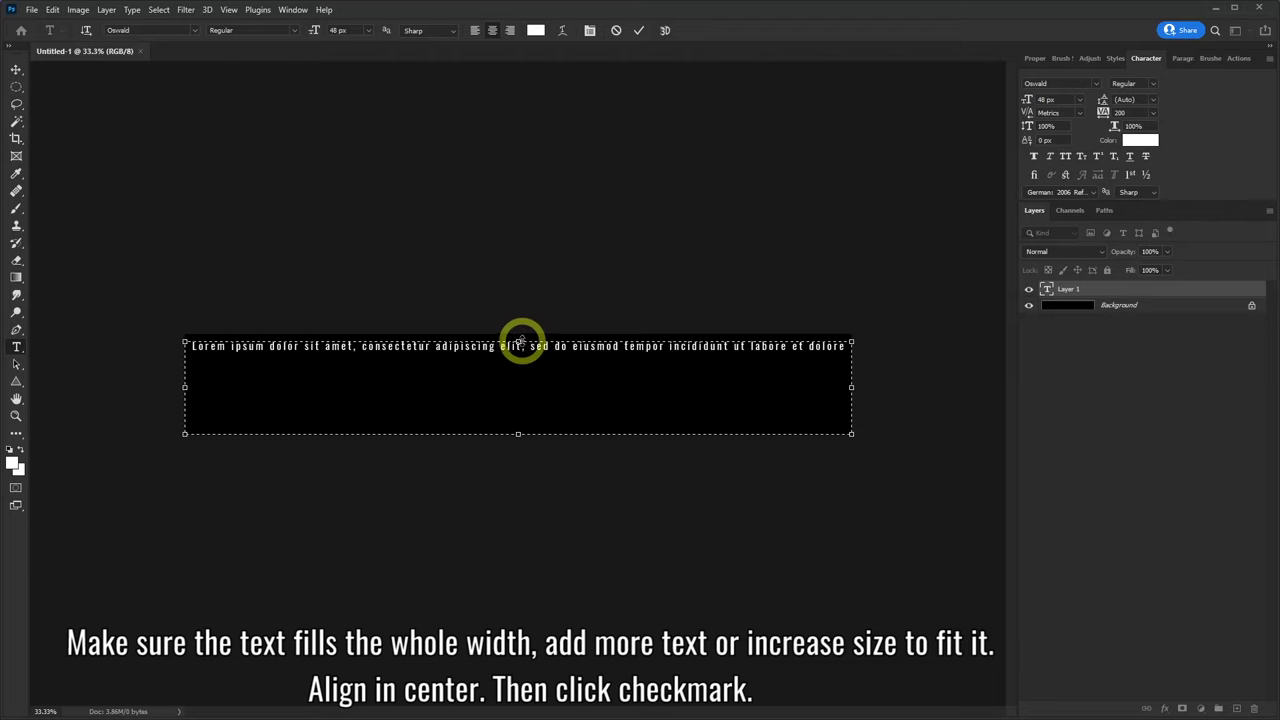
{"action": "left_click_drag", "start_coordinate": [520, 341], "coordinate": [529, 375]}
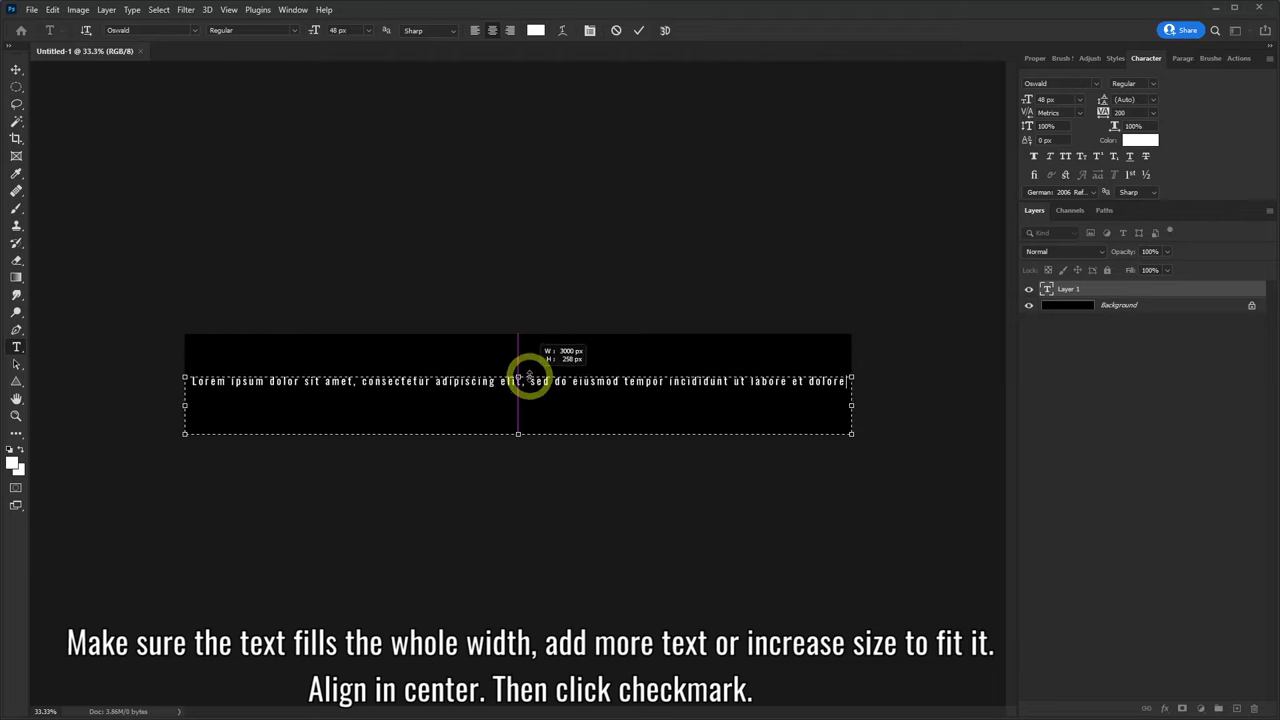
{"action": "left_click", "coordinate": [638, 36]}
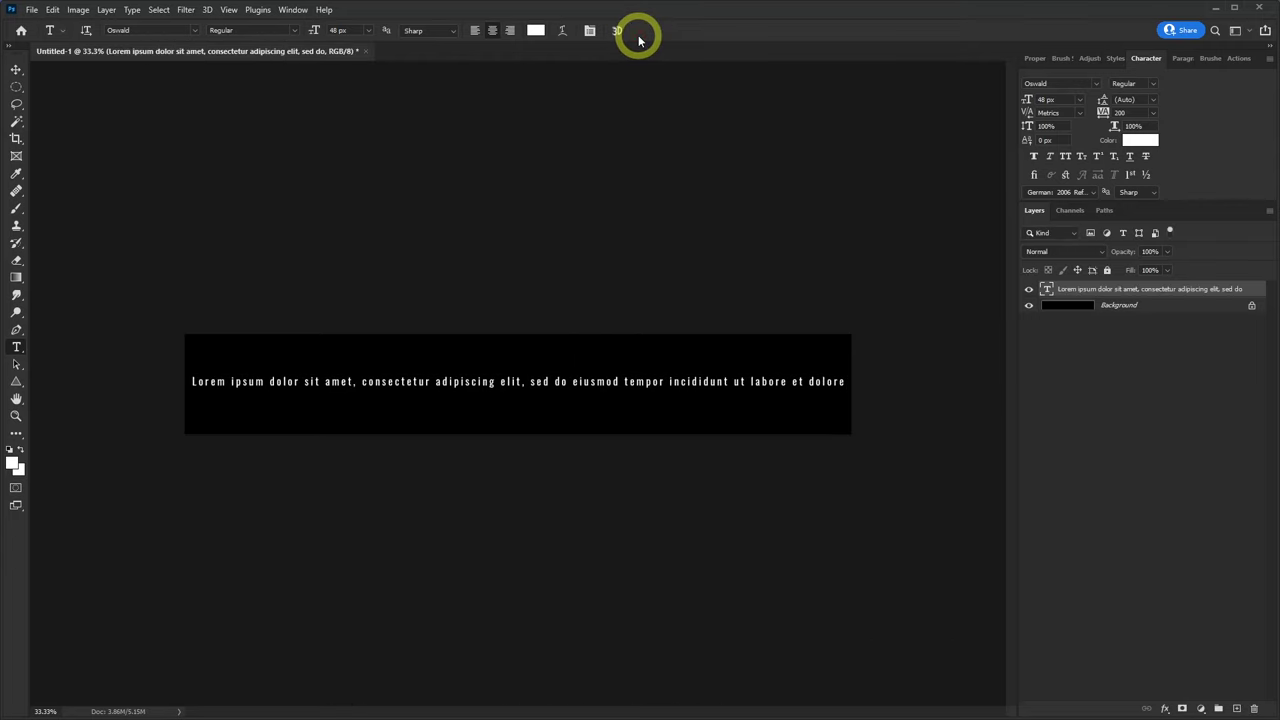
- Save the banner as a Photoshop PSD named 'Text', accepting the Photoshop Format Options
{"action": "left_click", "coordinate": [33, 12]}
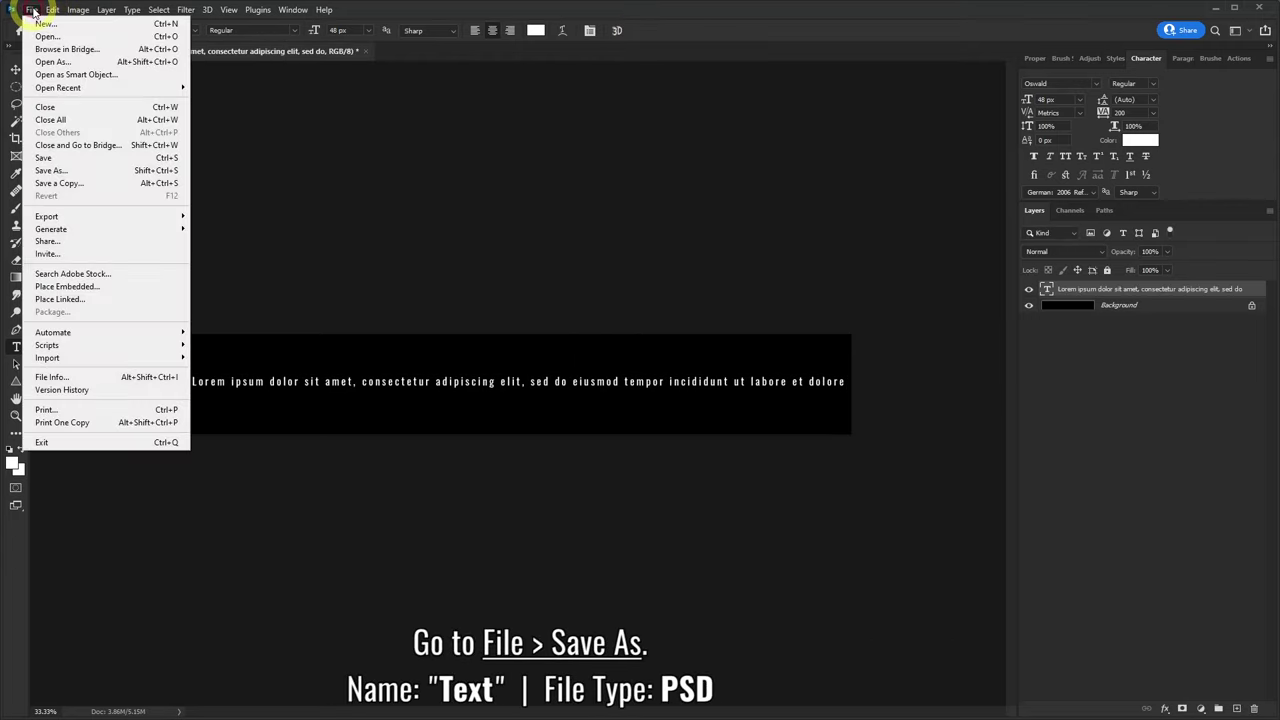
{"action": "left_click", "coordinate": [51, 171]}
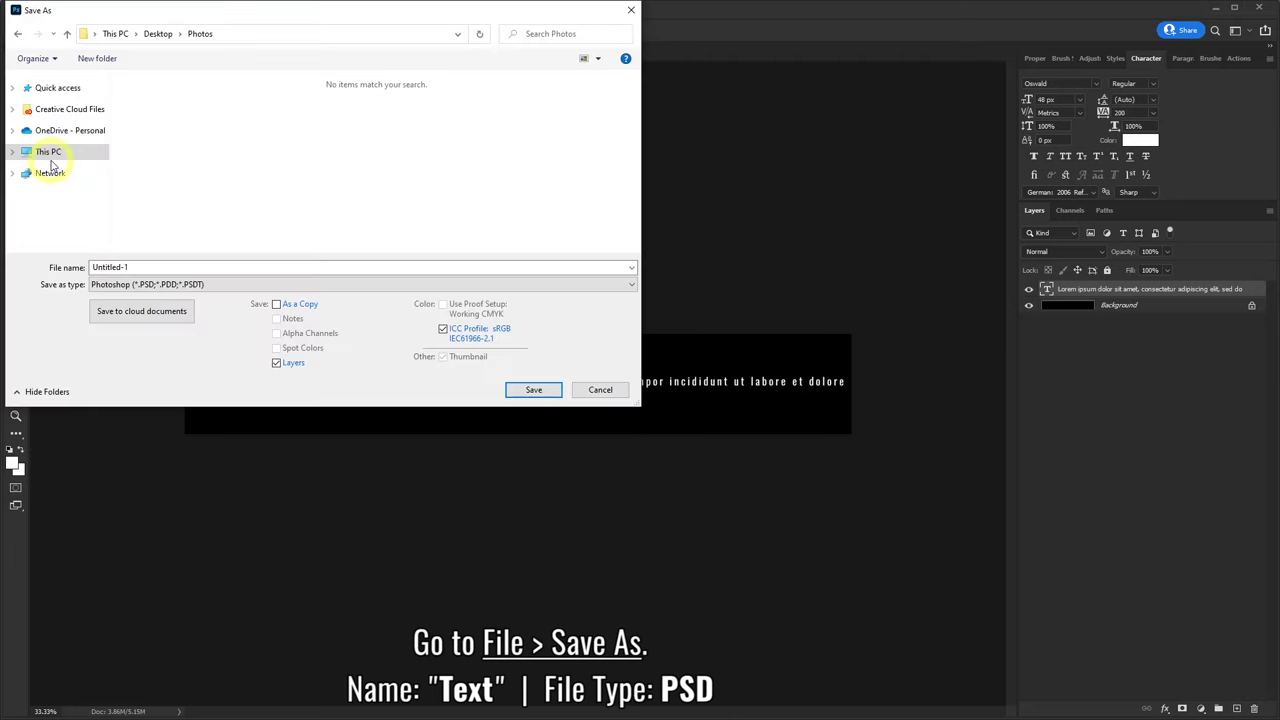
{"action": "left_click", "coordinate": [143, 266]}
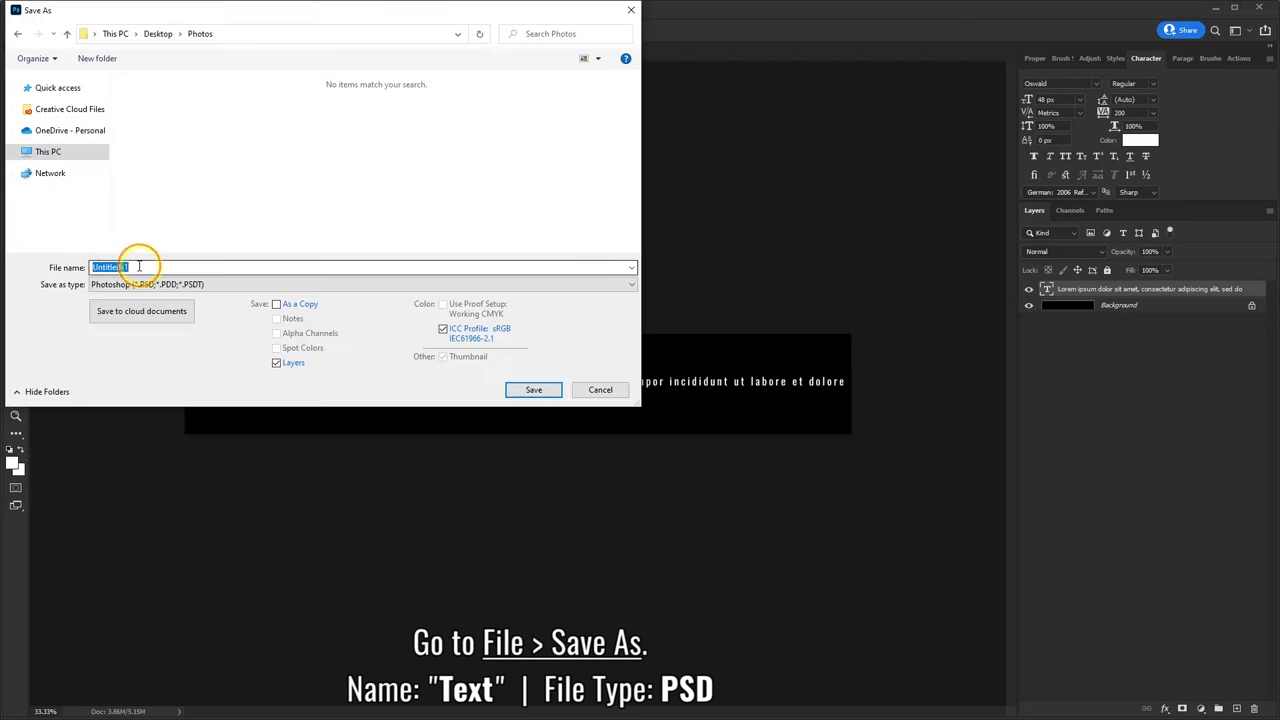
{"action": "left_click_drag", "start_coordinate": [139, 266], "coordinate": [78, 266]}
{"action": "type", "text": "Text"}
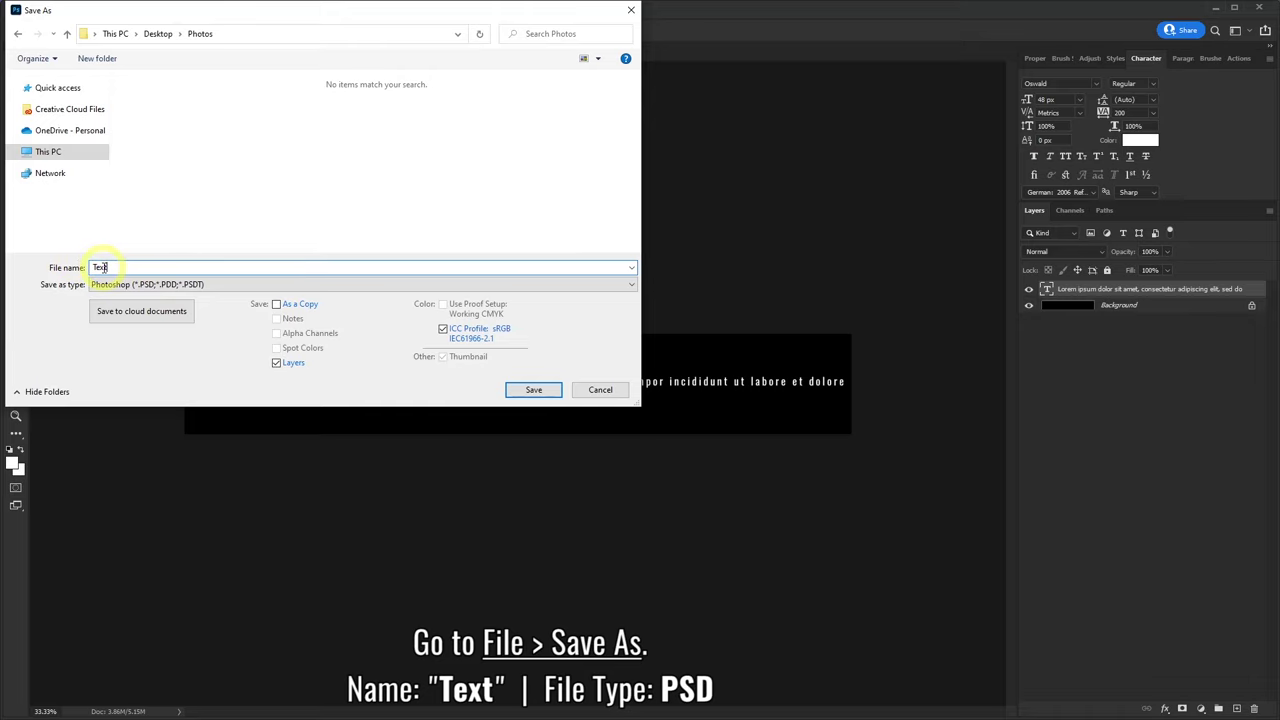
{"action": "left_click", "coordinate": [538, 390]}
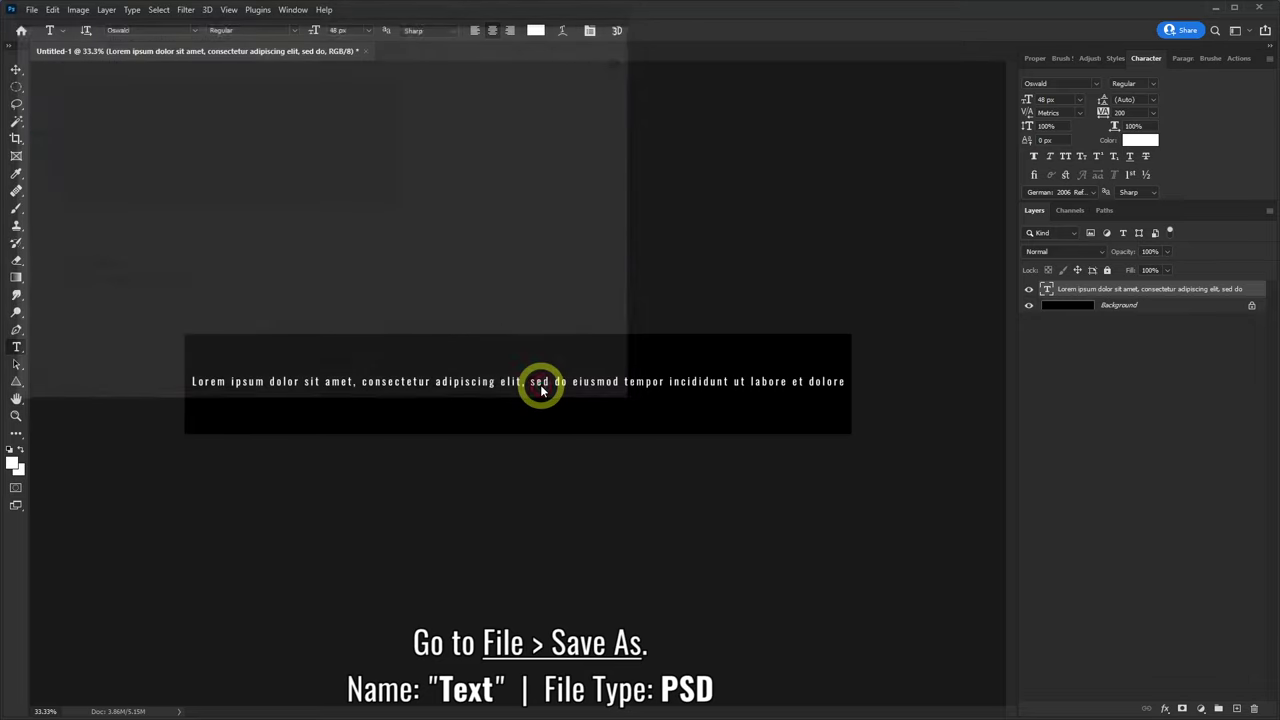
{"action": "left_click", "coordinate": [386, 117]}
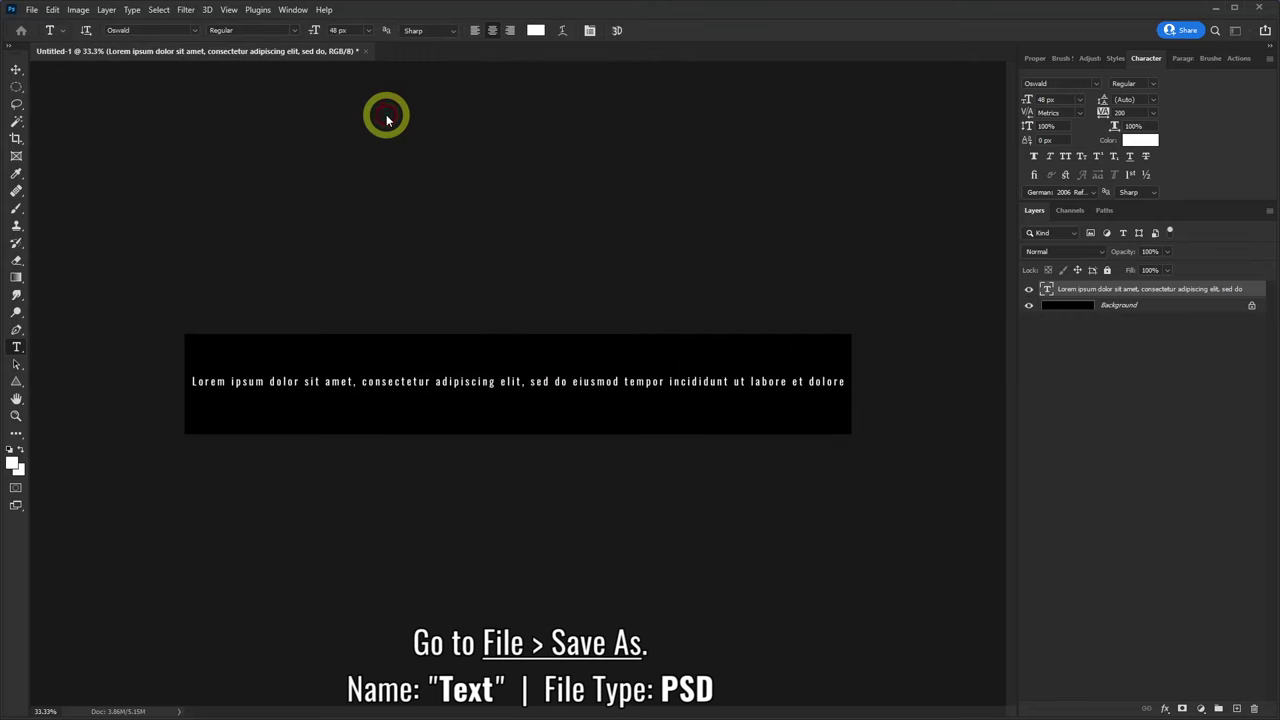
- Create a new 2000 × 2000 pixel document with a White background
{"action": "left_click", "coordinate": [32, 10]}
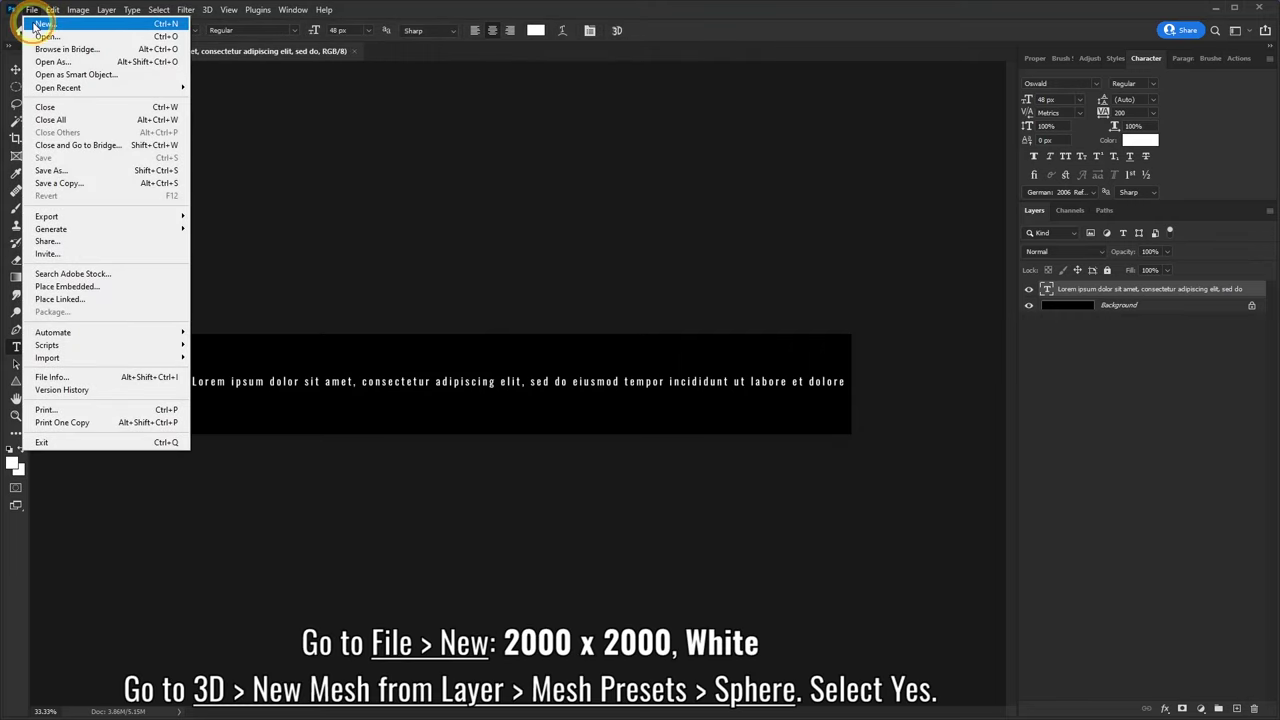
{"action": "left_click", "coordinate": [44, 23]}
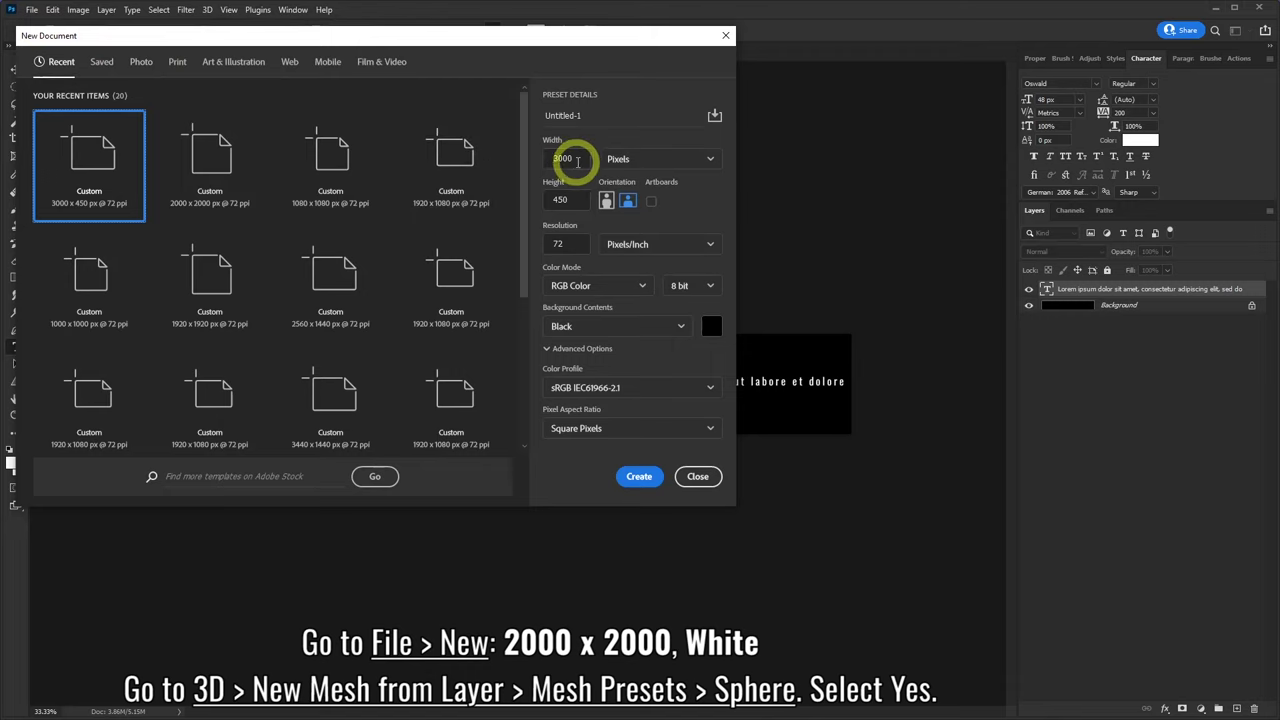
{"action": "mouse_move", "coordinate": [577, 162]}
{"action": "left_mouse_down"}
{"action": "mouse_move", "coordinate": [537, 165]}
{"action": "mouse_move", "coordinate": [541, 201]}
{"action": "left_mouse_up"}
{"action": "type", "text": "2000"}
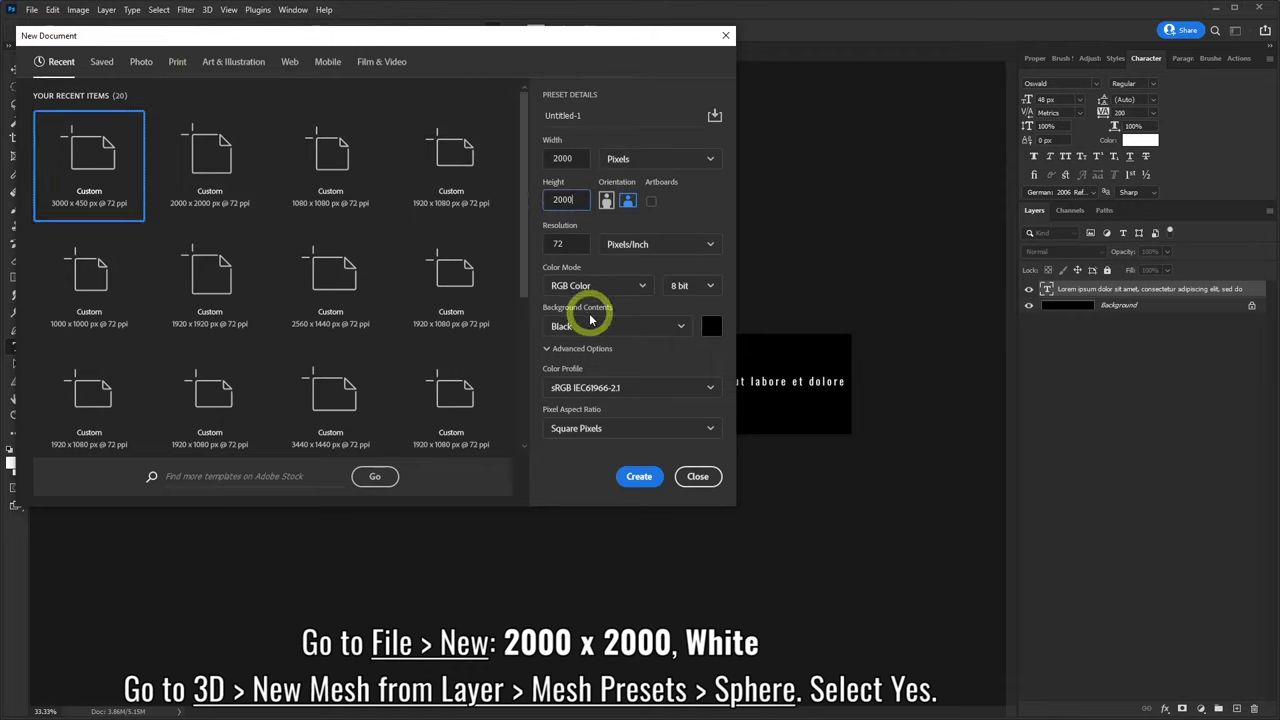
{"action": "left_click", "coordinate": [586, 326]}
{"action": "left_click", "coordinate": [587, 348]}
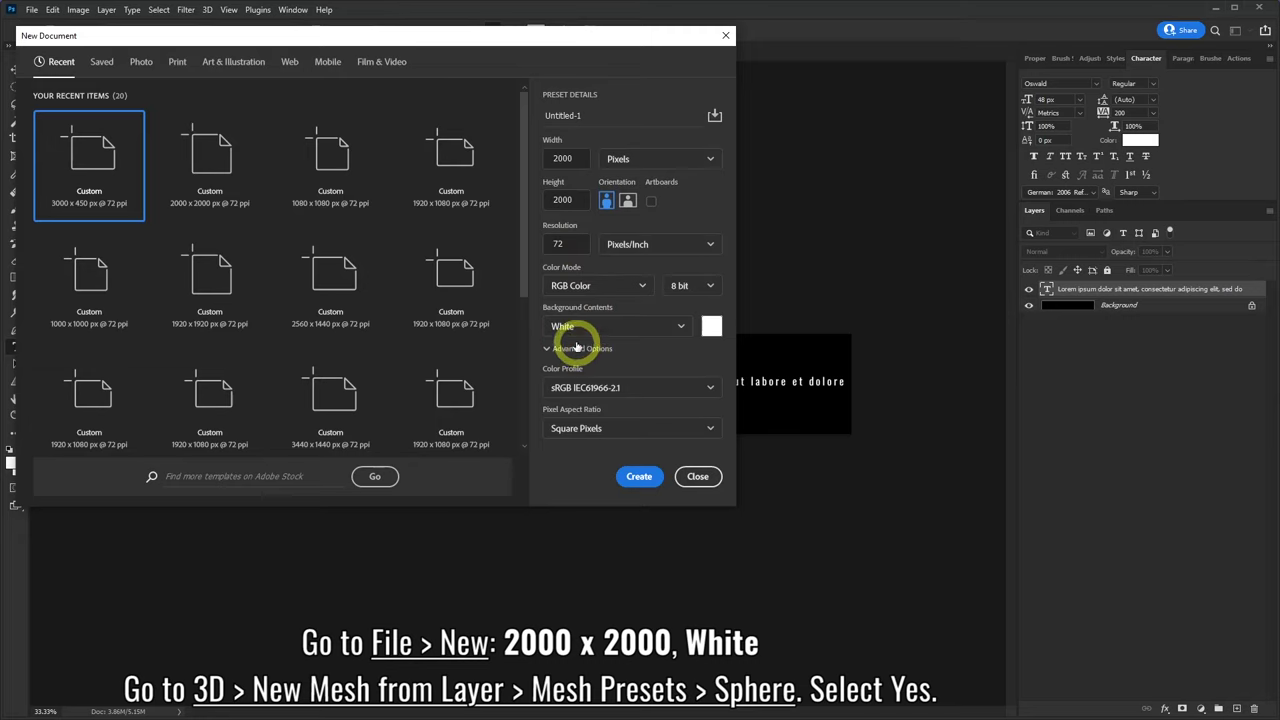
{"action": "left_click", "coordinate": [638, 477]}
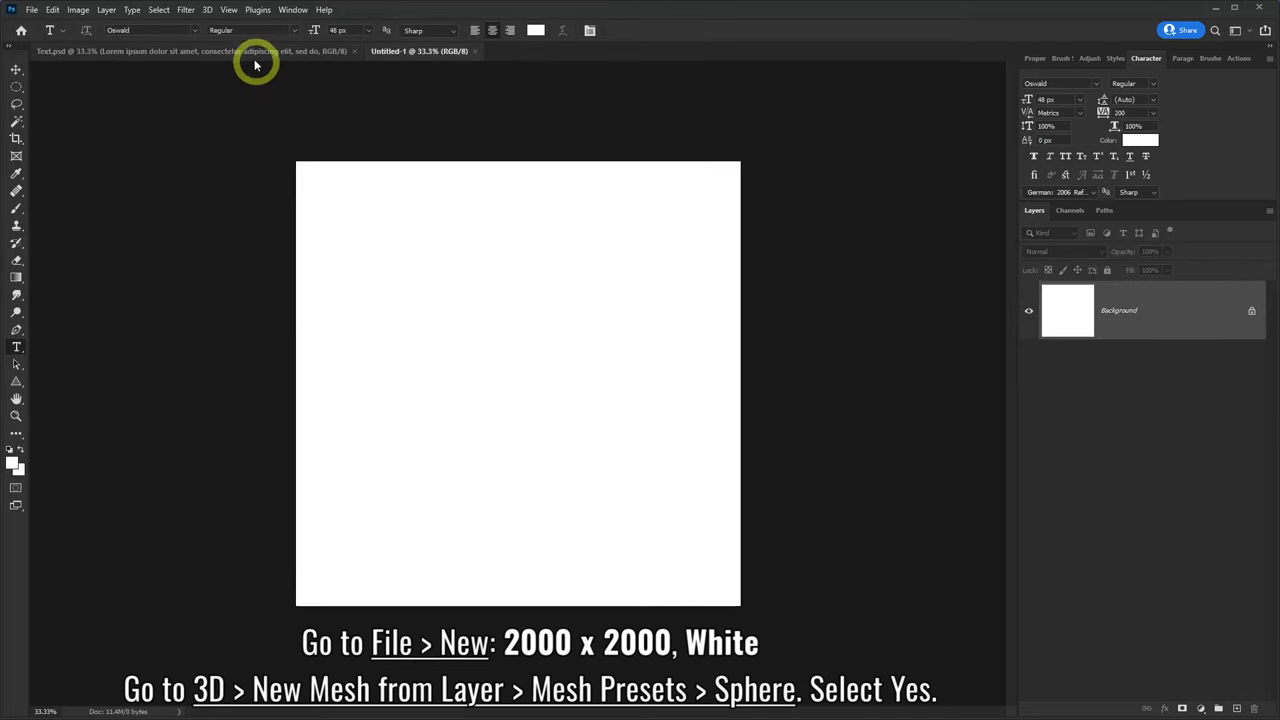
- Turn the layer into a Sphere mesh preset and accept switching to the 3D workspace
{"action": "left_click", "coordinate": [207, 10]}
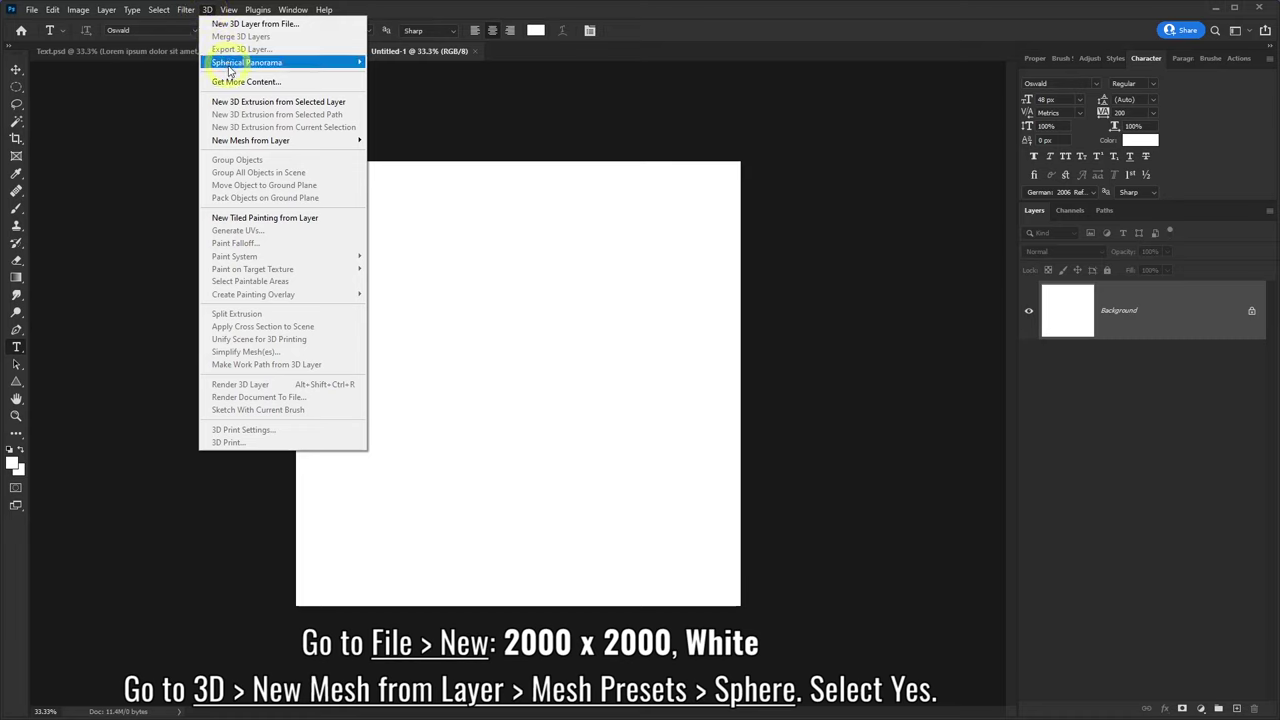
{"action": "mouse_move", "coordinate": [251, 140]}
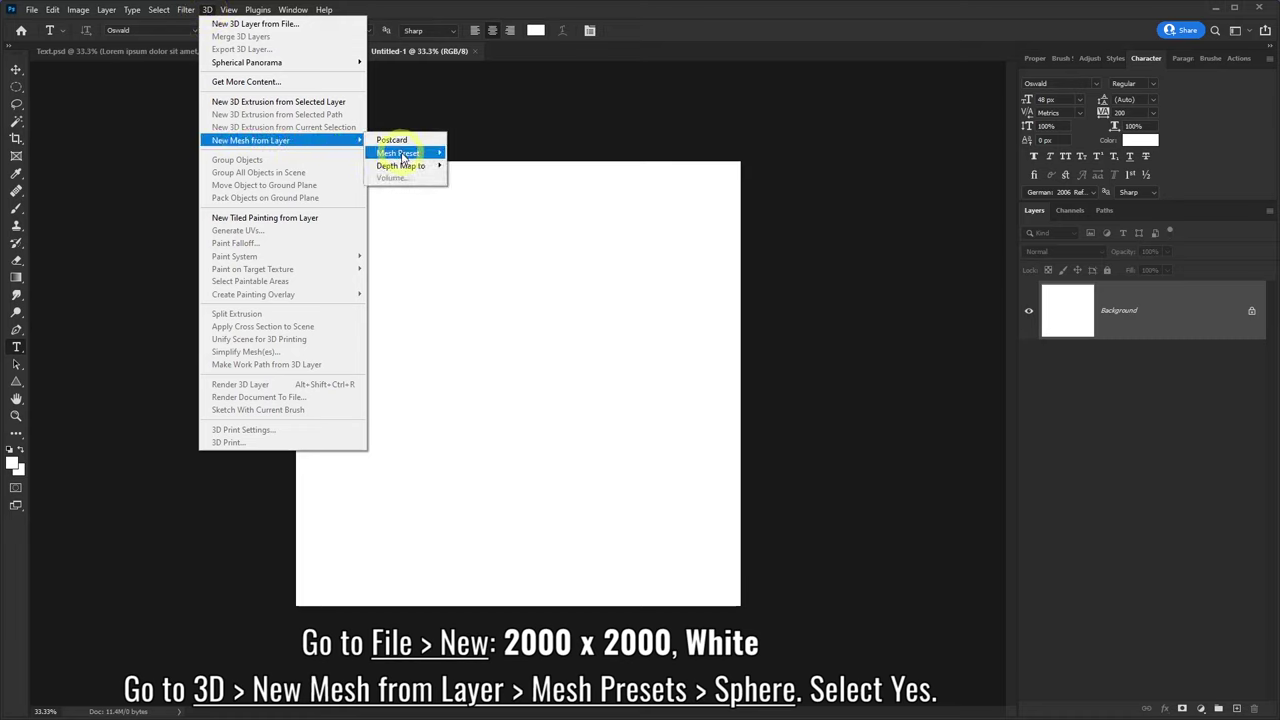
{"action": "mouse_move", "coordinate": [398, 153]}
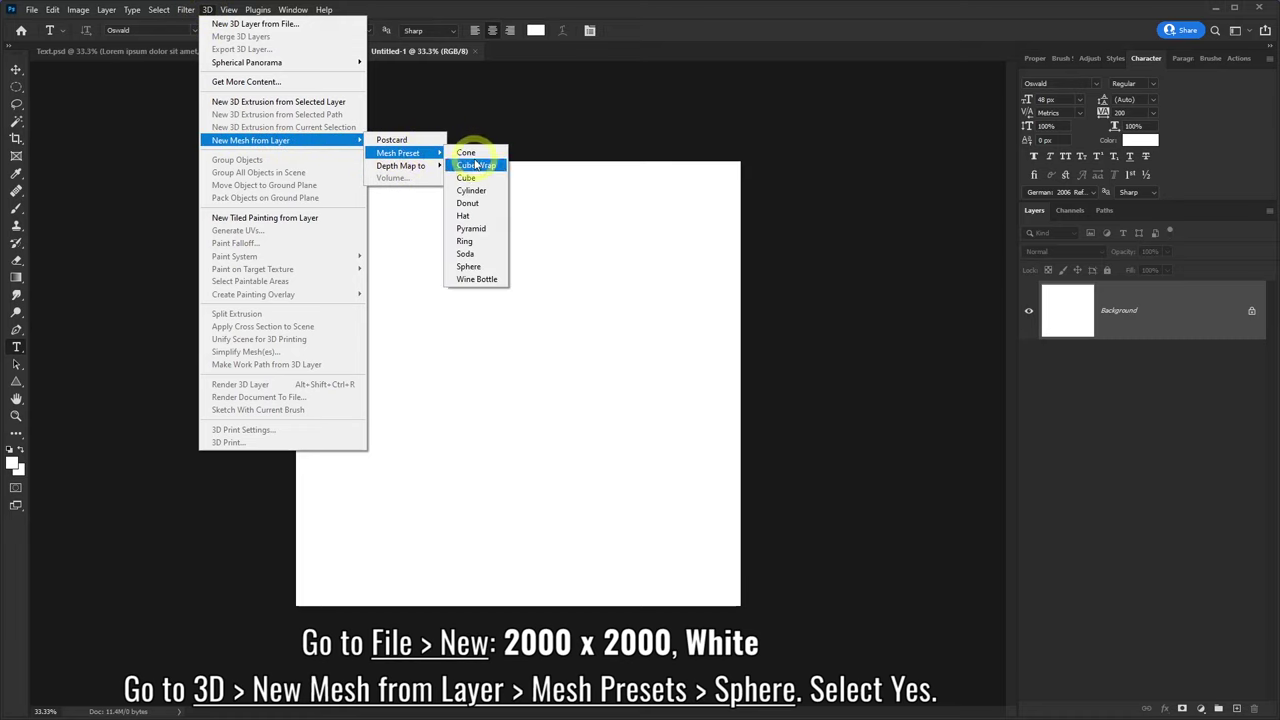
{"action": "left_click", "coordinate": [470, 267]}
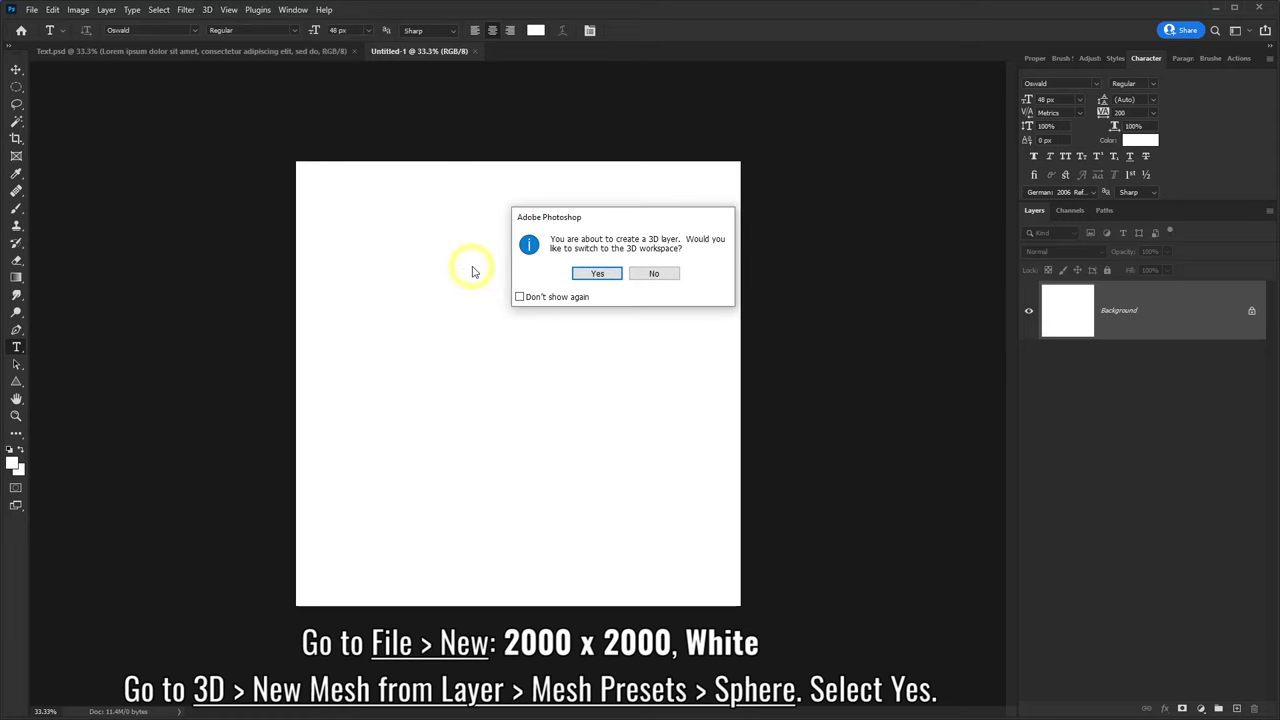
{"action": "left_click", "coordinate": [592, 274]}
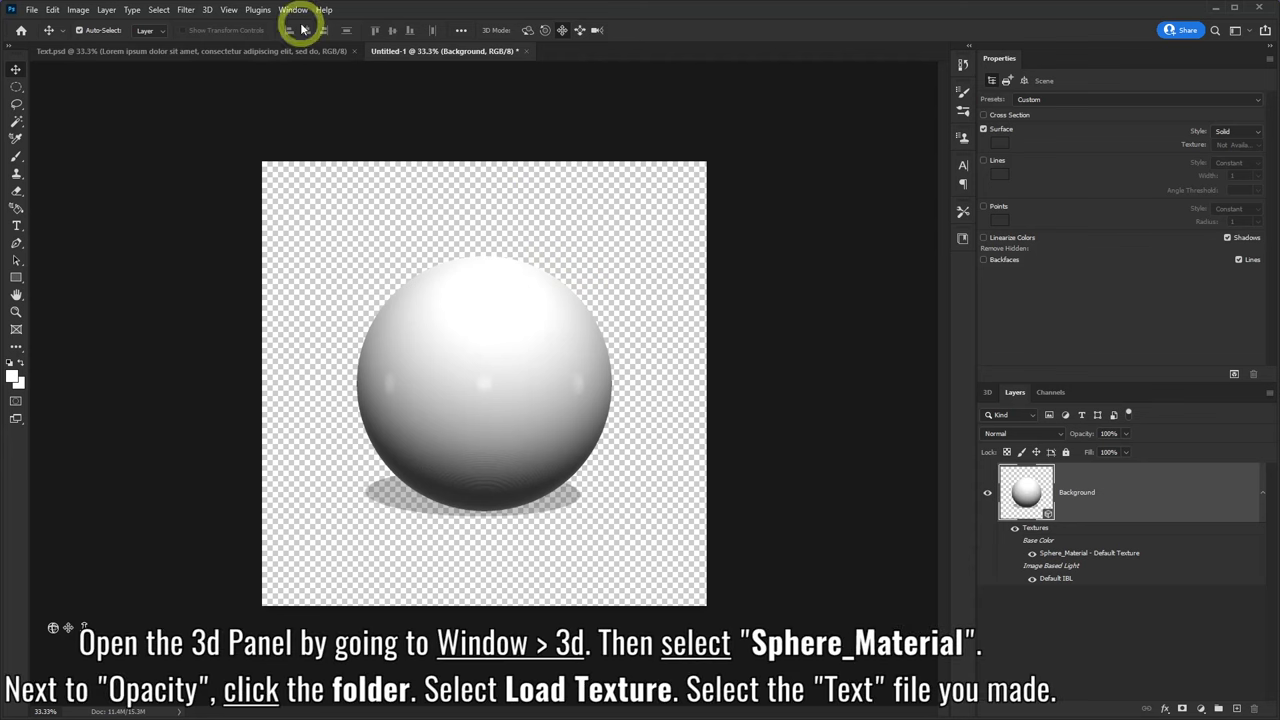
- Load the Text file as Sphere_Material's opacity texture, then bring in the man photo
{"action": "left_click", "coordinate": [291, 11]}
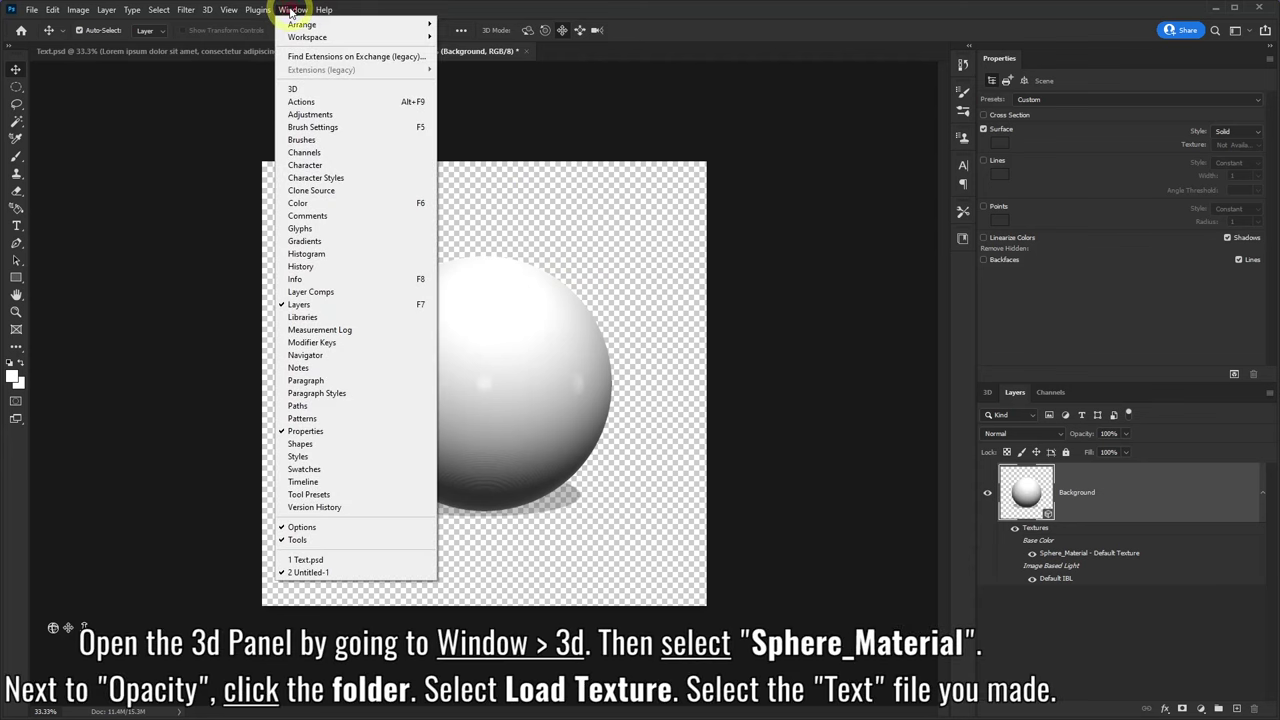
{"action": "left_click", "coordinate": [297, 90]}
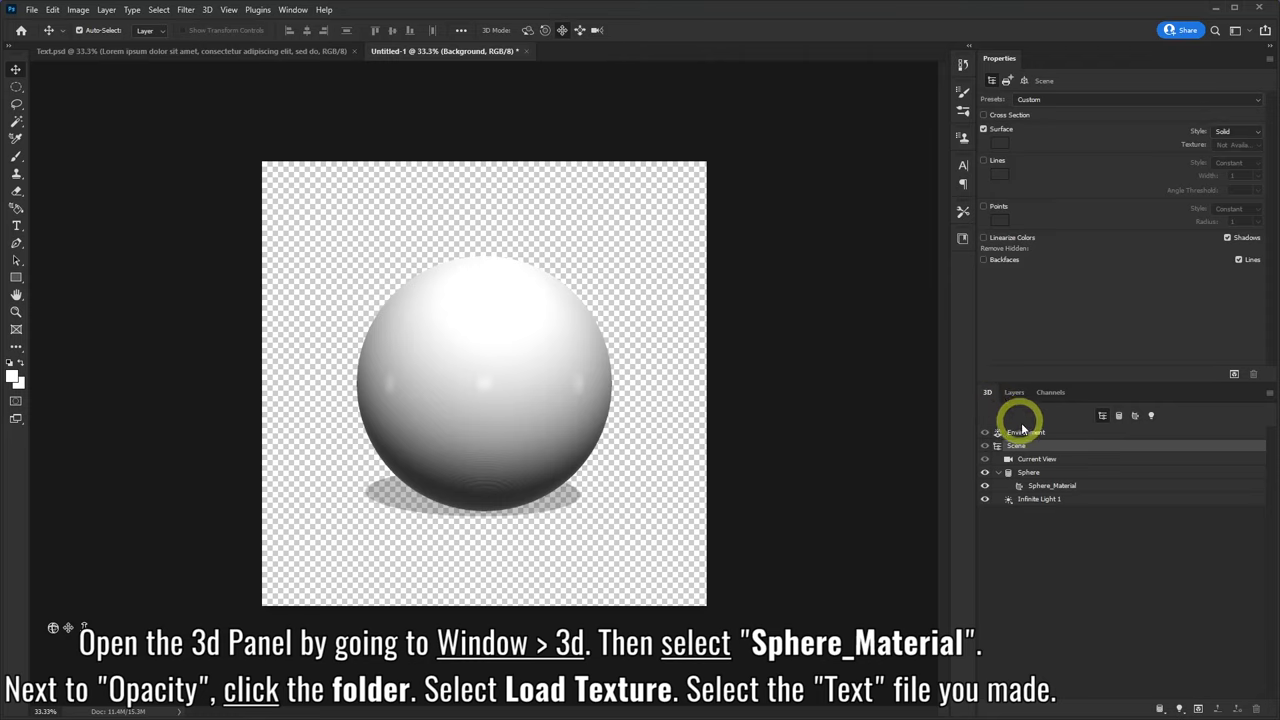
{"action": "left_click", "coordinate": [1061, 490]}
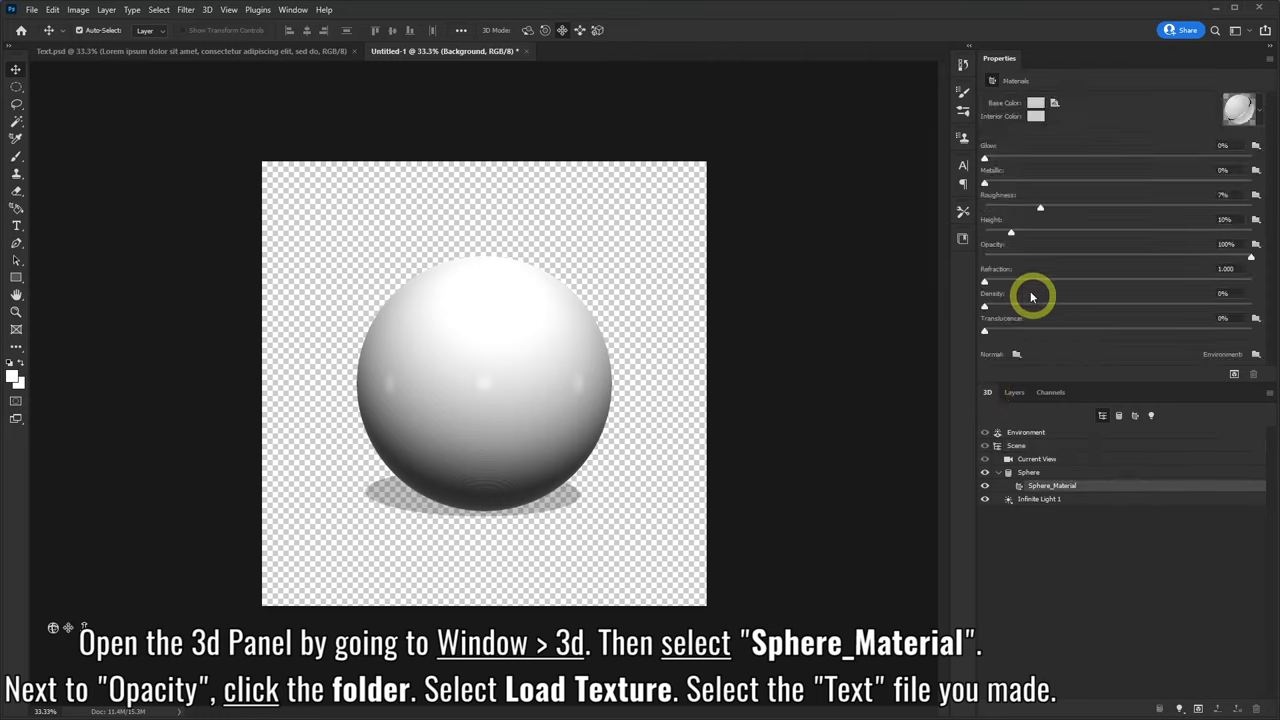
{"action": "left_click", "coordinate": [1255, 246]}
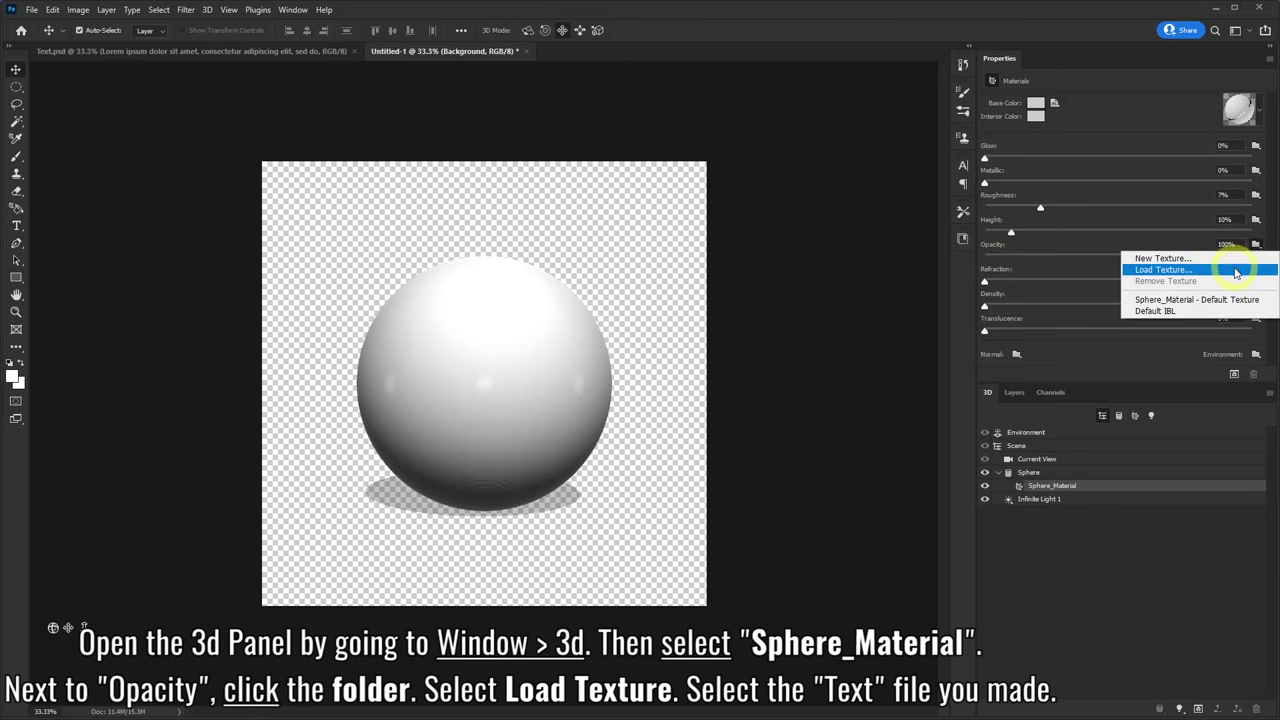
{"action": "left_click", "coordinate": [1157, 271]}
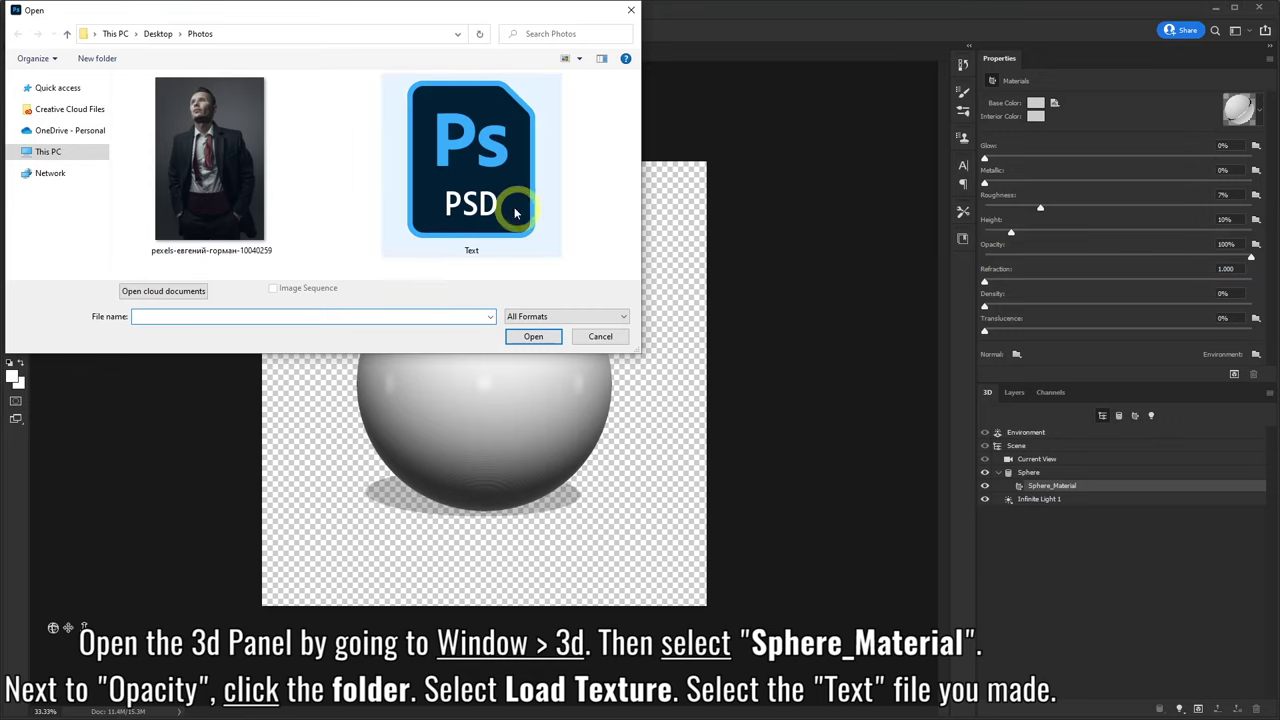
{"action": "left_click", "coordinate": [476, 192]}
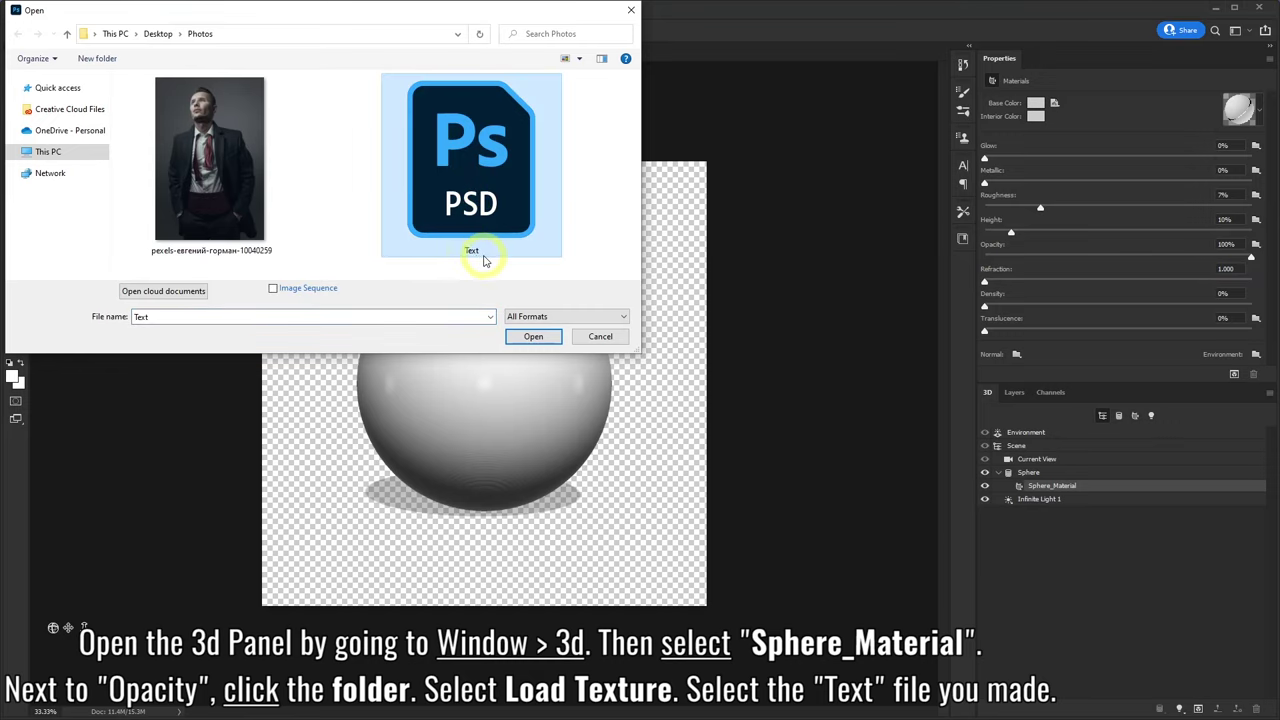
{"action": "left_click", "coordinate": [536, 338]}
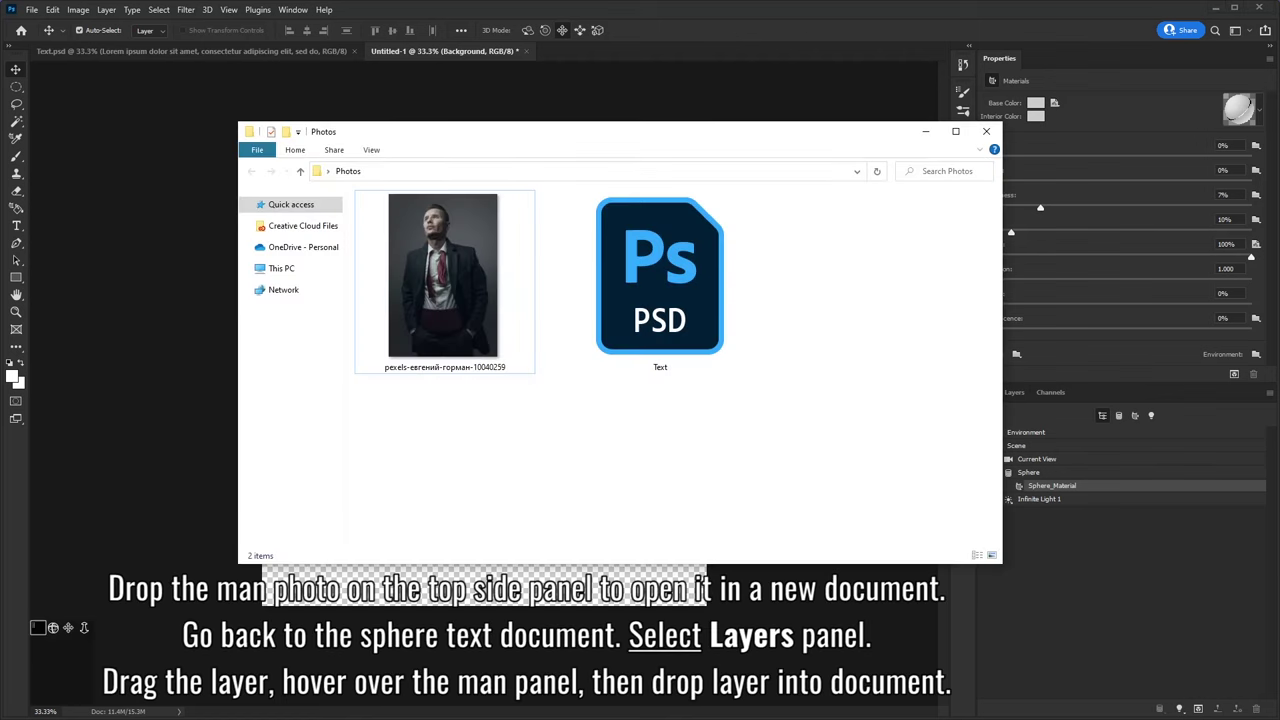
{"action": "left_click_drag", "start_coordinate": [423, 263], "coordinate": [622, 50]}
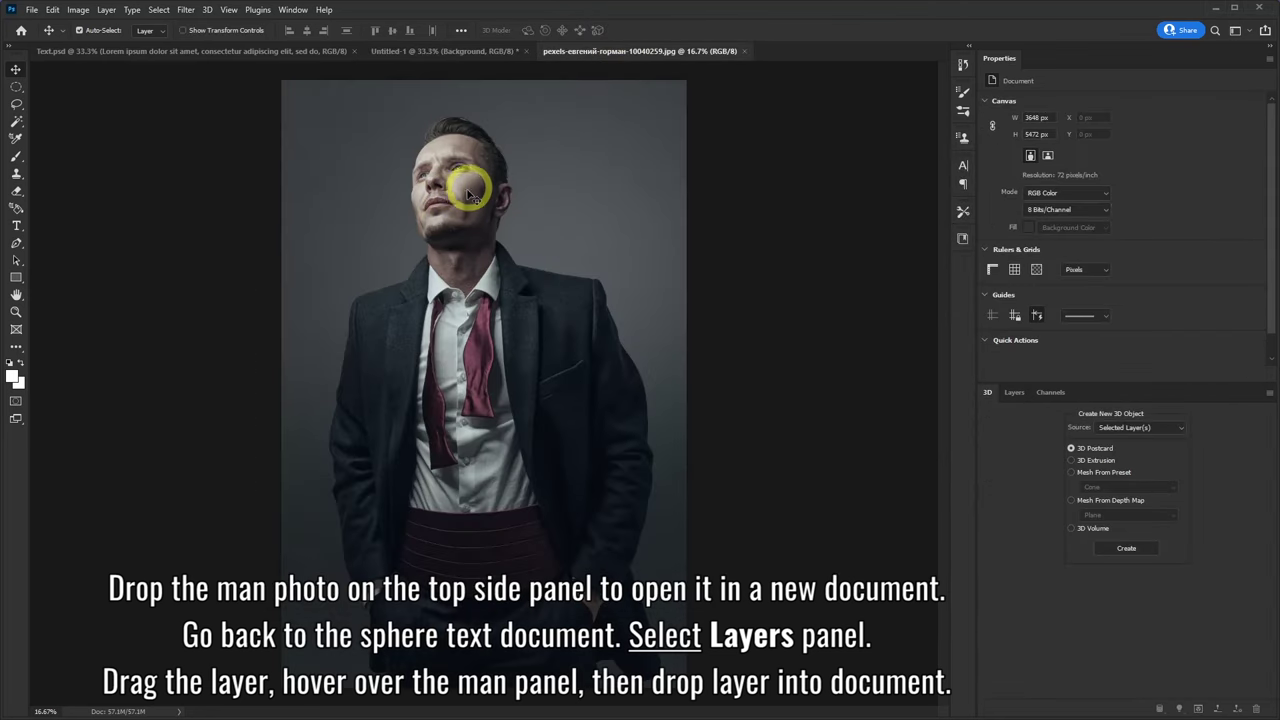
- Drag the Background 3D sphere layer from Untitled-1 onto the man photo's canvas
{"action": "left_click", "coordinate": [424, 51]}
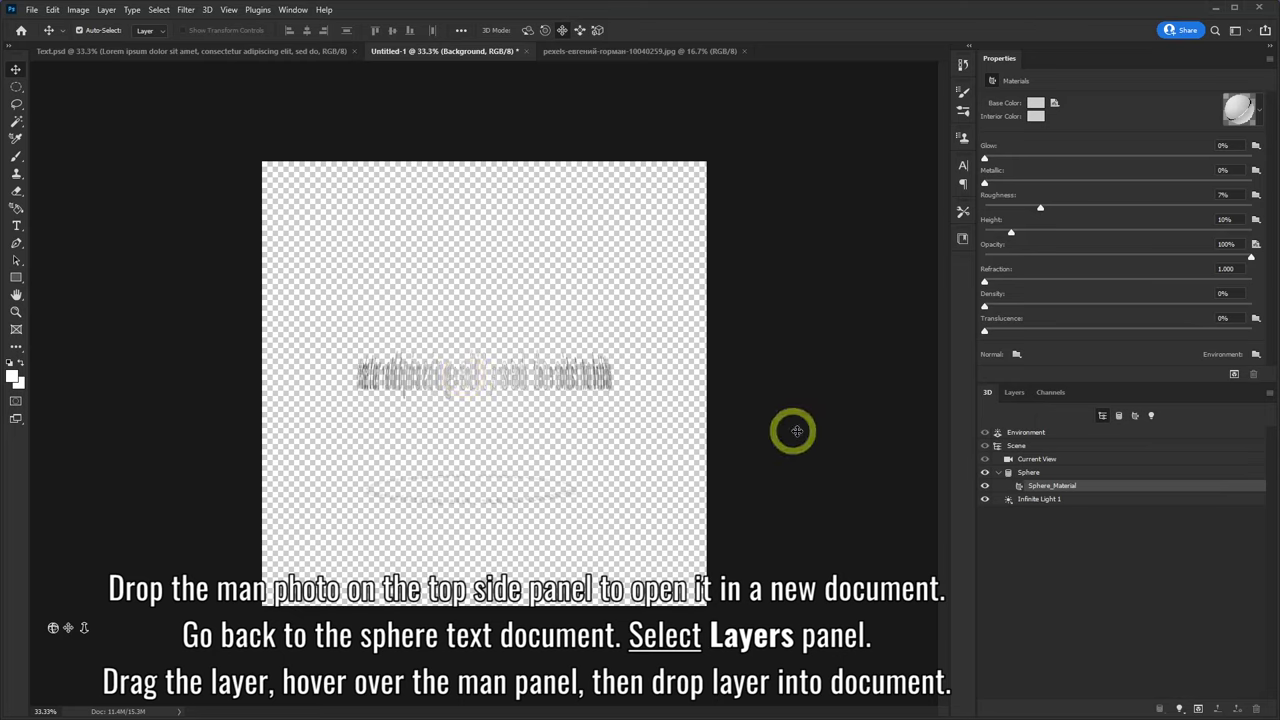
{"action": "left_click", "coordinate": [1014, 393]}
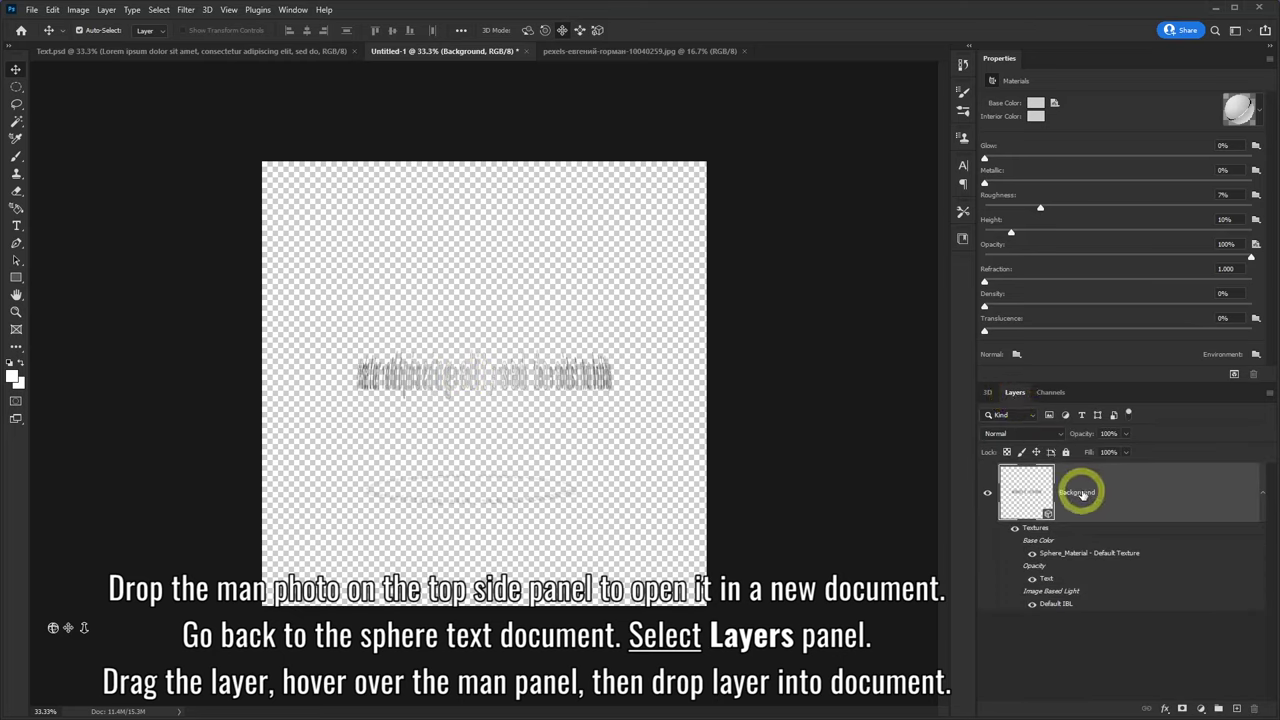
{"action": "left_click_drag", "start_coordinate": [1145, 500], "coordinate": [702, 72]}
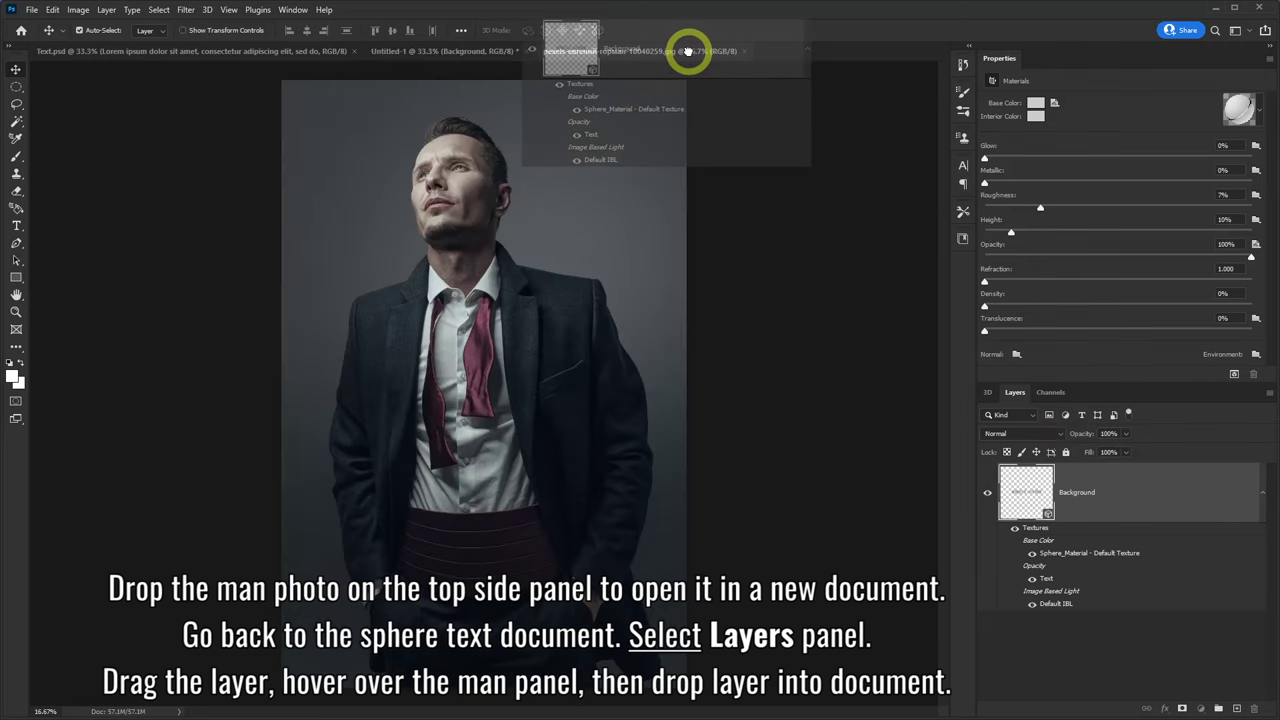
{"action": "mouse_move", "coordinate": [702, 72]}
{"action": "left_mouse_down"}
{"action": "mouse_move", "coordinate": [486, 178]}
{"action": "mouse_move", "coordinate": [466, 203]}
{"action": "left_mouse_up"}
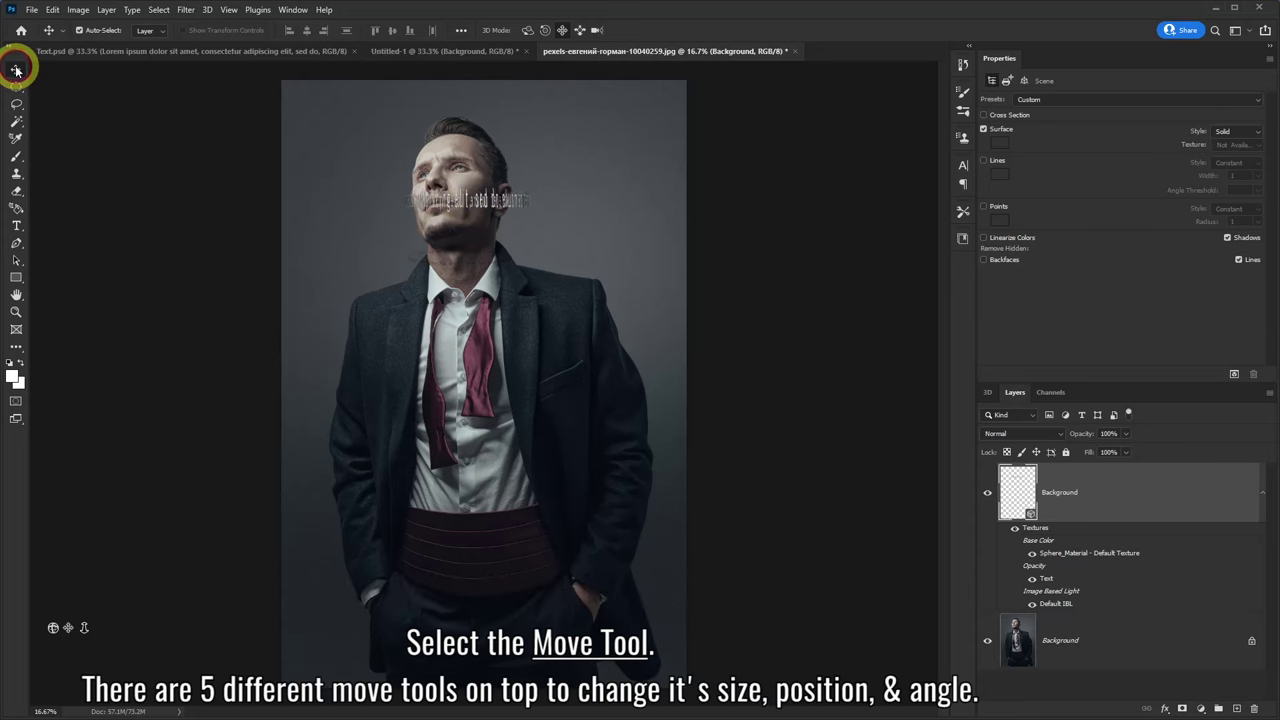
- Orbit the 3D text so it tilts around the man's face
{"action": "scroll", "coordinate": [452, 167], "scroll_direction": "up", "scroll_amount": 1}
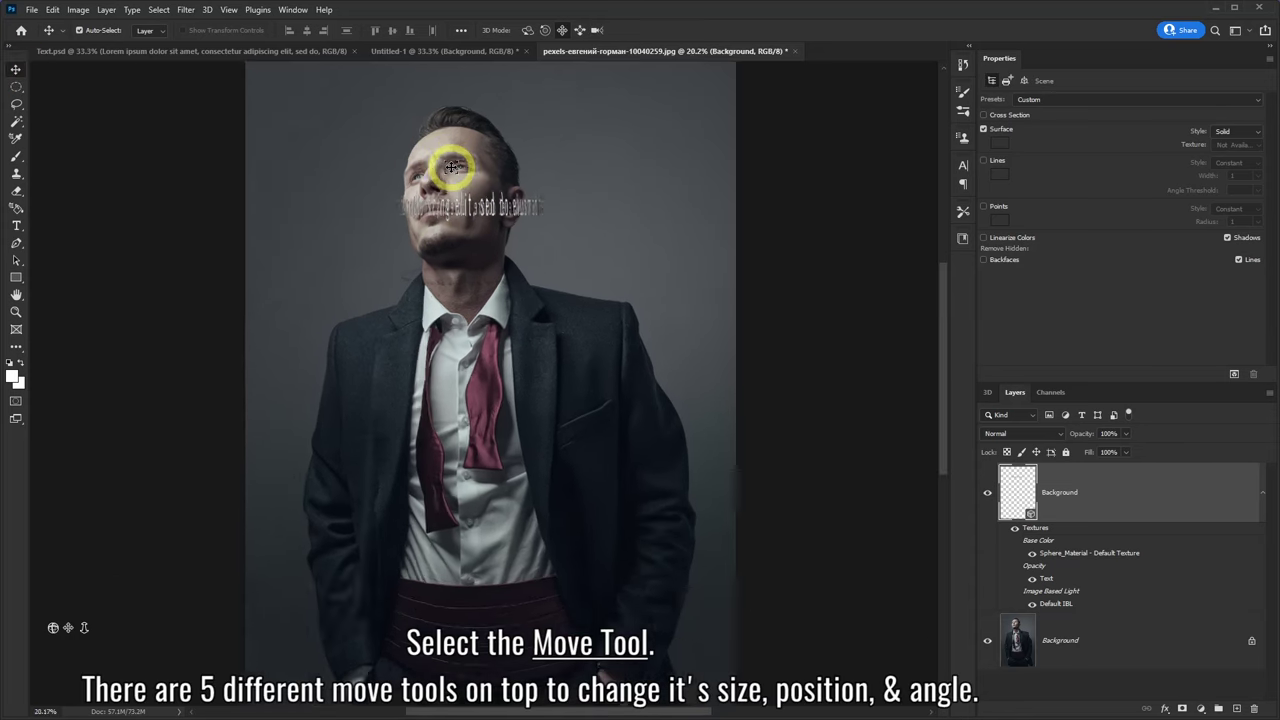
{"action": "scroll", "coordinate": [452, 167], "scroll_direction": "up", "scroll_amount": 2}
{"action": "scroll", "coordinate": [452, 167], "scroll_direction": "up", "scroll_amount": 2}
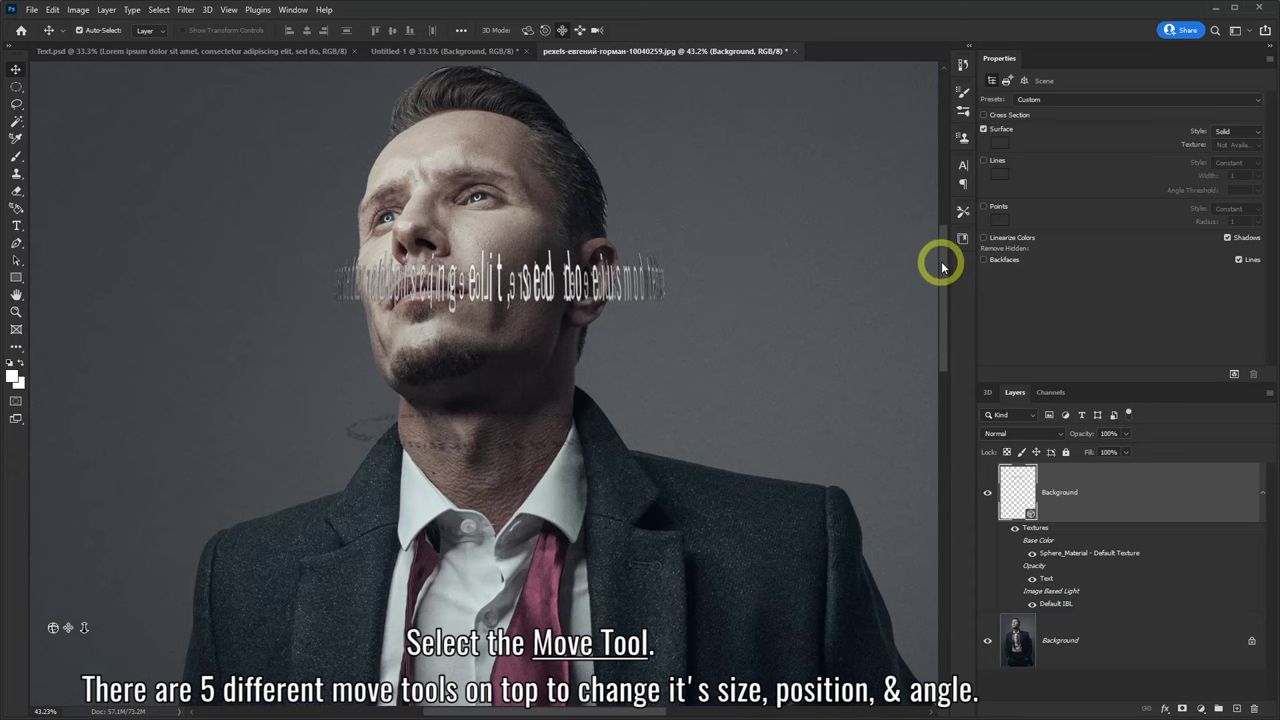
{"action": "left_click_drag", "start_coordinate": [941, 266], "coordinate": [943, 220]}
{"action": "scroll", "coordinate": [660, 295], "scroll_direction": "down", "scroll_amount": 1}
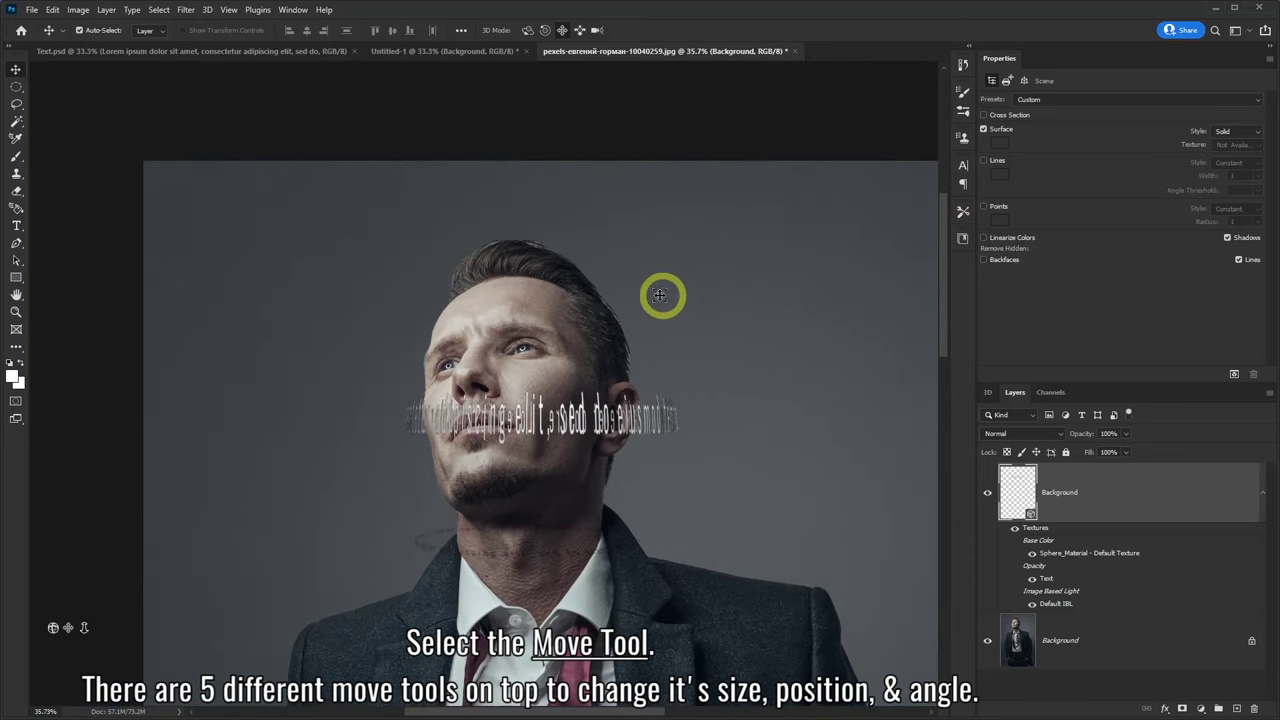
{"action": "scroll", "coordinate": [660, 295], "scroll_direction": "down", "scroll_amount": 1}
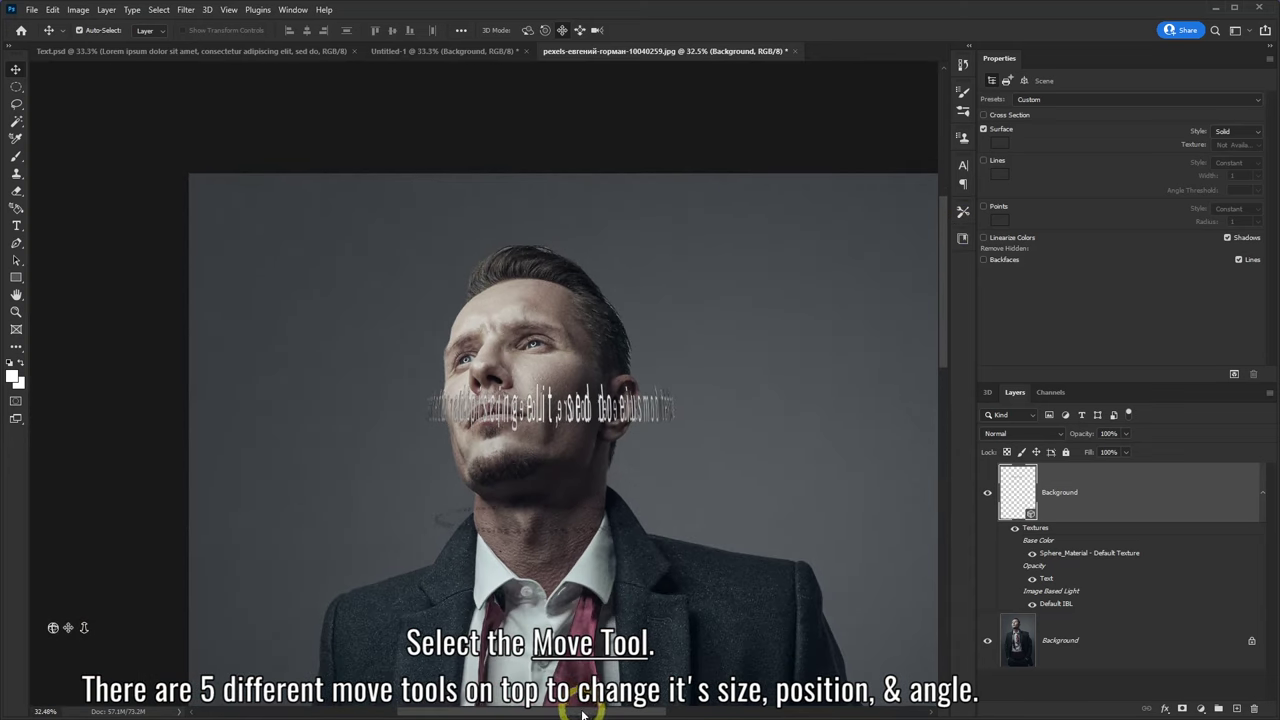
{"action": "left_click_drag", "start_coordinate": [580, 713], "coordinate": [605, 713]}
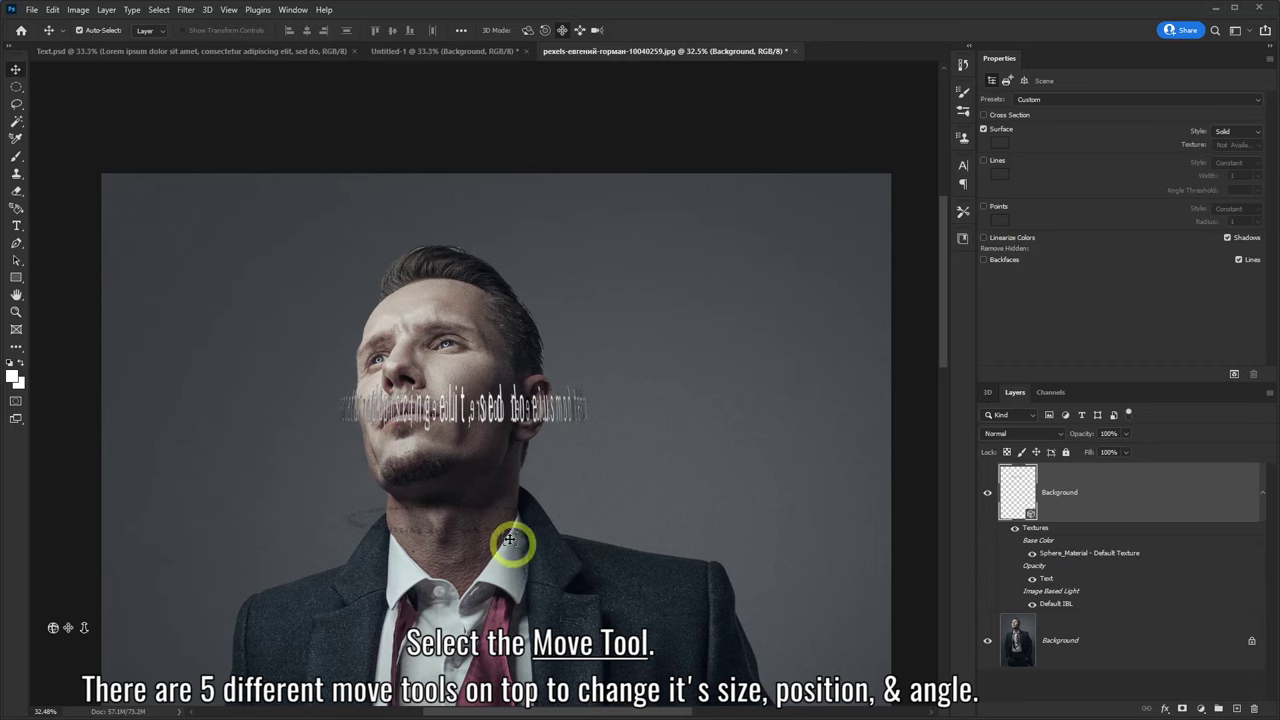
{"action": "left_click", "coordinate": [527, 30]}
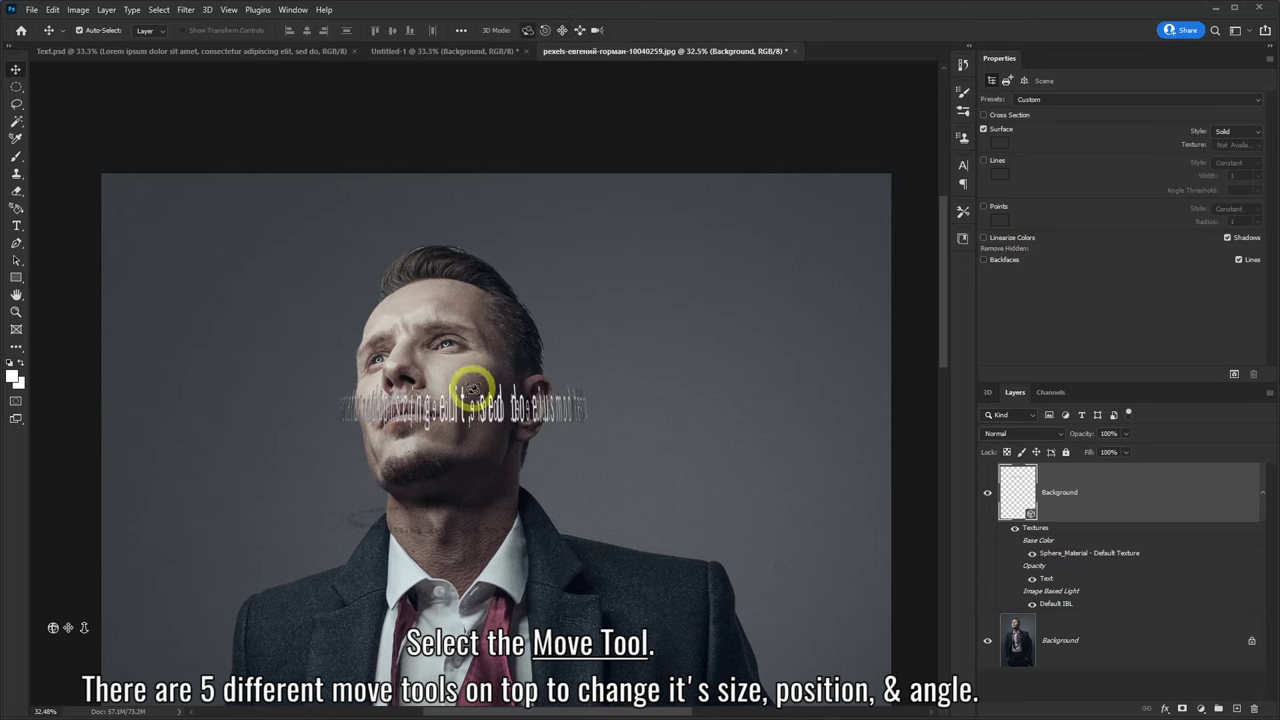
{"action": "mouse_move", "coordinate": [474, 400]}
{"action": "left_mouse_down"}
{"action": "mouse_move", "coordinate": [466, 366]}
{"action": "mouse_move", "coordinate": [429, 391]}
{"action": "mouse_move", "coordinate": [474, 357]}
{"action": "mouse_move", "coordinate": [625, 370]}
{"action": "mouse_move", "coordinate": [420, 375]}
{"action": "mouse_move", "coordinate": [501, 378]}
{"action": "left_mouse_up"}
- Slide the 3D text up from the cheeks to the eyes and rescale it on the forehead
{"action": "left_click", "coordinate": [545, 30]}
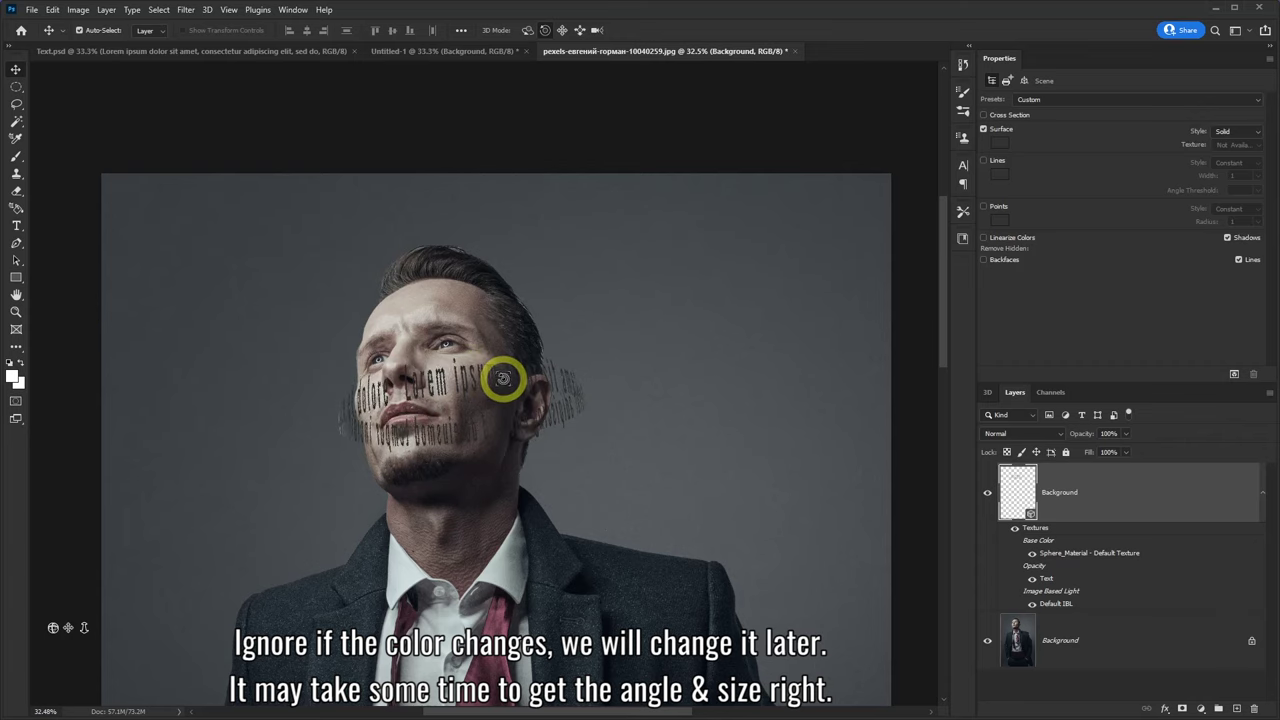
{"action": "left_click", "coordinate": [562, 30]}
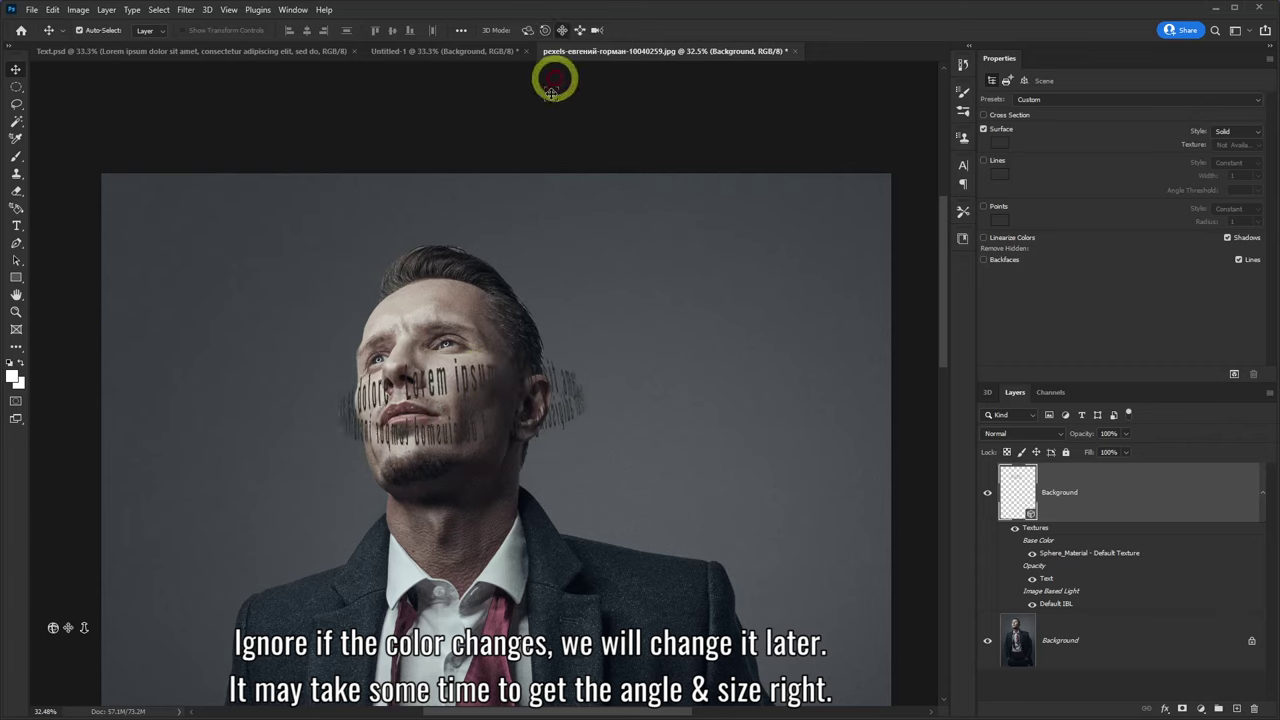
{"action": "left_click_drag", "start_coordinate": [468, 373], "coordinate": [443, 263]}
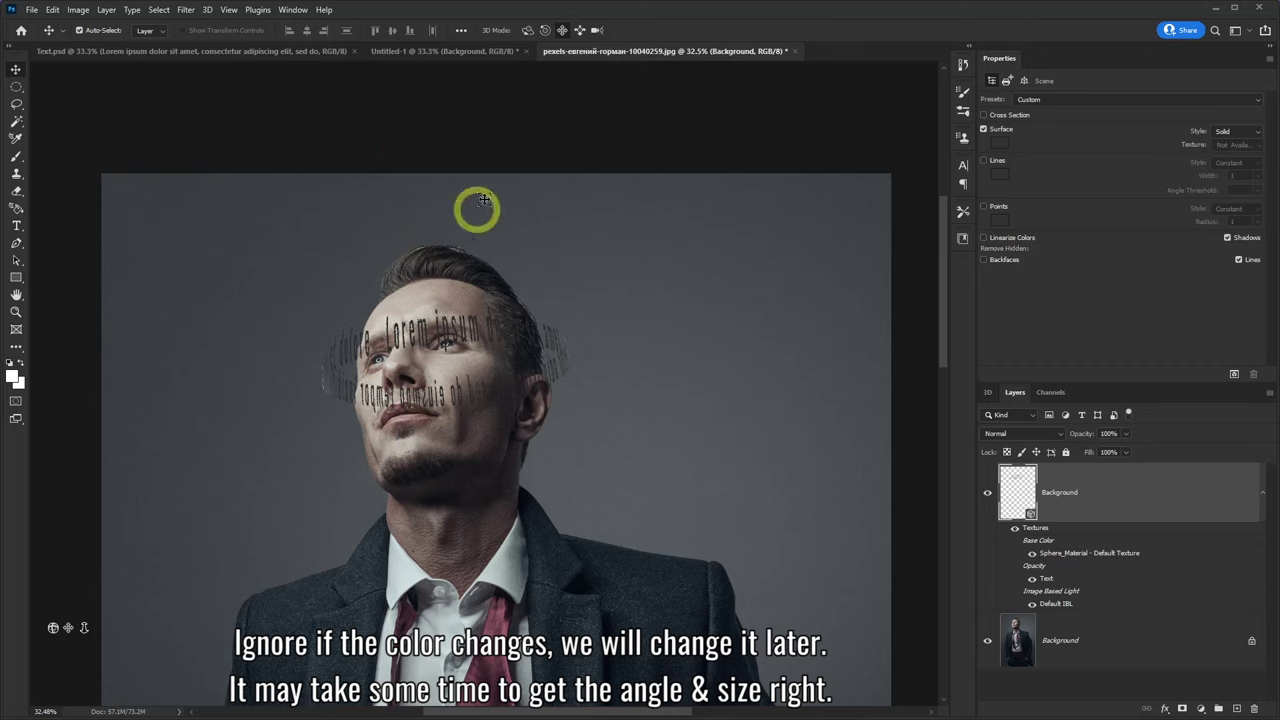
{"action": "left_click", "coordinate": [580, 30]}
{"action": "mouse_move", "coordinate": [443, 329]}
{"action": "left_mouse_down"}
{"action": "mouse_move", "coordinate": [443, 296]}
{"action": "mouse_move", "coordinate": [457, 298]}
{"action": "mouse_move", "coordinate": [560, 134]}
{"action": "mouse_move", "coordinate": [279, 147]}
{"action": "left_mouse_up"}
- Rotate, enlarge and roll the text ring so it circles the head
{"action": "left_click", "coordinate": [599, 30]}
{"action": "mouse_move", "coordinate": [671, 153]}
{"action": "left_mouse_down"}
{"action": "mouse_move", "coordinate": [703, 363]}
{"action": "mouse_move", "coordinate": [623, 9]}
{"action": "mouse_move", "coordinate": [560, 286]}
{"action": "mouse_move", "coordinate": [552, 80]}
{"action": "mouse_move", "coordinate": [429, 266]}
{"action": "mouse_move", "coordinate": [417, 229]}
{"action": "left_mouse_up"}
{"action": "left_click", "coordinate": [548, 30]}
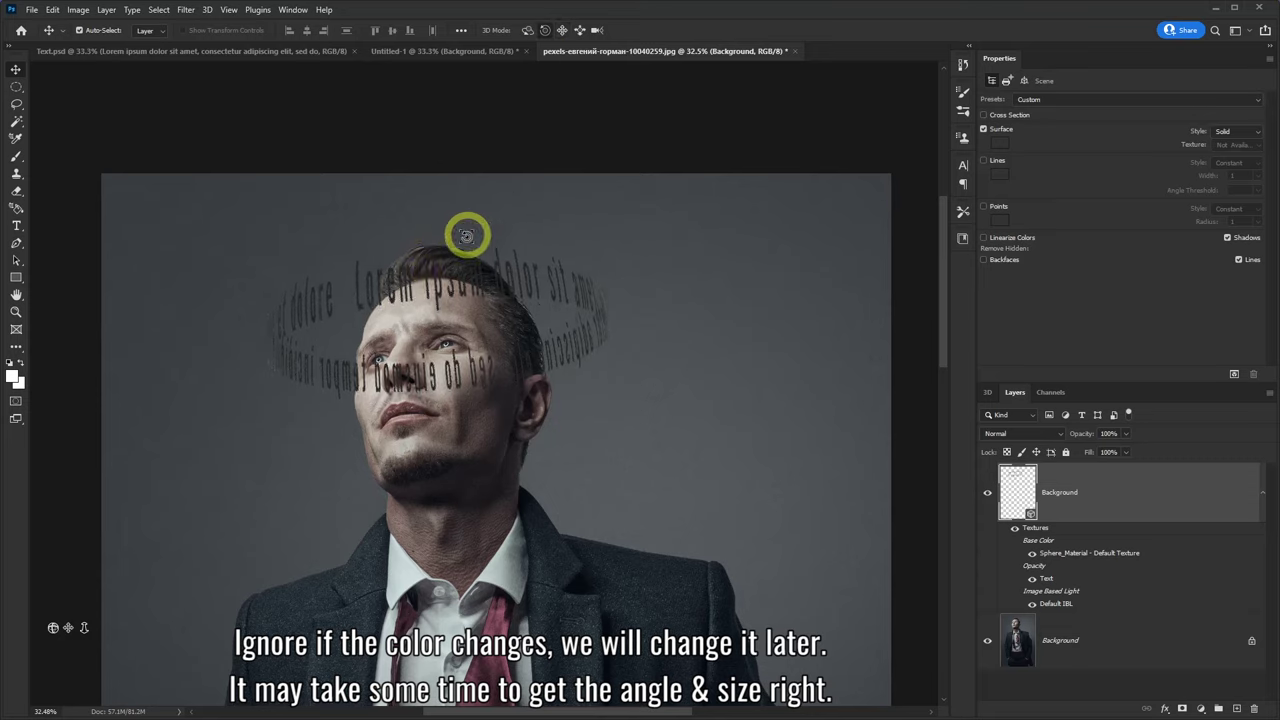
{"action": "mouse_move", "coordinate": [449, 289]}
{"action": "left_mouse_down"}
{"action": "mouse_move", "coordinate": [474, 297]}
{"action": "mouse_move", "coordinate": [425, 281]}
{"action": "left_mouse_up"}
{"action": "left_click", "coordinate": [528, 30]}
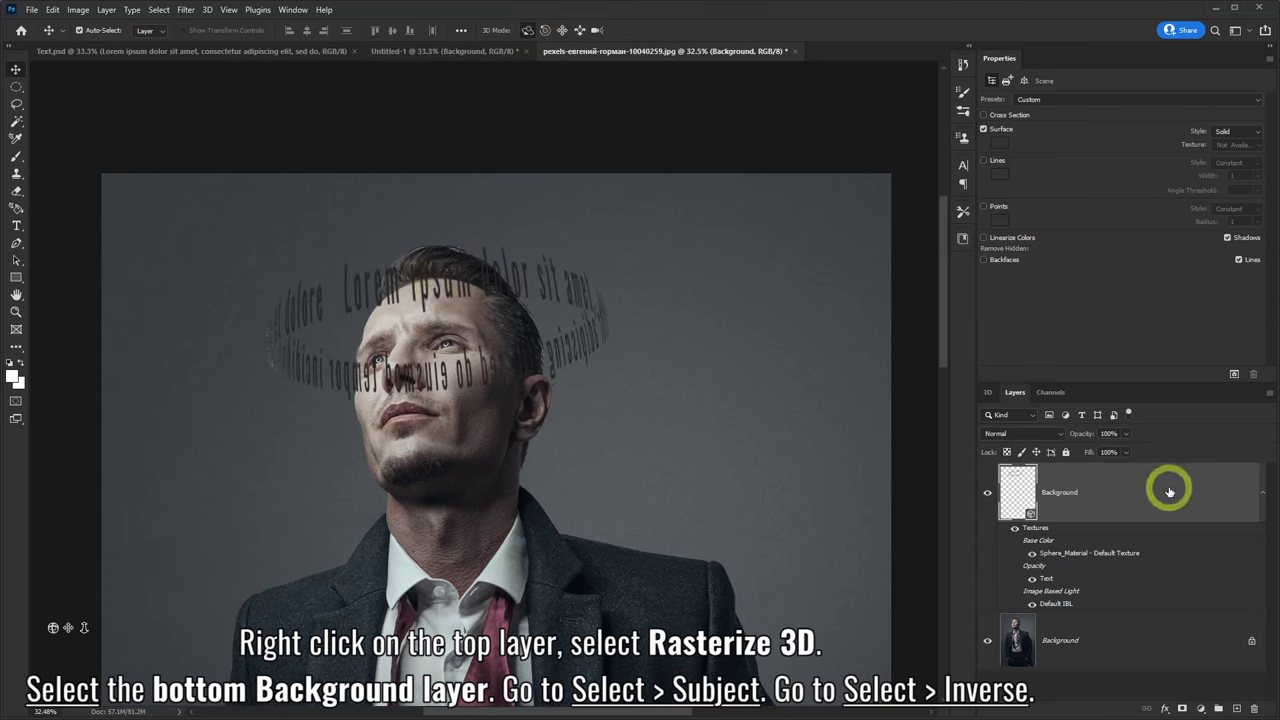
- Rasterize the 3D text layer and select the Background photo layer
{"action": "right_click", "coordinate": [1162, 487]}
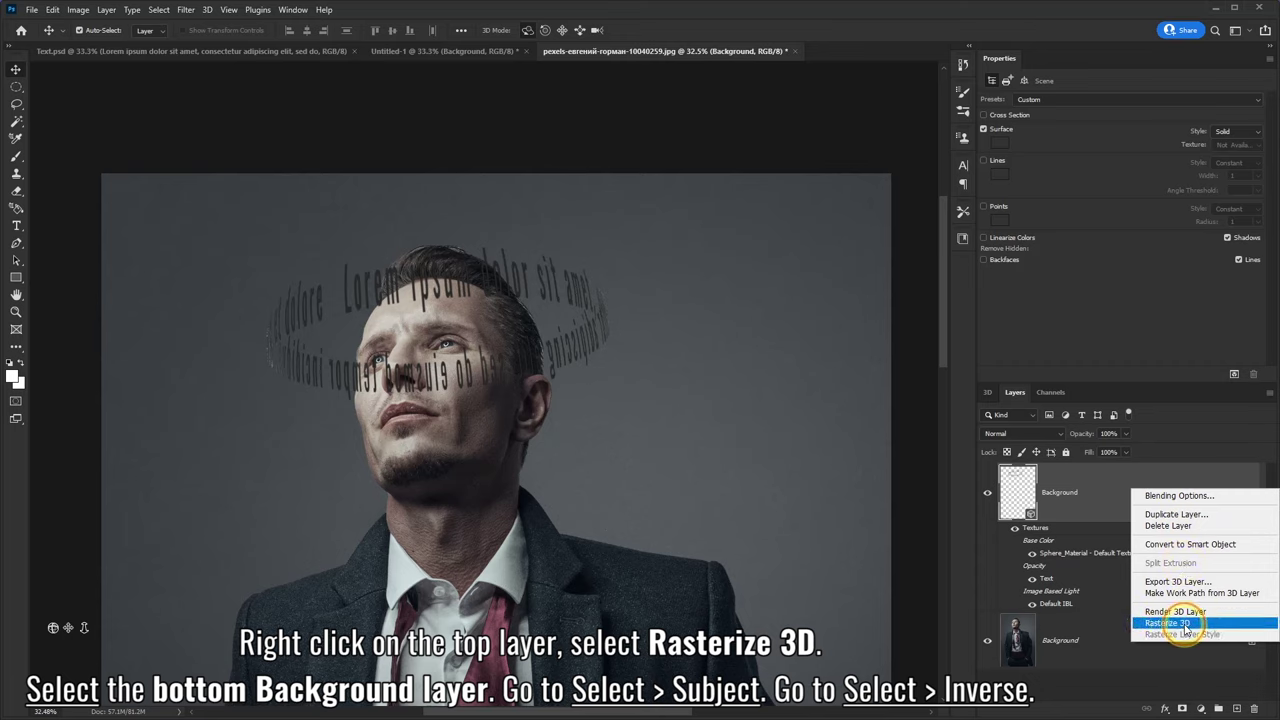
{"action": "left_click", "coordinate": [1167, 623]}
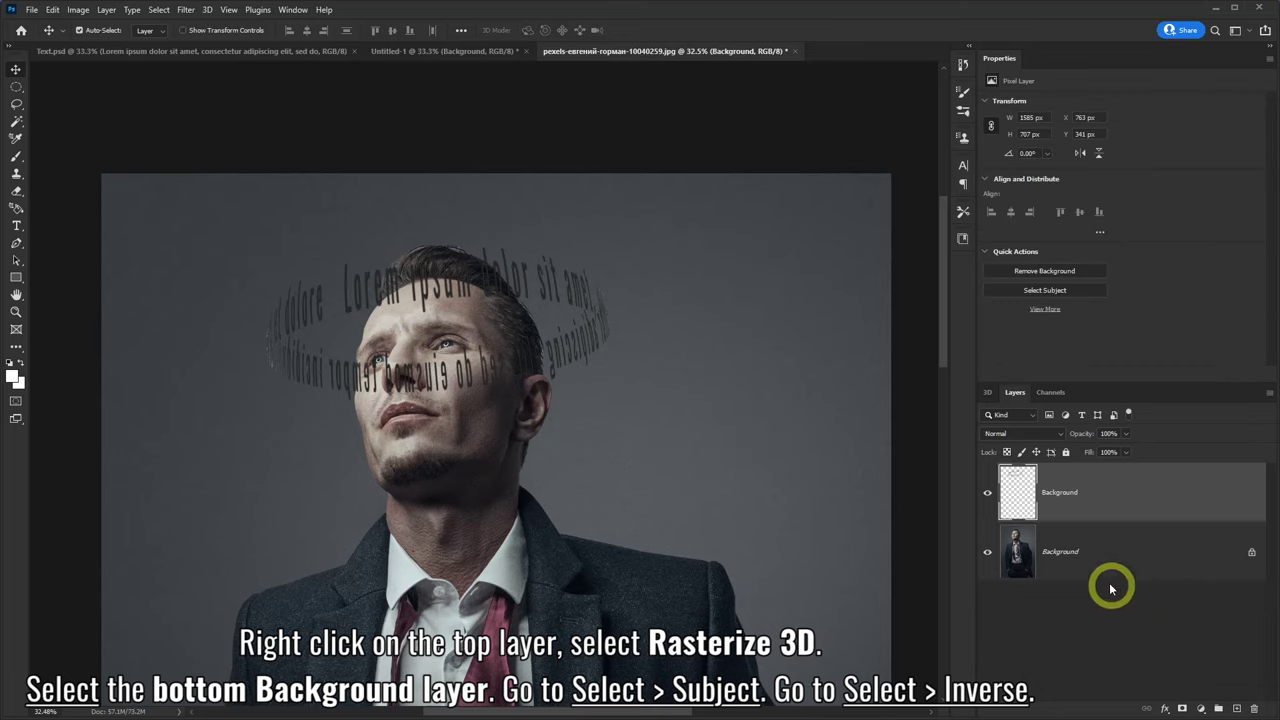
{"action": "left_click", "coordinate": [1086, 556]}
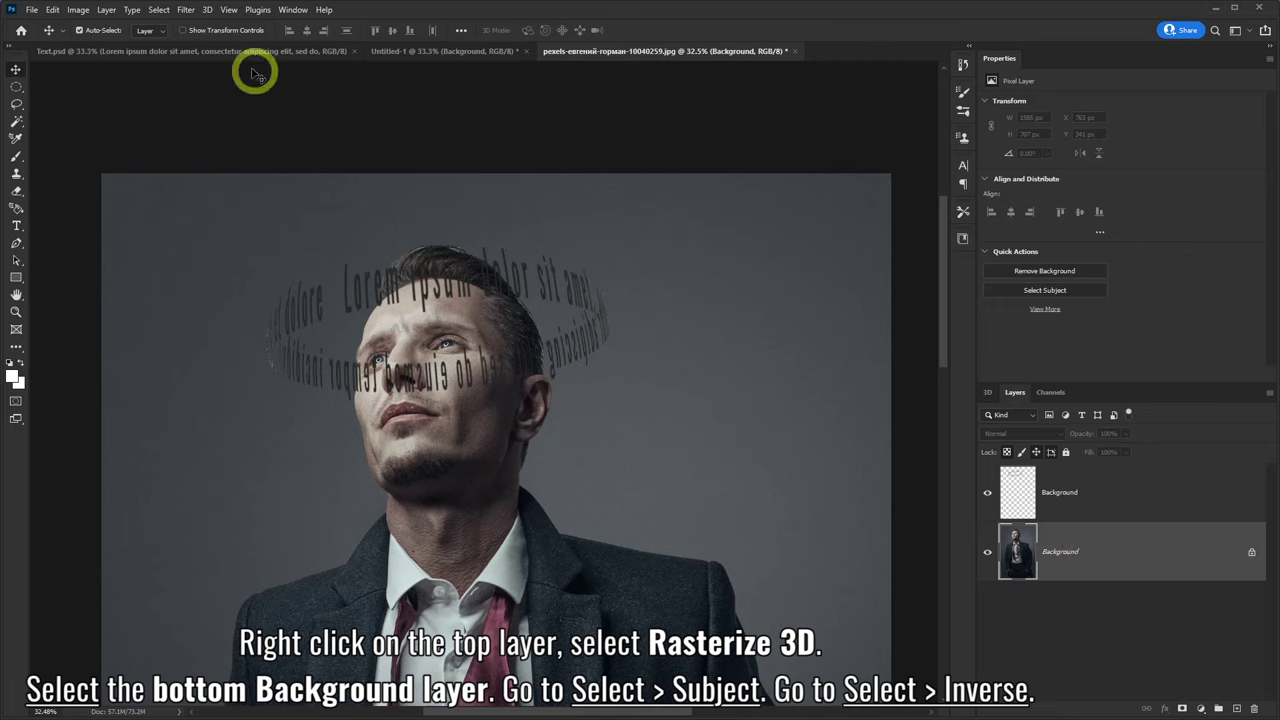
- Select the man with Select > Subject, then invert the selection
{"action": "left_click", "coordinate": [160, 12]}
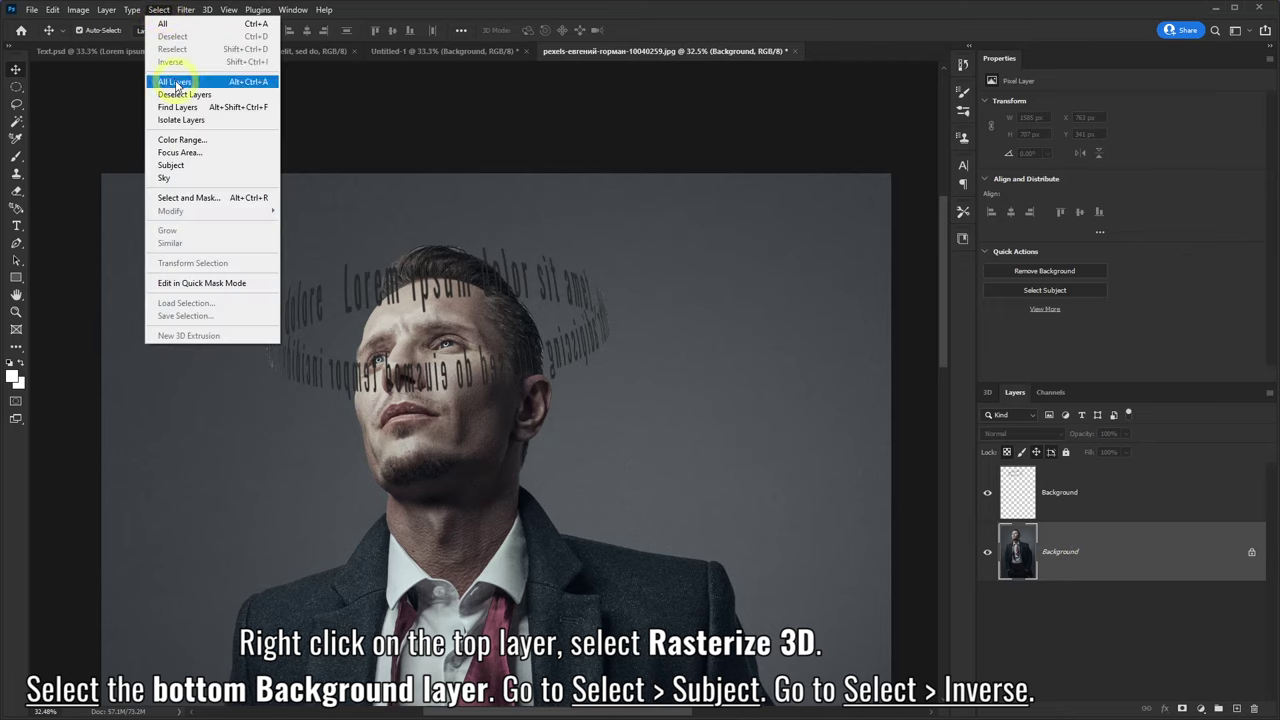
{"action": "left_click", "coordinate": [172, 167]}
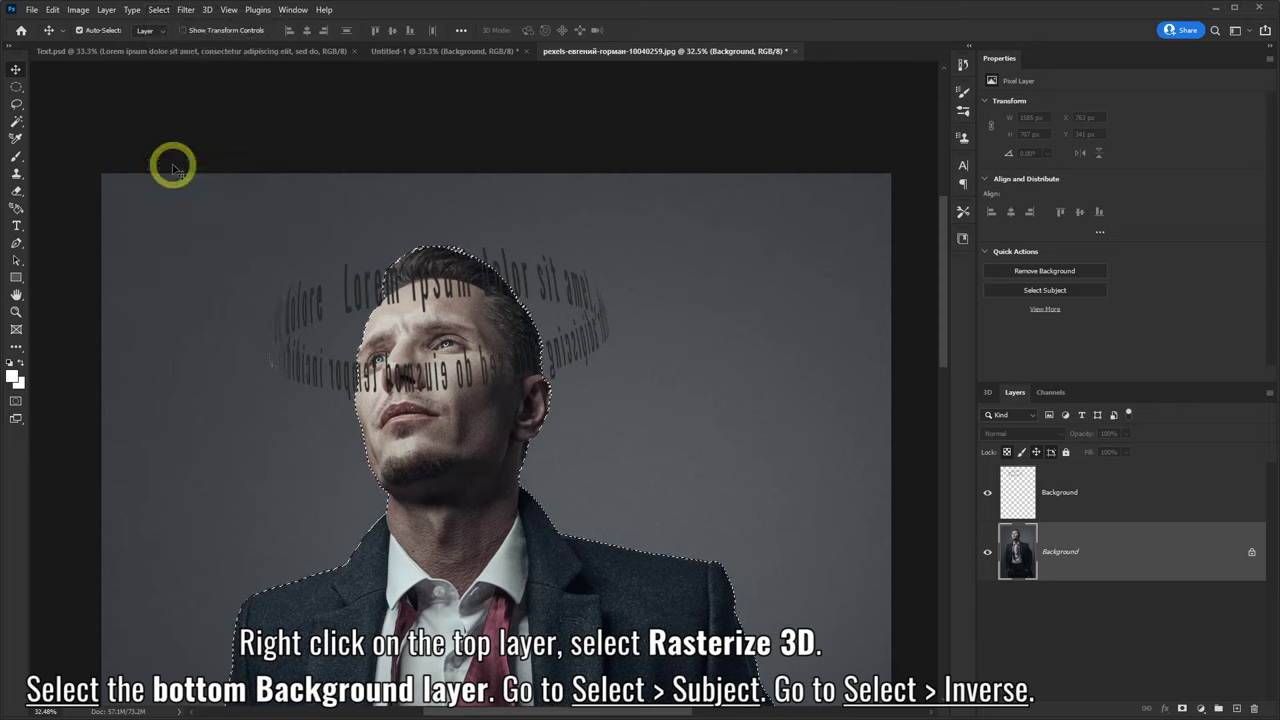
{"action": "left_click", "coordinate": [159, 10]}
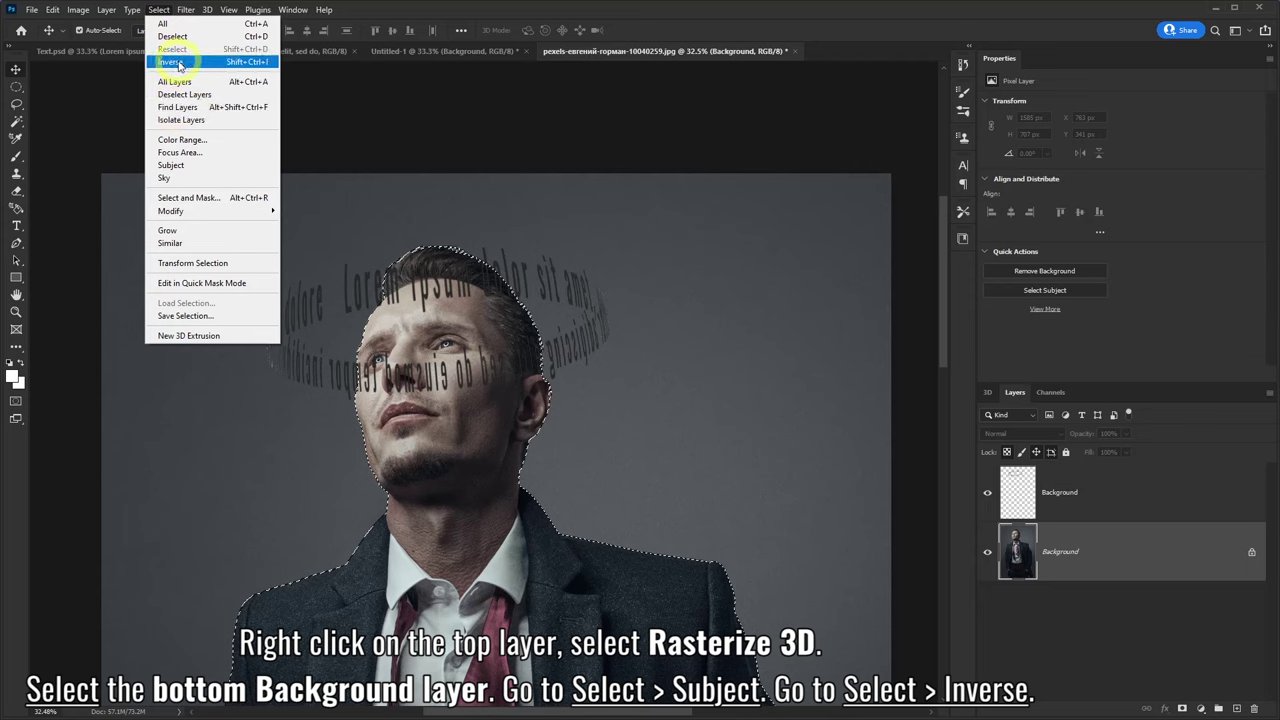
{"action": "left_click", "coordinate": [180, 66]}
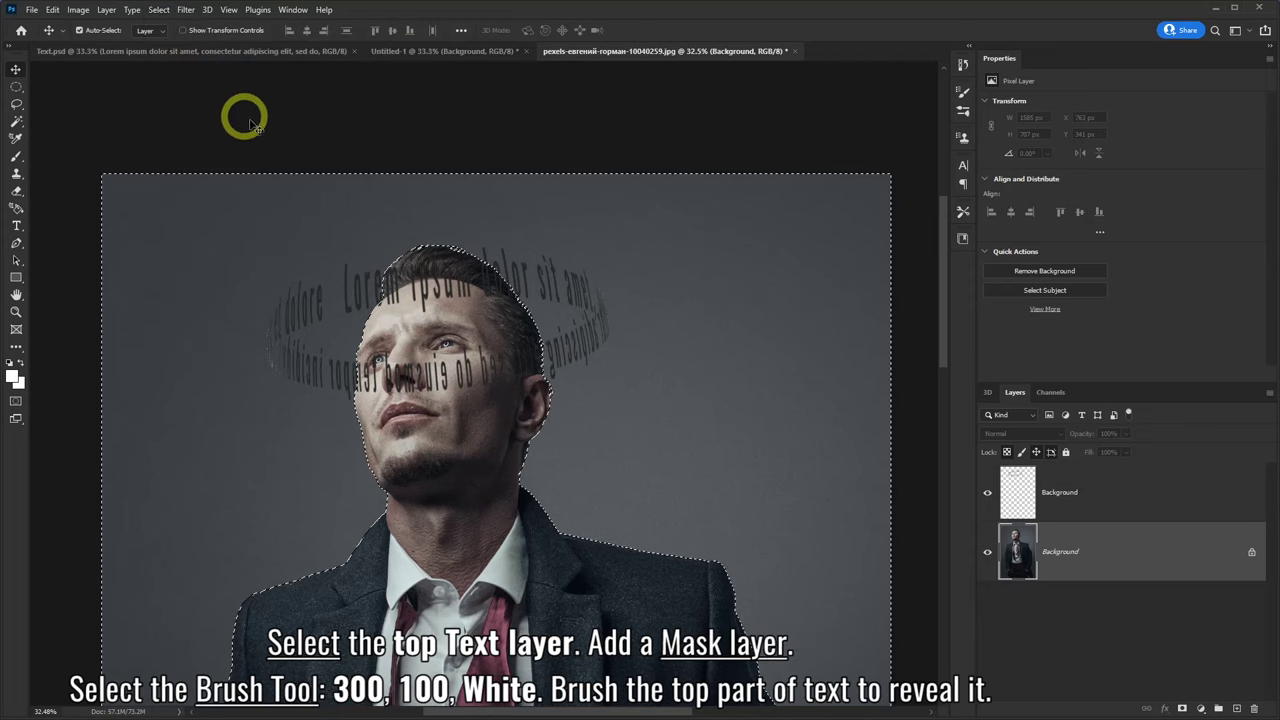
- Mask the text layer from the selection and set a Brush of size 300, hardness 100
{"action": "left_click", "coordinate": [1068, 492]}
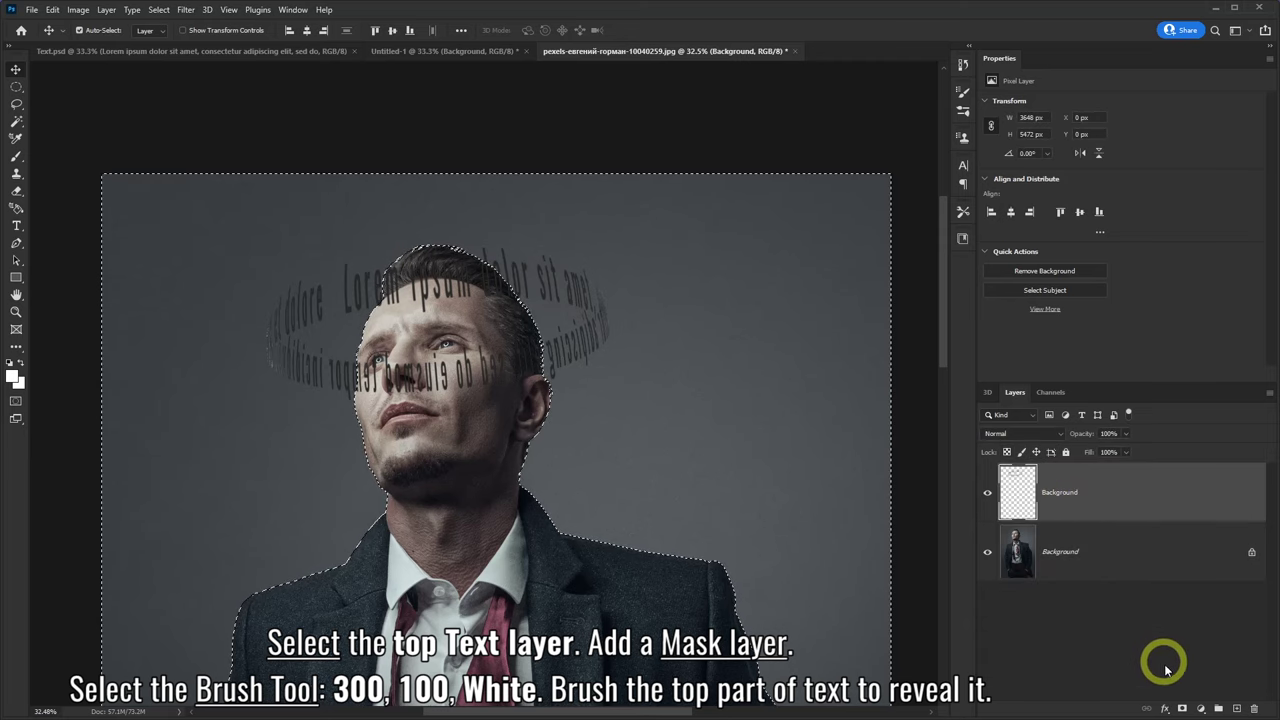
{"action": "left_click", "coordinate": [1182, 709]}
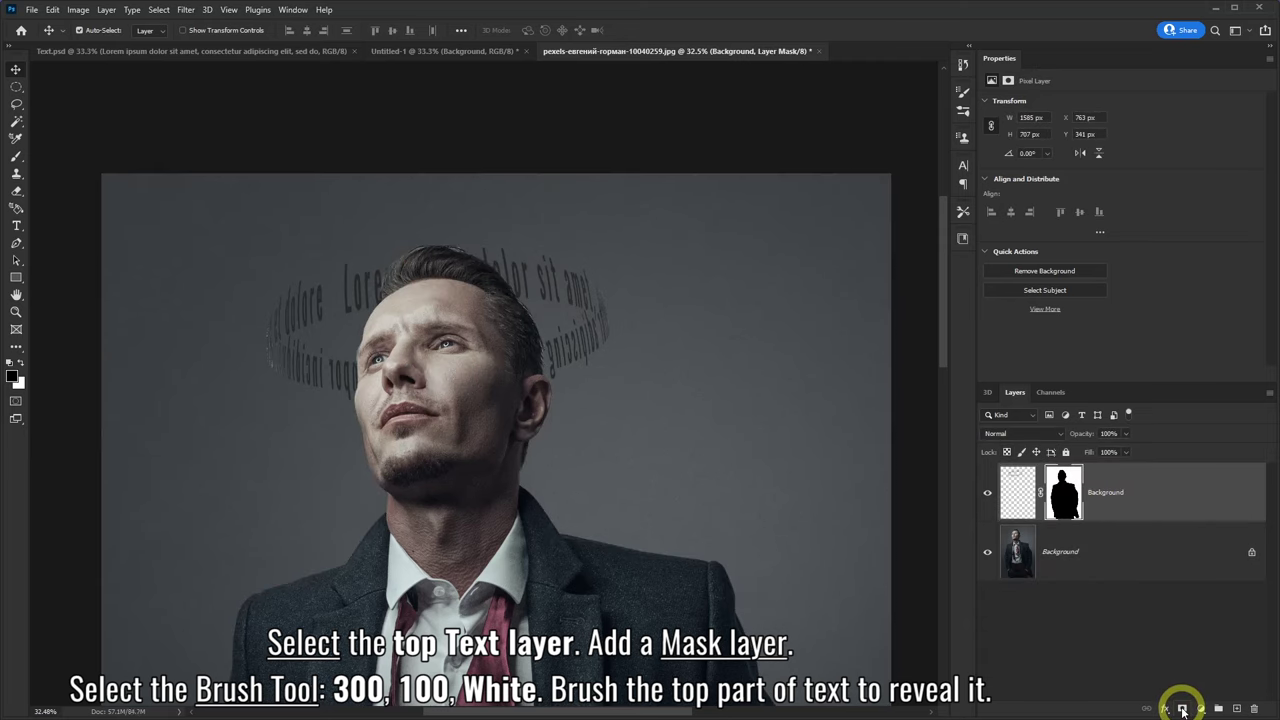
{"action": "left_click", "coordinate": [18, 160]}
{"action": "left_click", "coordinate": [66, 160]}
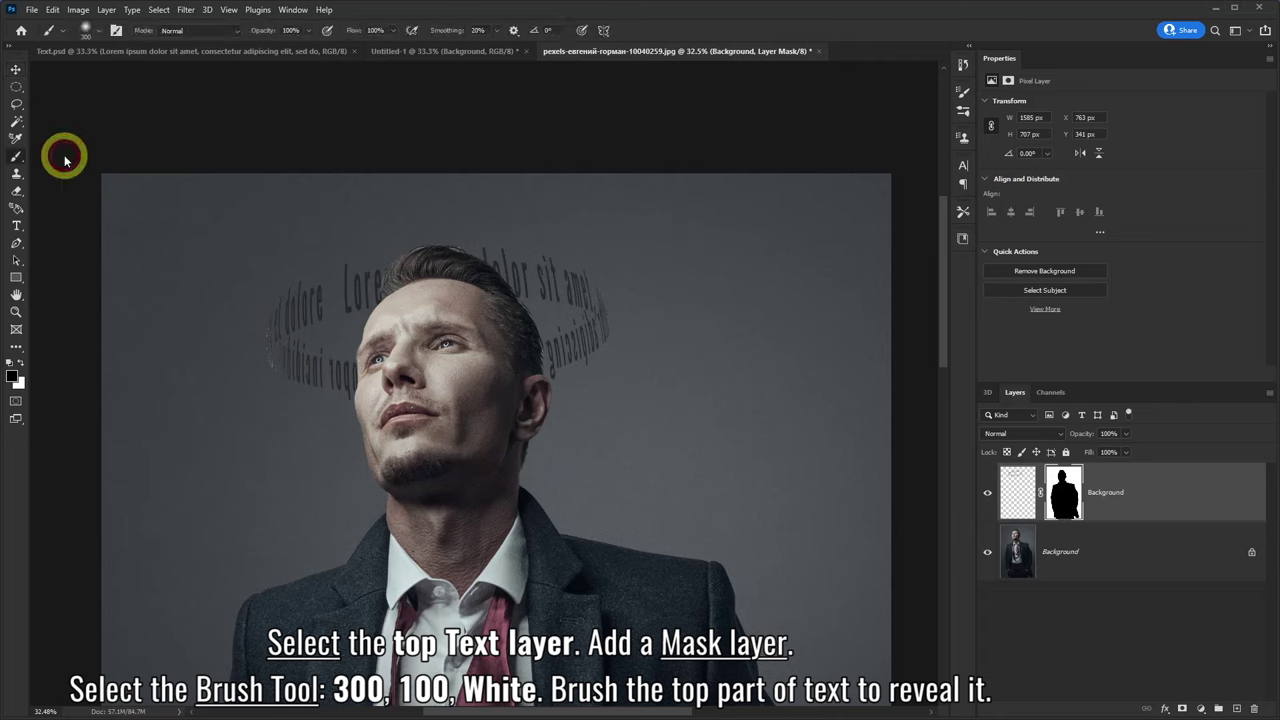
{"action": "left_click", "coordinate": [100, 37]}
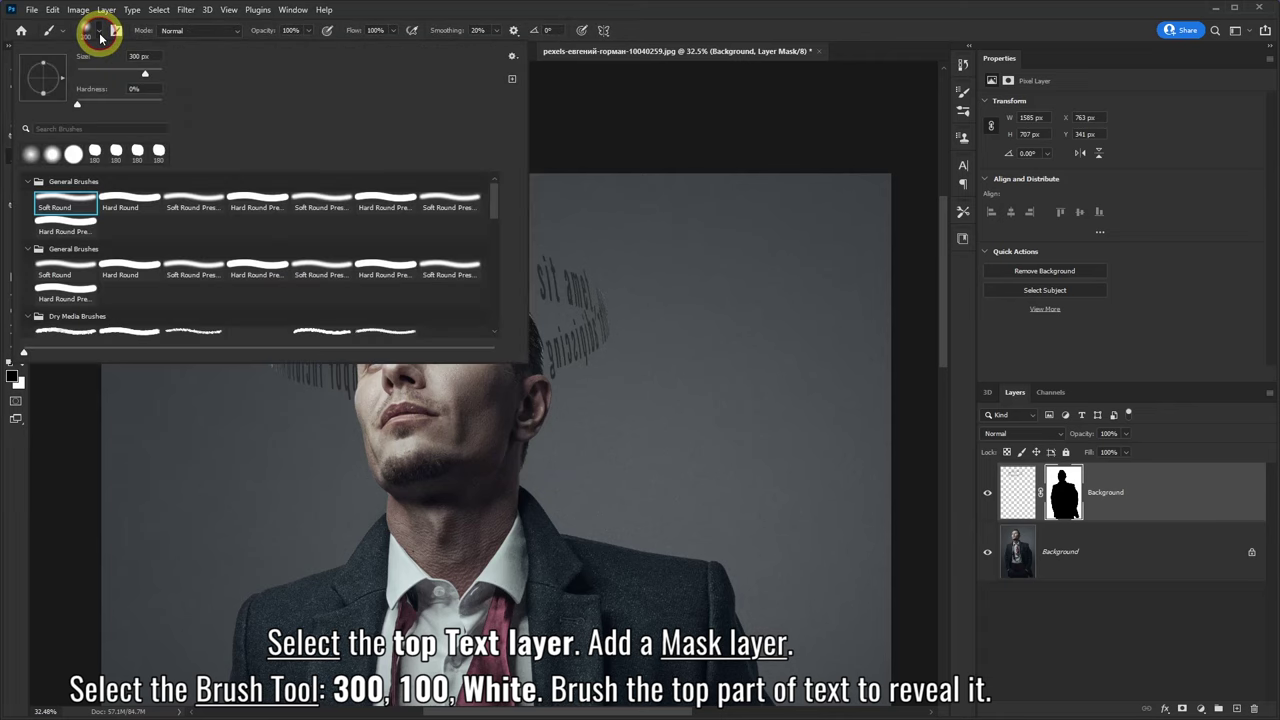
{"action": "left_click", "coordinate": [131, 89]}
{"action": "type", "text": "100"}
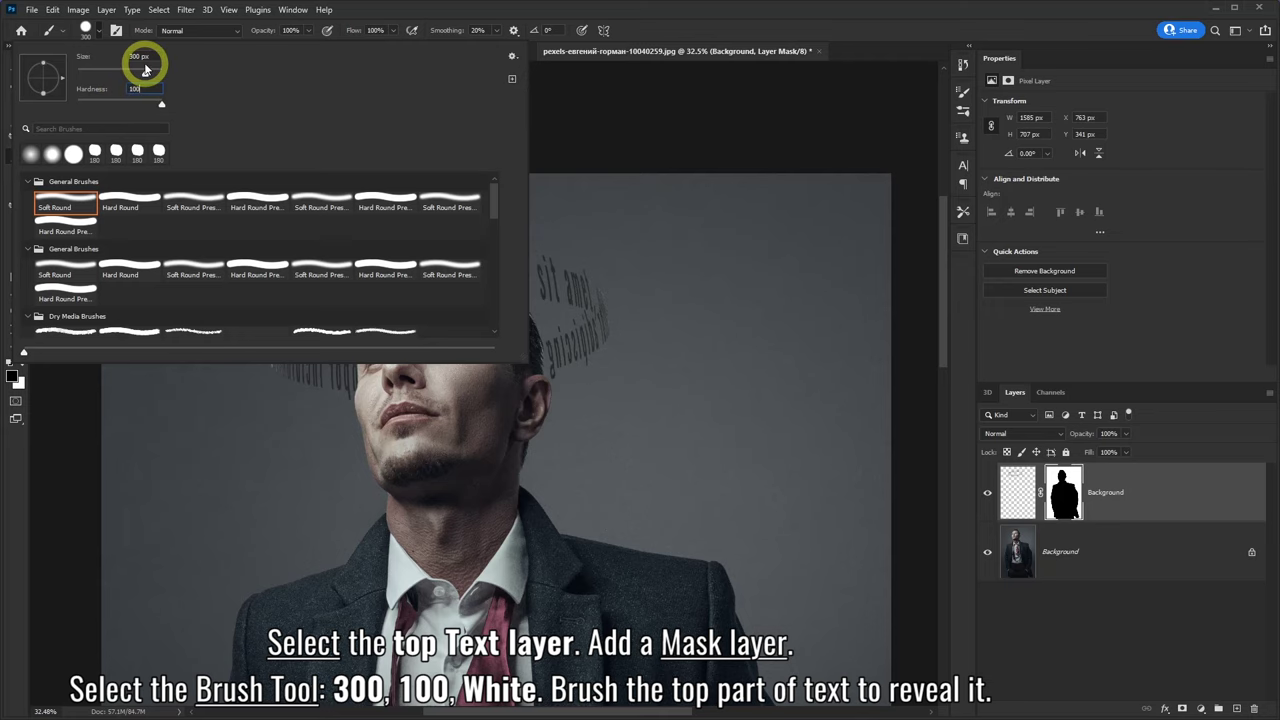
{"action": "left_click", "coordinate": [434, 9]}
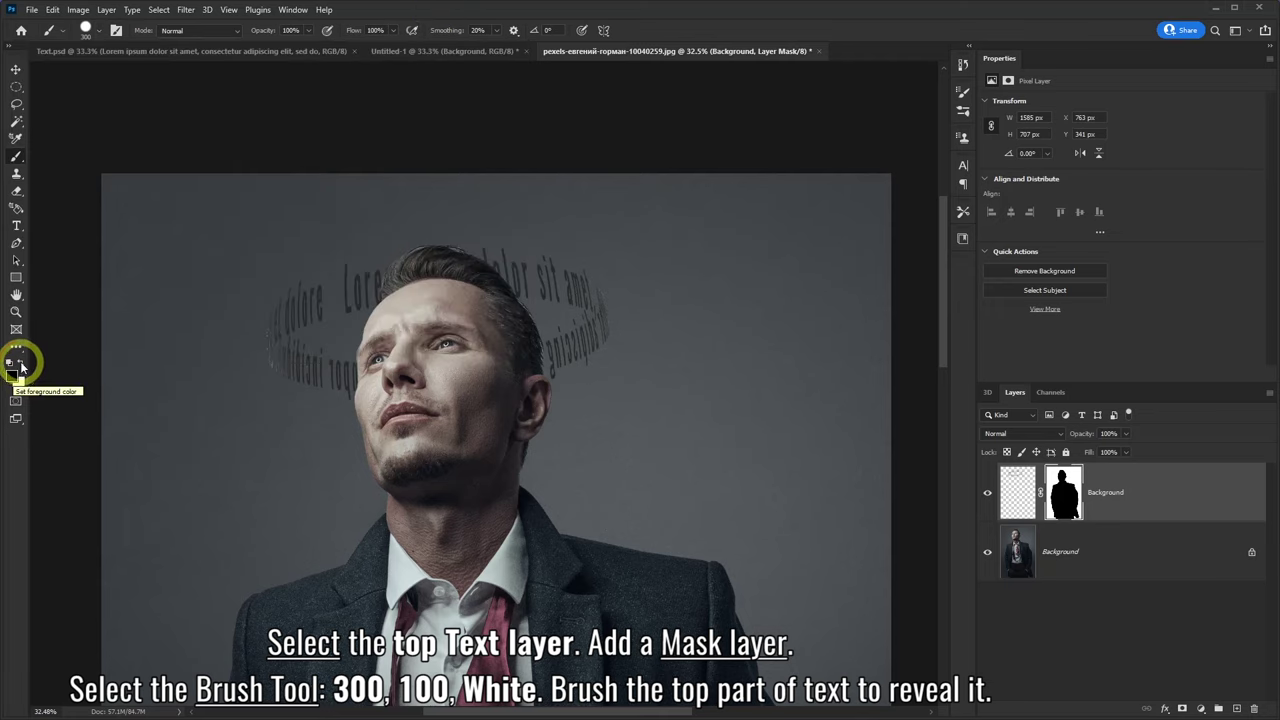
- Paint white on the text layer's mask to reveal lettering across the top of the head
{"action": "left_click", "coordinate": [14, 378]}
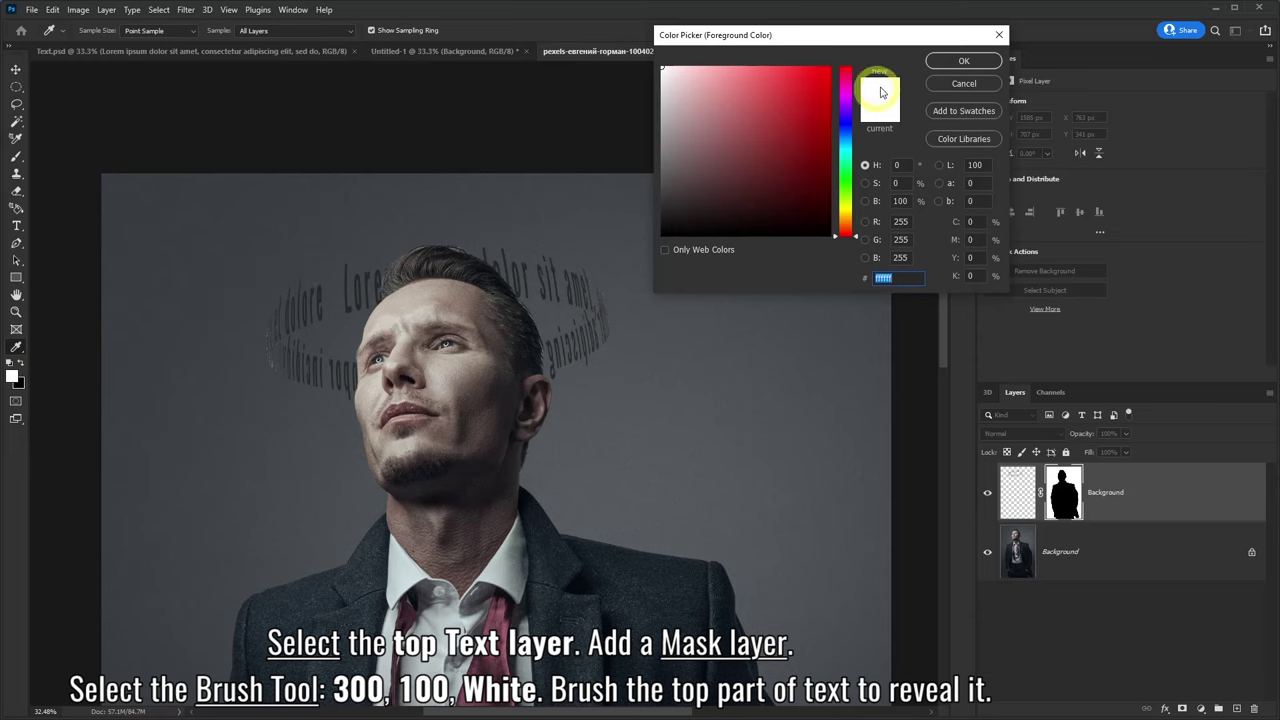
{"action": "left_click", "coordinate": [962, 62]}
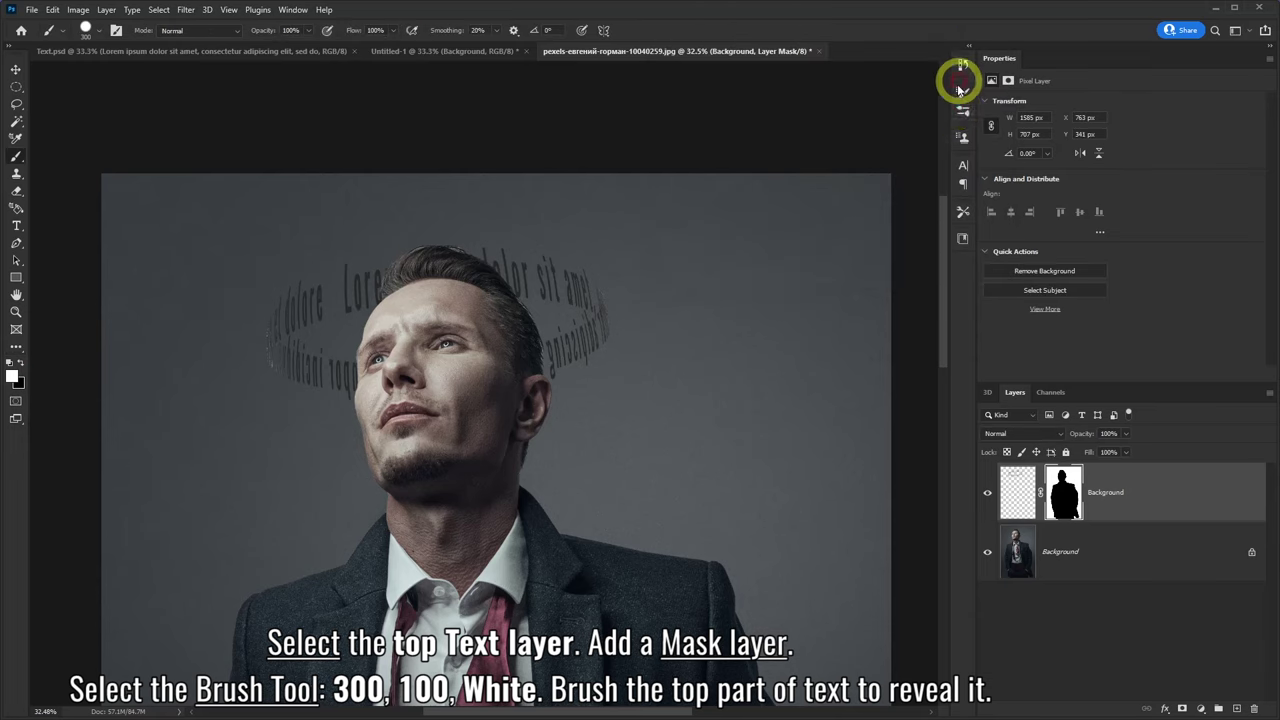
{"action": "key", "text": "b"}
{"action": "left_click", "coordinate": [1063, 494]}
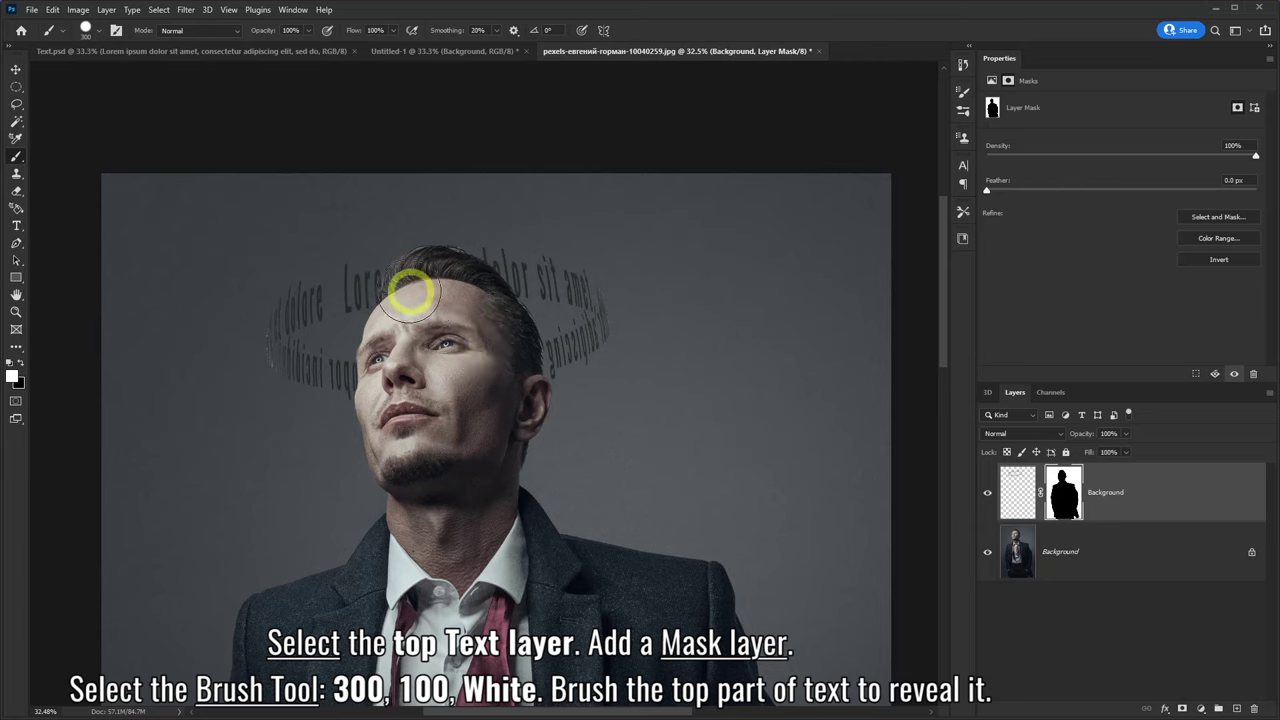
{"action": "mouse_move", "coordinate": [388, 286]}
{"action": "left_mouse_down"}
{"action": "mouse_move", "coordinate": [351, 286]}
{"action": "mouse_move", "coordinate": [498, 274]}
{"action": "mouse_move", "coordinate": [394, 271]}
{"action": "mouse_move", "coordinate": [366, 289]}
{"action": "mouse_move", "coordinate": [497, 277]}
{"action": "mouse_move", "coordinate": [396, 290]}
{"action": "mouse_move", "coordinate": [446, 292]}
{"action": "mouse_move", "coordinate": [409, 292]}
{"action": "left_mouse_up"}
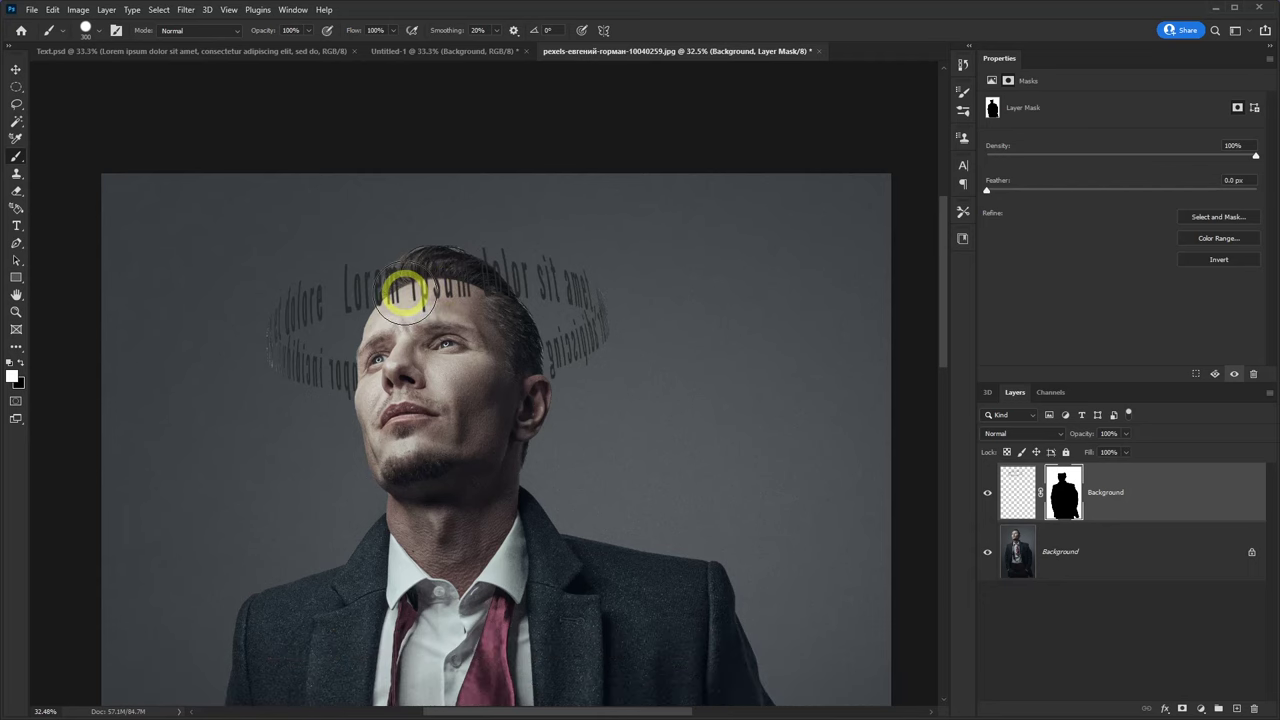
- Move the text ring independently of its mask, fine-tuning its position with arrow-key nudges
{"action": "left_click", "coordinate": [15, 71]}
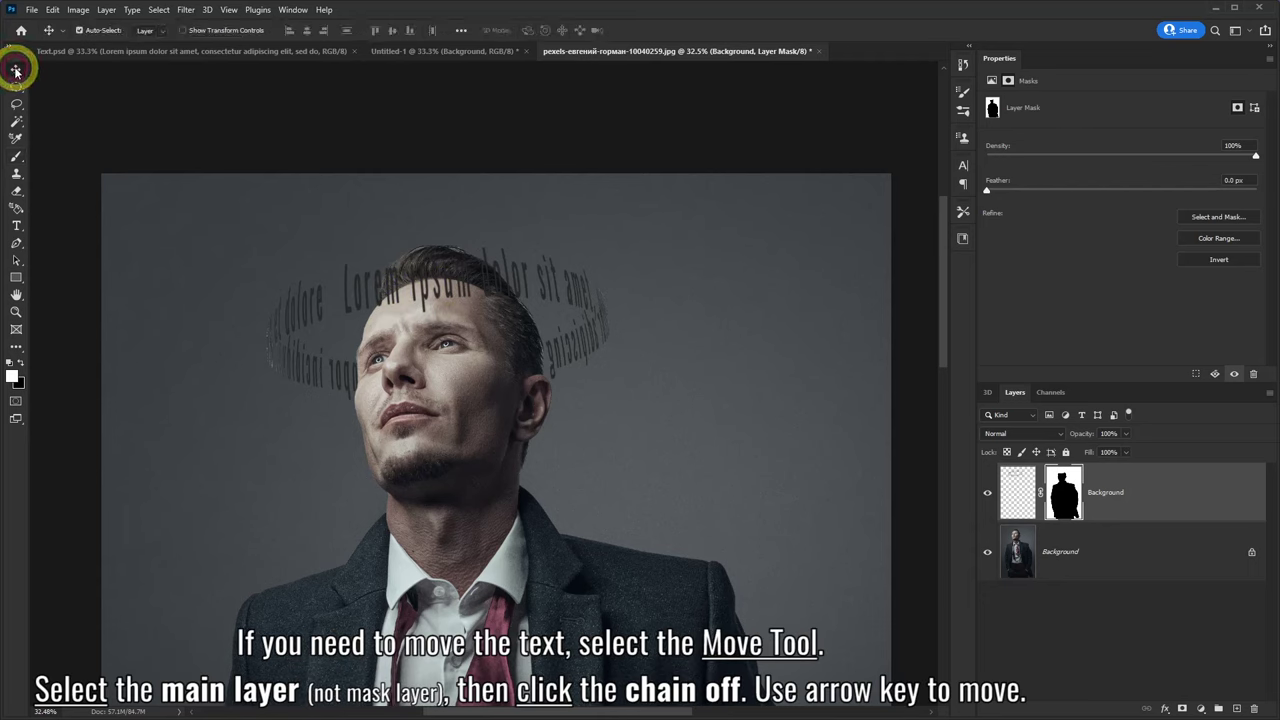
{"action": "left_click", "coordinate": [1022, 494]}
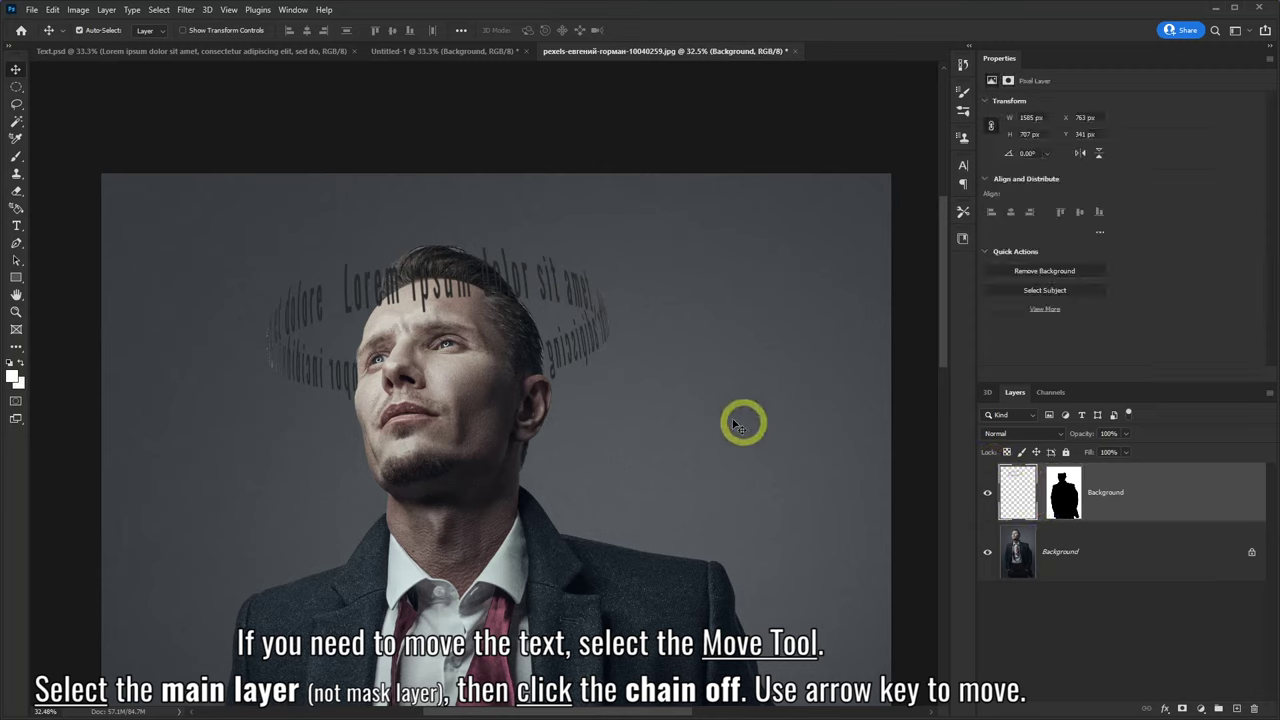
{"action": "mouse_move", "coordinate": [447, 290]}
{"action": "left_mouse_down"}
{"action": "mouse_move", "coordinate": [553, 228]}
{"action": "mouse_move", "coordinate": [443, 316]}
{"action": "left_mouse_up"}
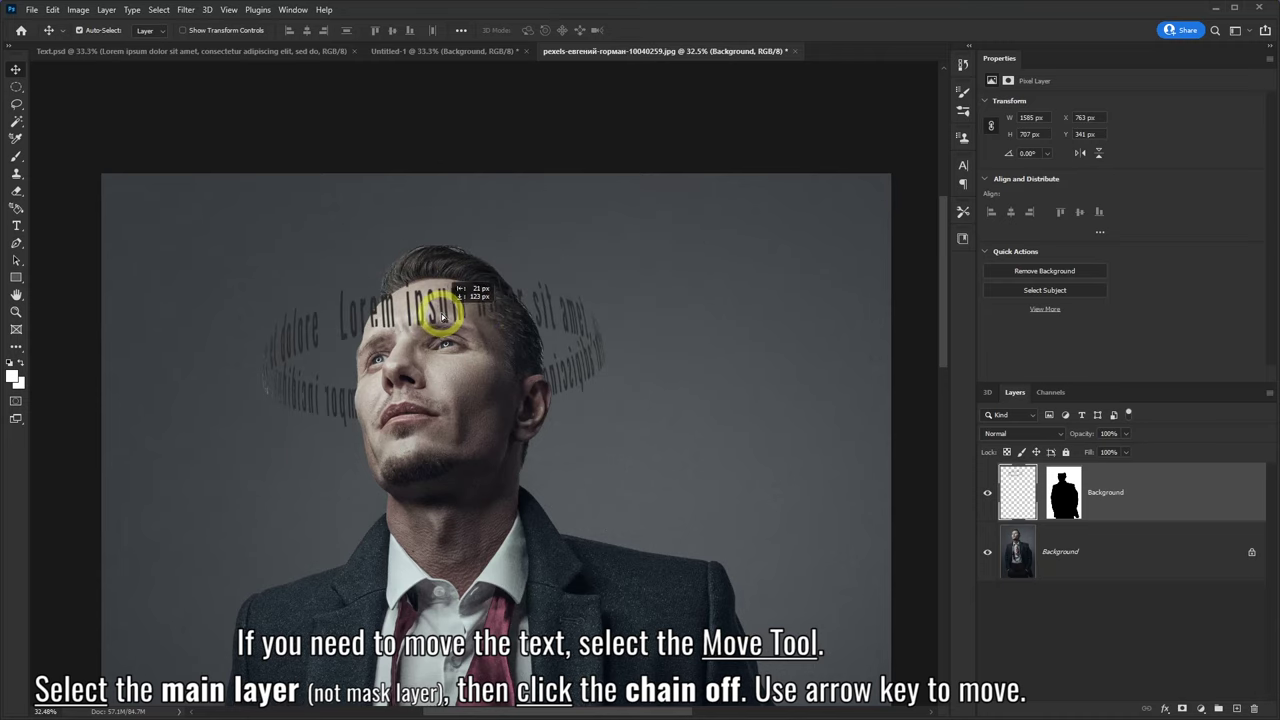
{"action": "key", "text": "shift+Up"}
{"action": "key", "text": "shift+Up"}
{"action": "key", "text": "shift+Up"}
{"action": "key", "text": "shift+Right"}
{"action": "key", "text": "shift+Right"}
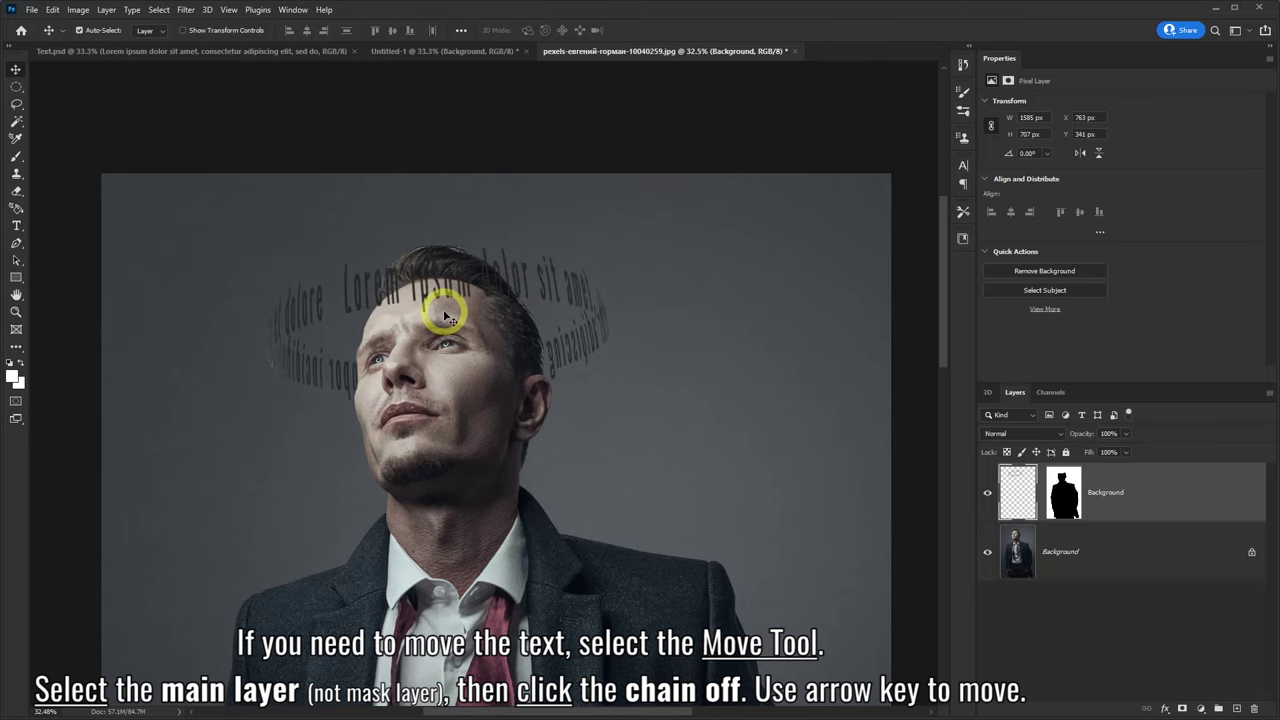
{"action": "key", "text": "shift+Right"}
{"action": "key", "text": "shift+Right"}
{"action": "key", "text": "shift+Right"}
{"action": "key", "text": "Down"}
{"action": "key", "text": "Down"}
{"action": "key", "text": "Down"}
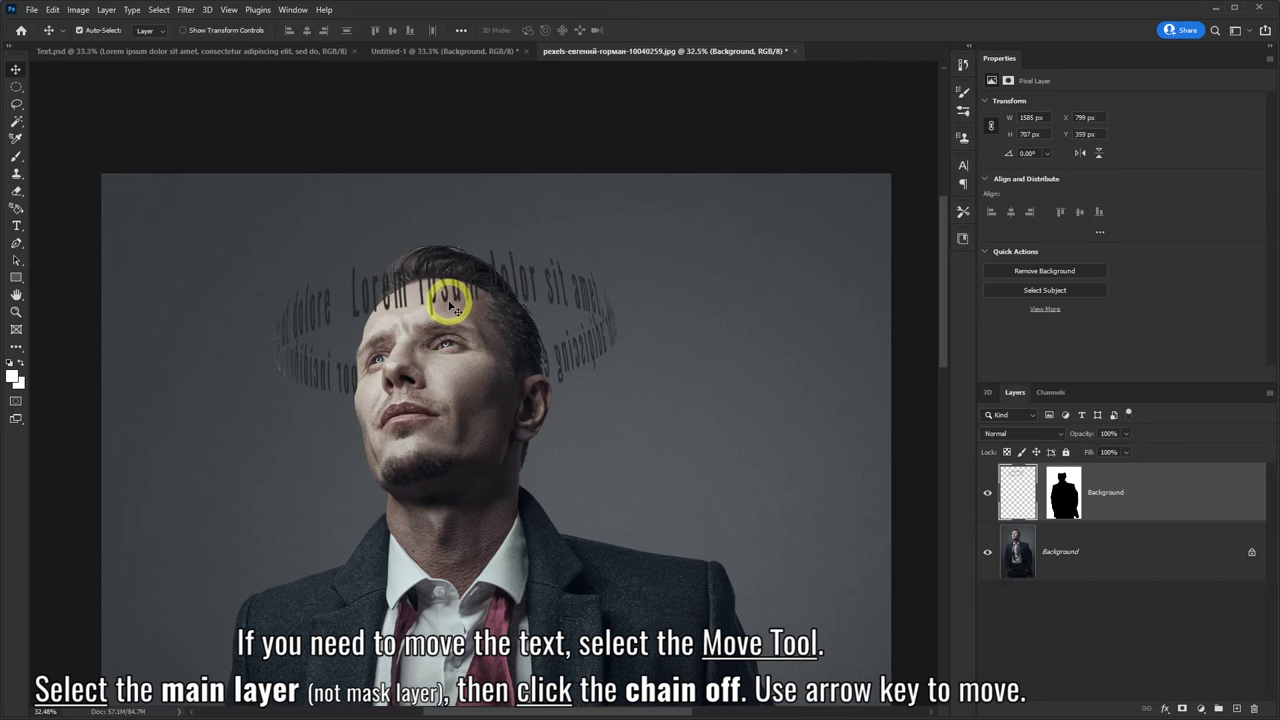
{"action": "key", "text": "Left"}
{"action": "key", "text": "Left"}
{"action": "key", "text": "Left"}
{"action": "key", "text": "Up"}
{"action": "key", "text": "Up"}
{"action": "key", "text": "Up"}
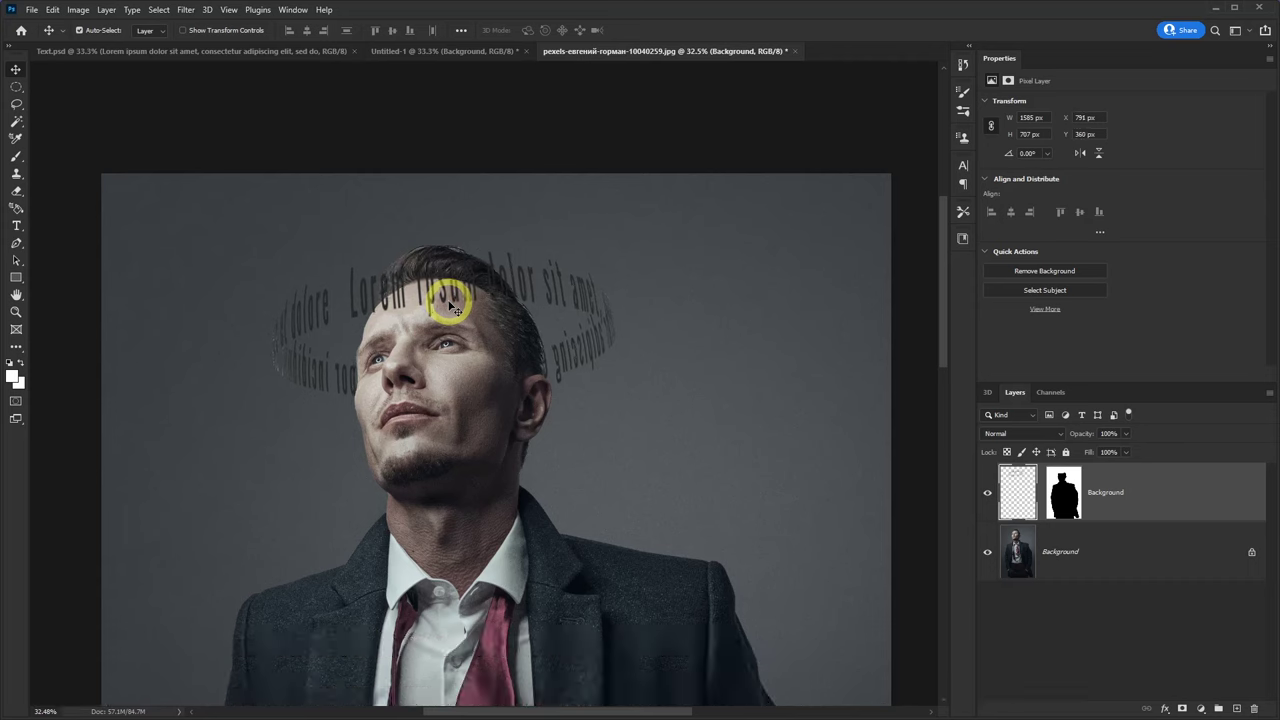
- Give the top text layer a white Color Overlay in Blending Options
{"action": "right_click", "coordinate": [1161, 490]}
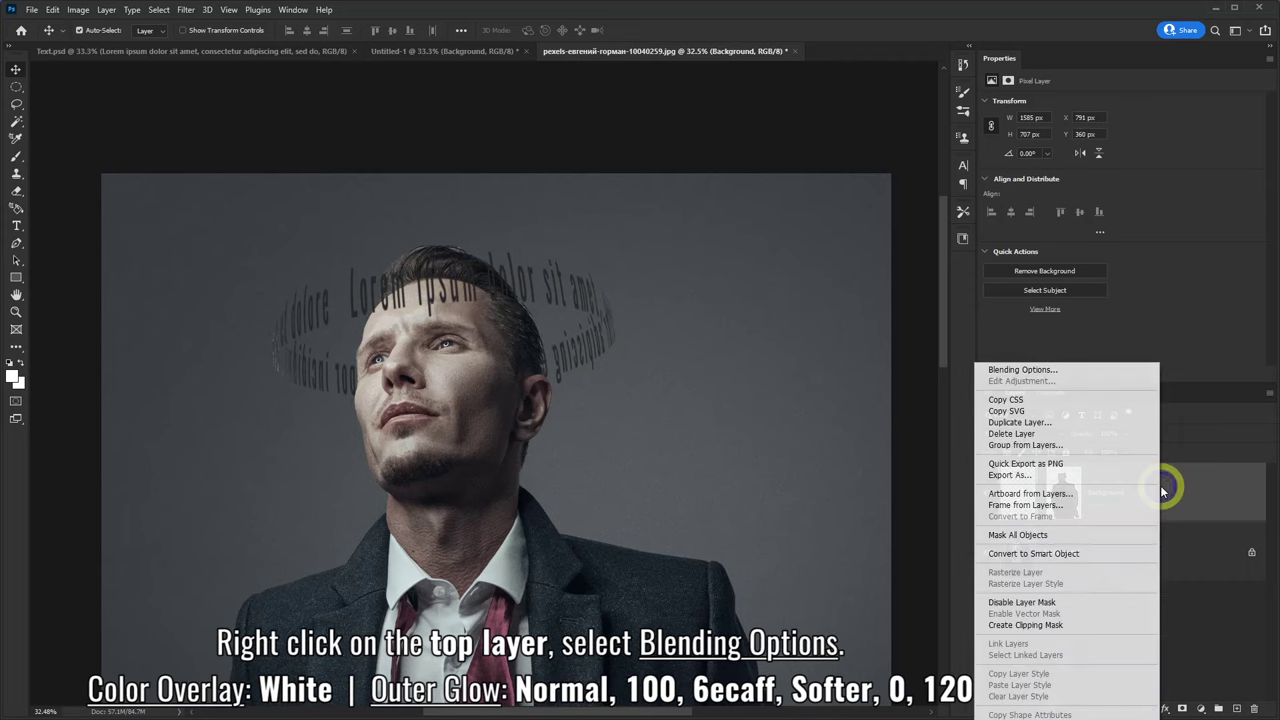
{"action": "left_click", "coordinate": [1030, 372]}
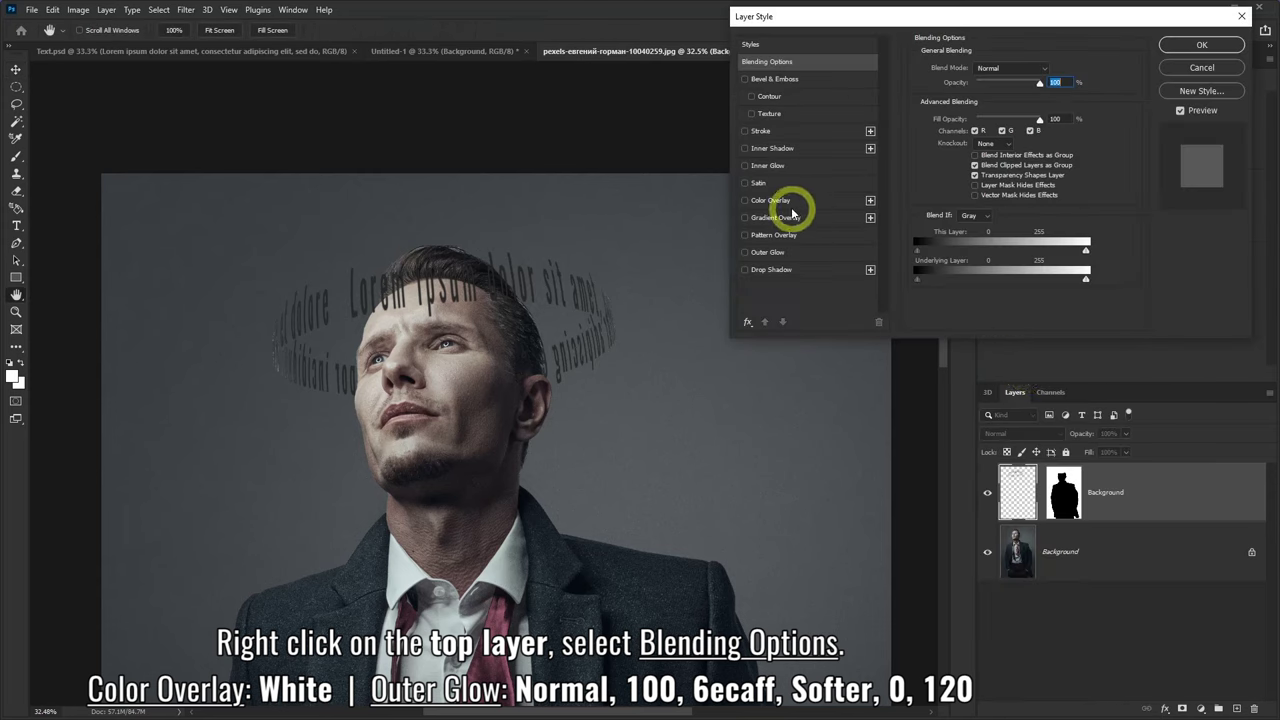
{"action": "left_click", "coordinate": [790, 201]}
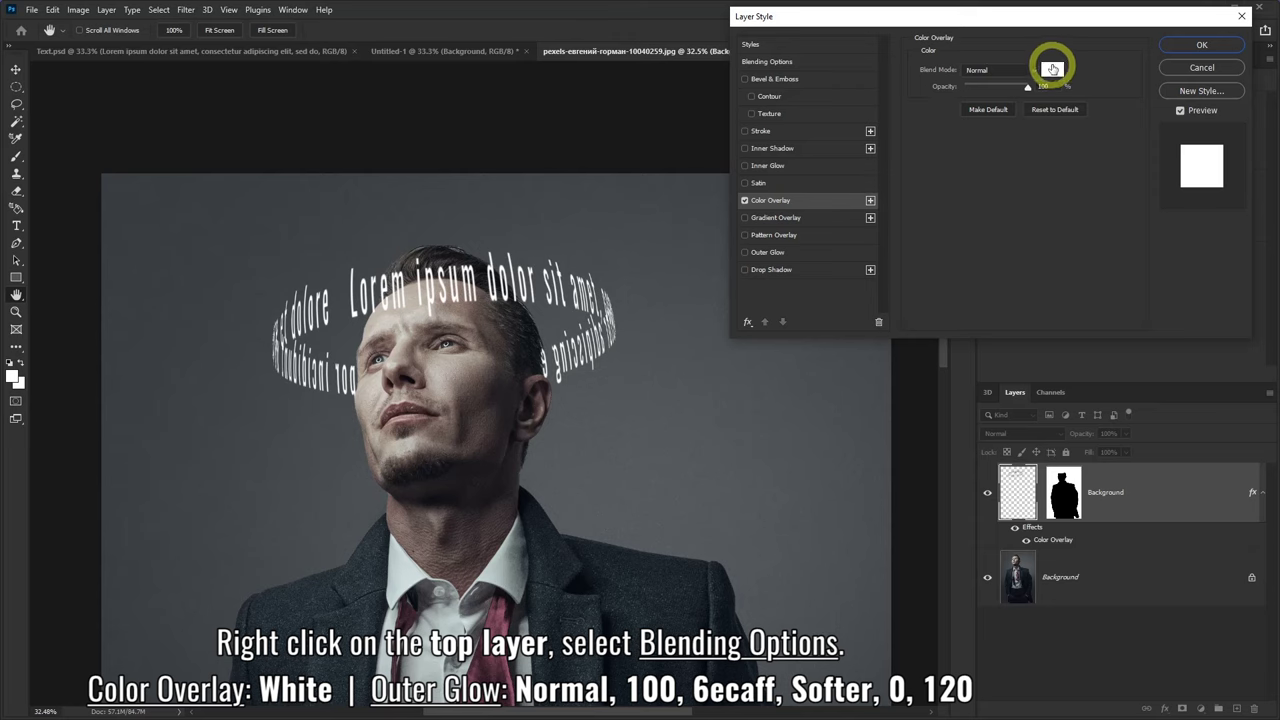
{"action": "left_click", "coordinate": [1051, 66]}
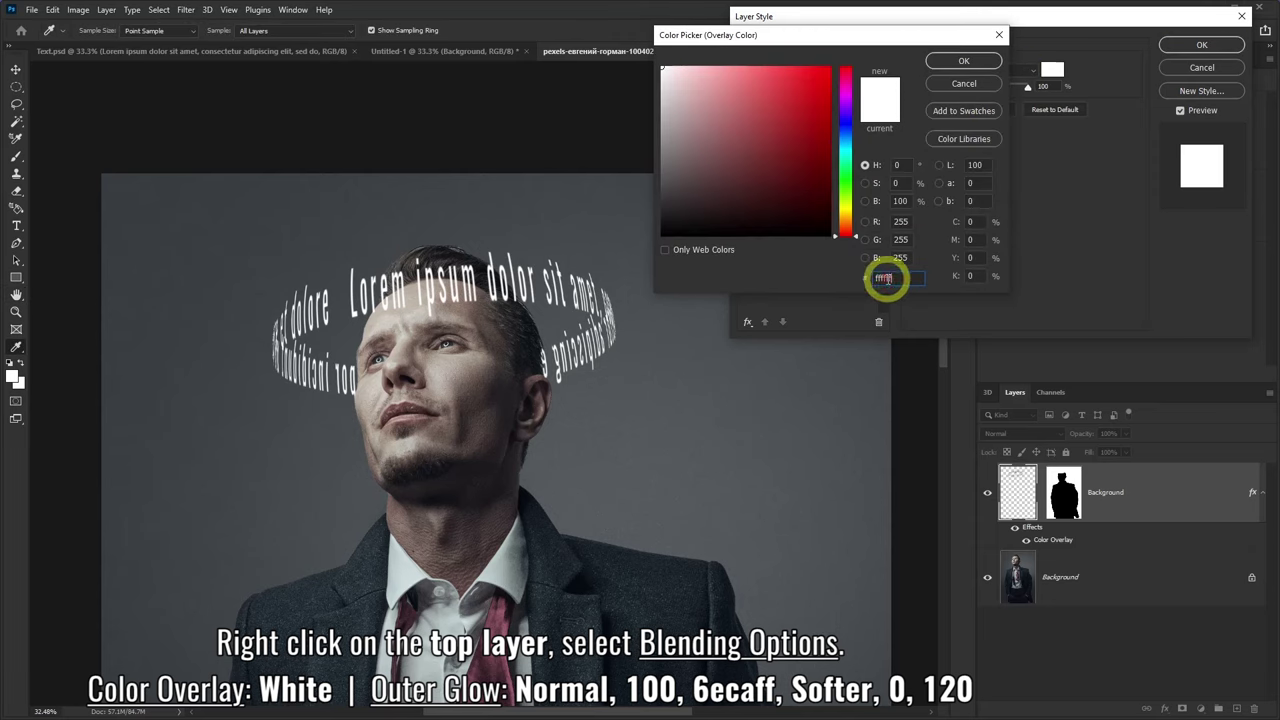
{"action": "left_click", "coordinate": [954, 63]}
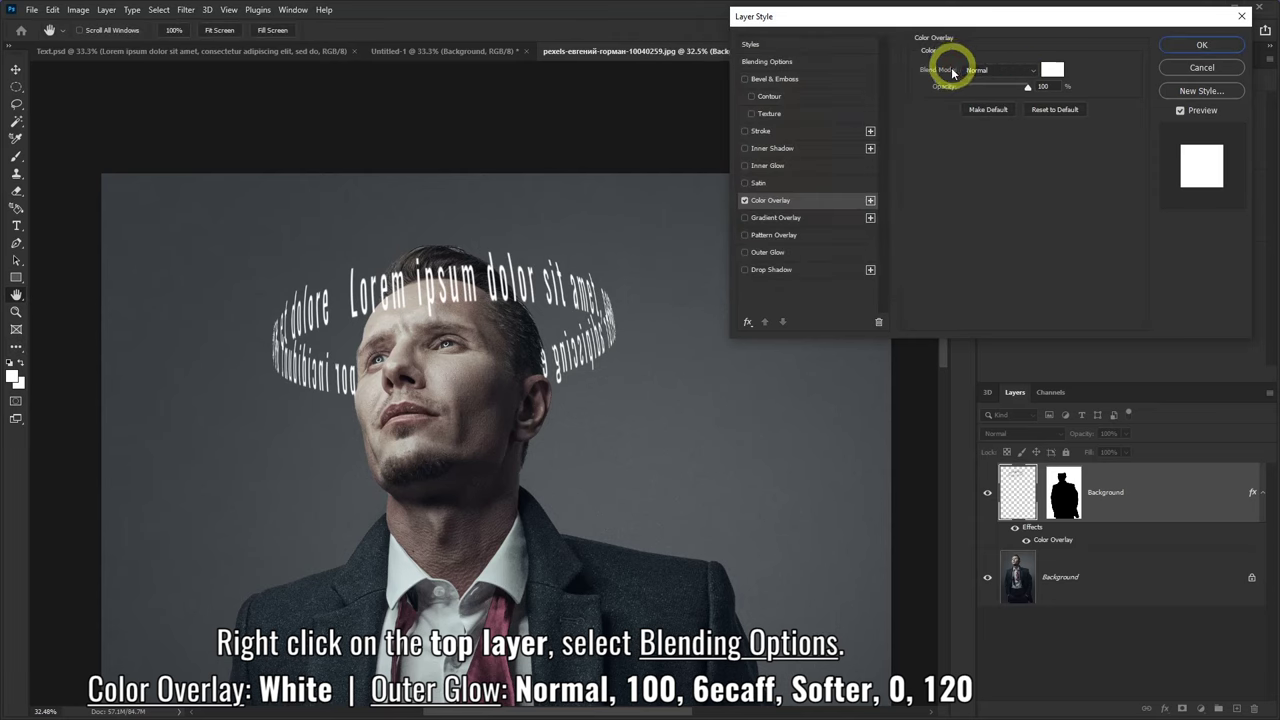
- Add a Normal 100% Outer Glow in 6ecaff, Softer, spread 0, size 120, and apply
{"action": "left_click", "coordinate": [793, 252]}
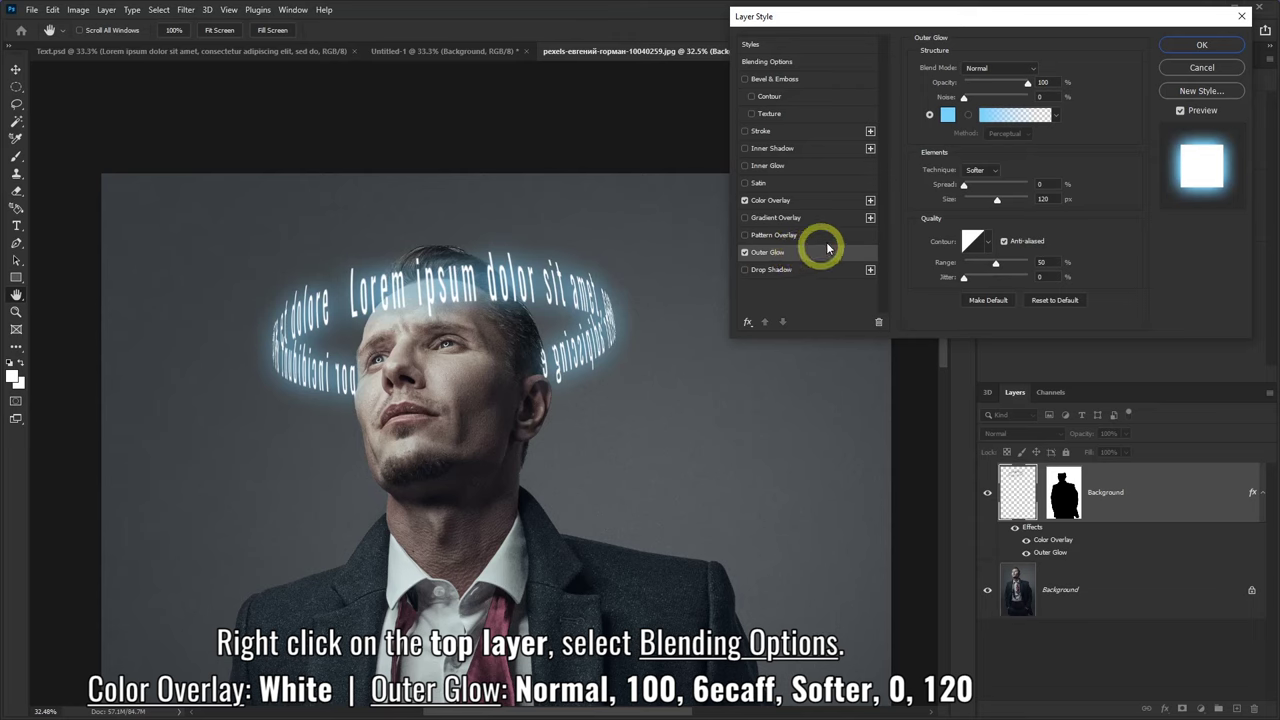
{"action": "left_click", "coordinate": [949, 117]}
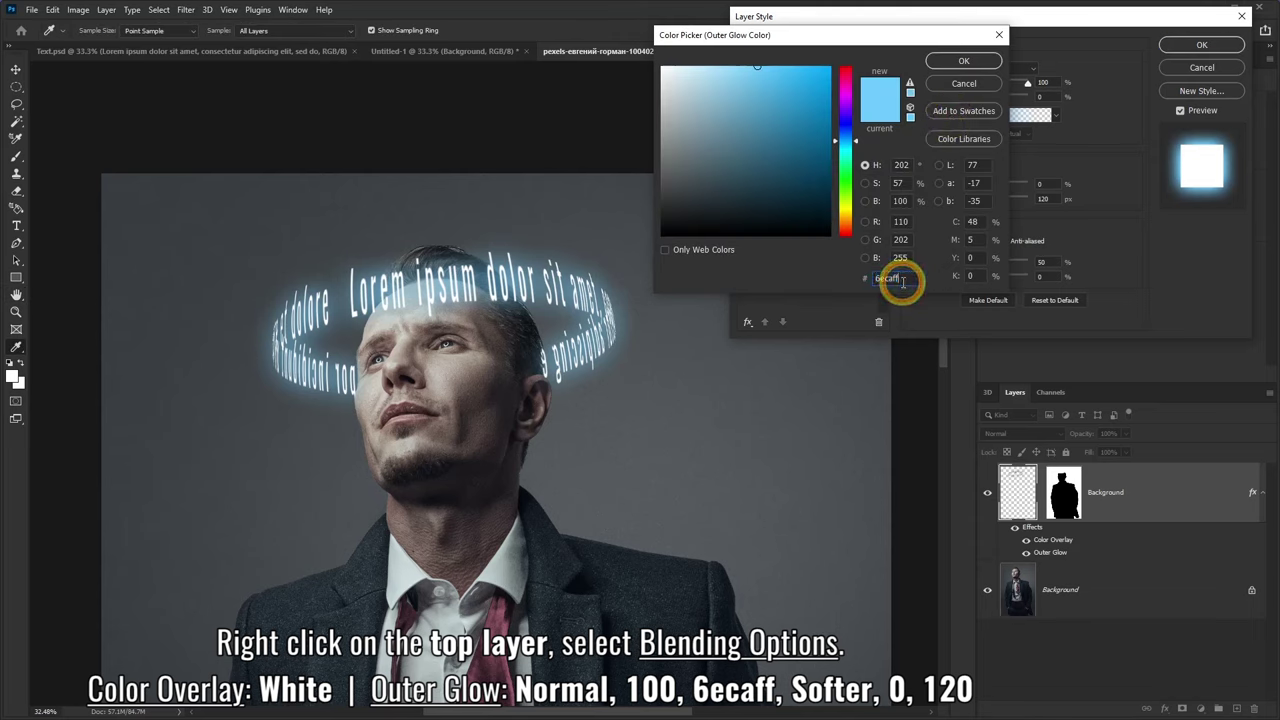
{"action": "left_click_drag", "start_coordinate": [902, 283], "coordinate": [877, 278]}
{"action": "left_click", "coordinate": [962, 62]}
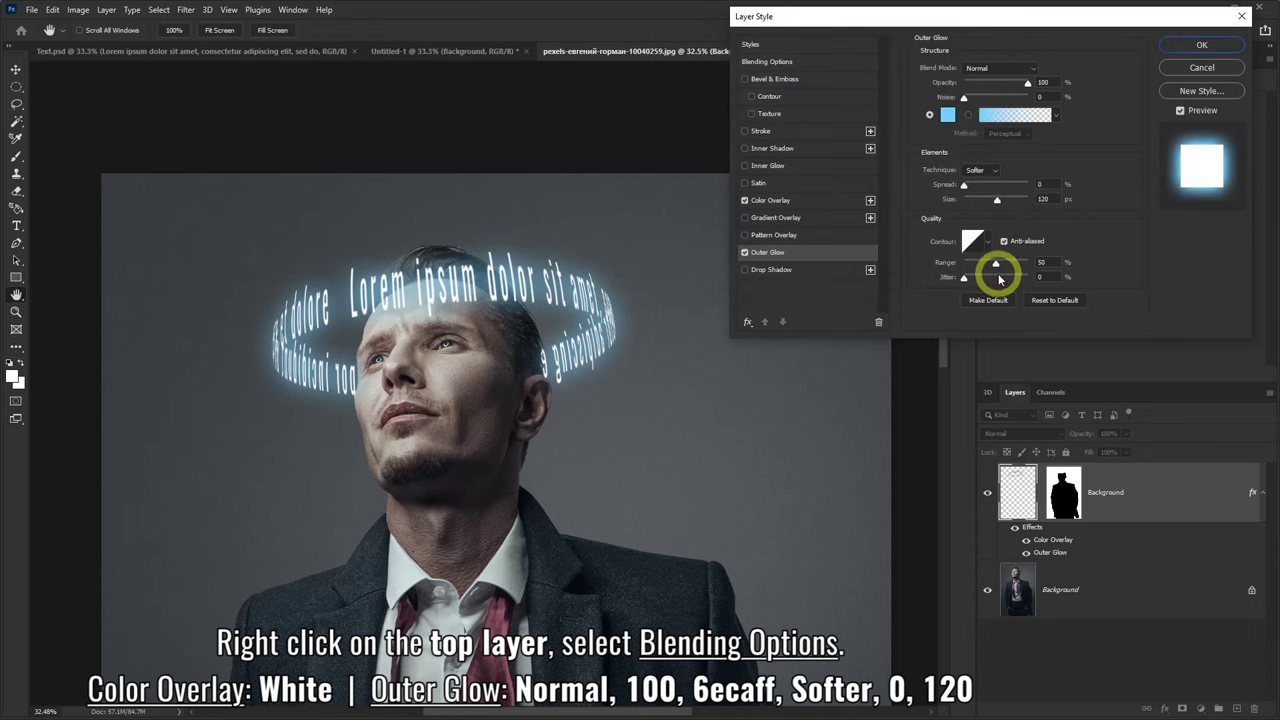
{"action": "left_click", "coordinate": [1177, 52]}
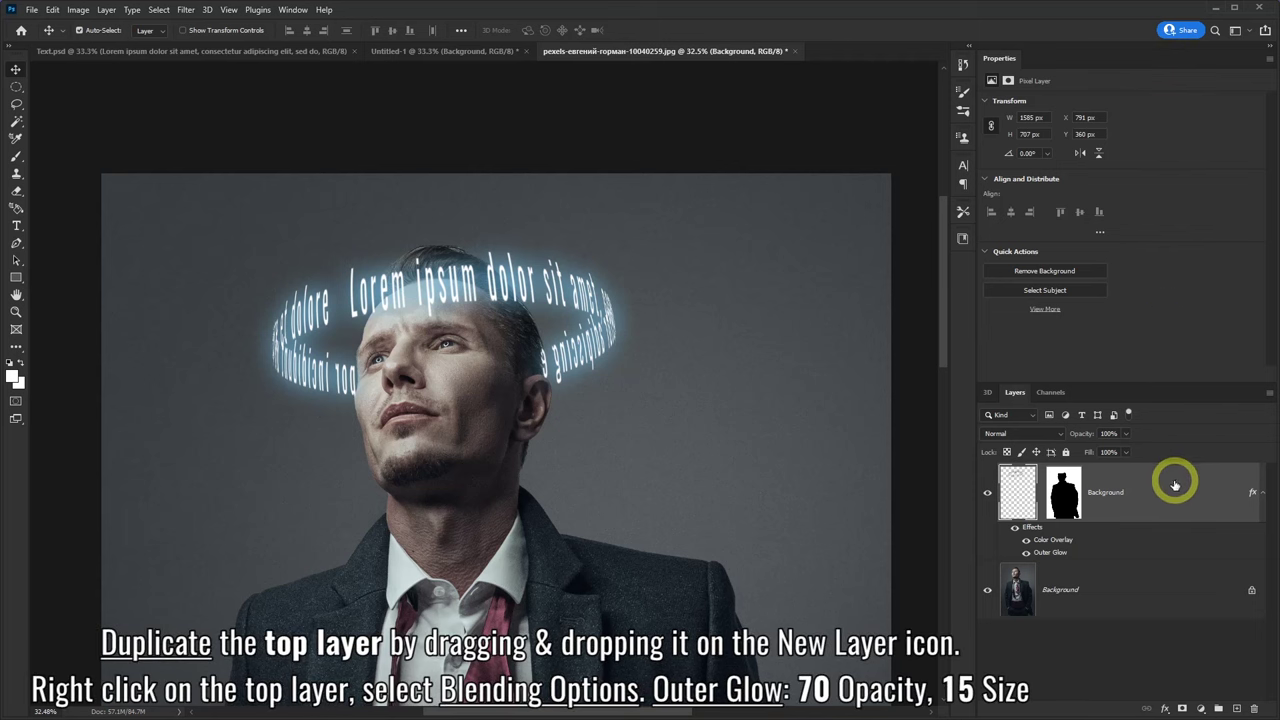
- Duplicate the glowing text layer and set the copy's Outer Glow to opacity 70, size 15
{"action": "left_click_drag", "start_coordinate": [1174, 491], "coordinate": [1238, 710]}
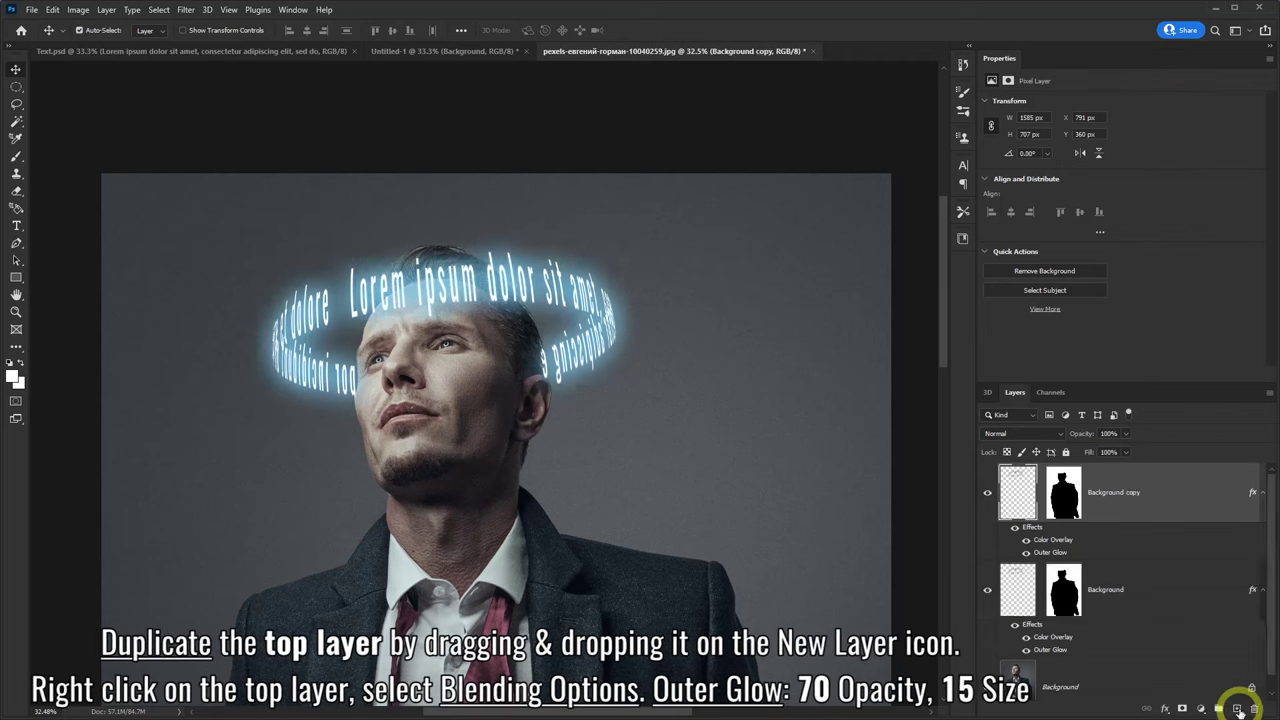
{"action": "right_click", "coordinate": [1163, 485]}
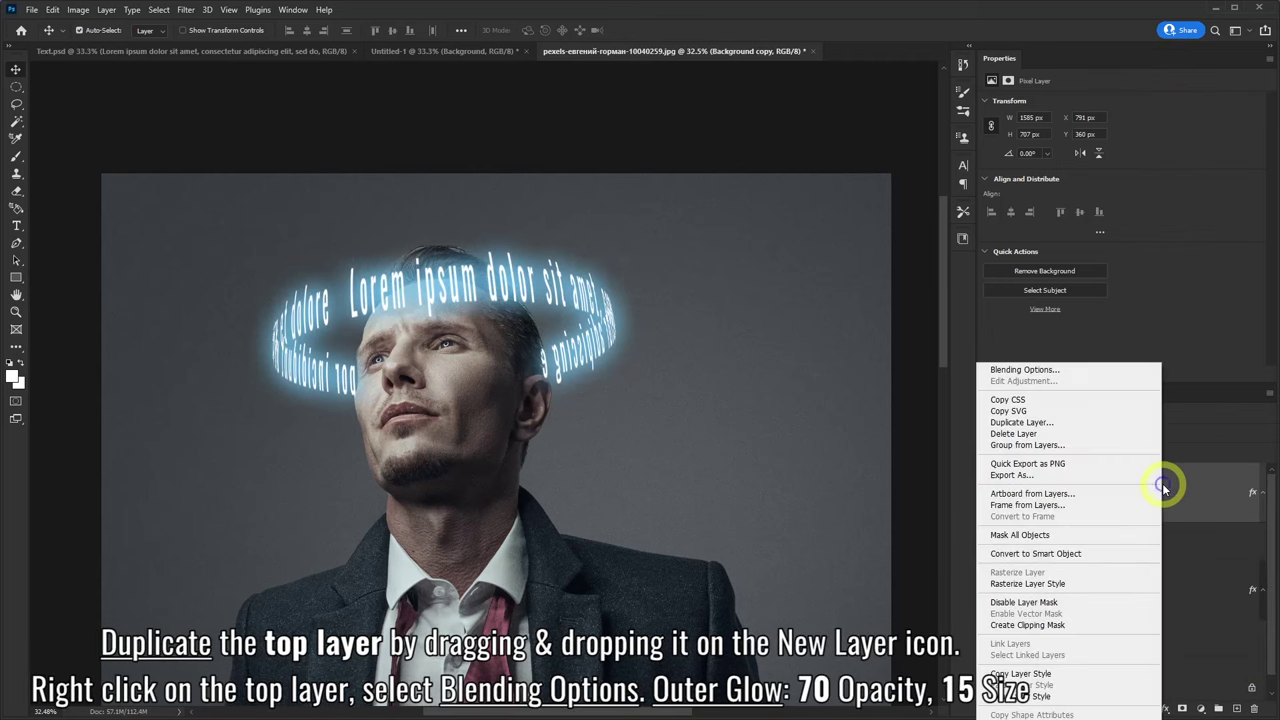
{"action": "left_click", "coordinate": [1053, 372]}
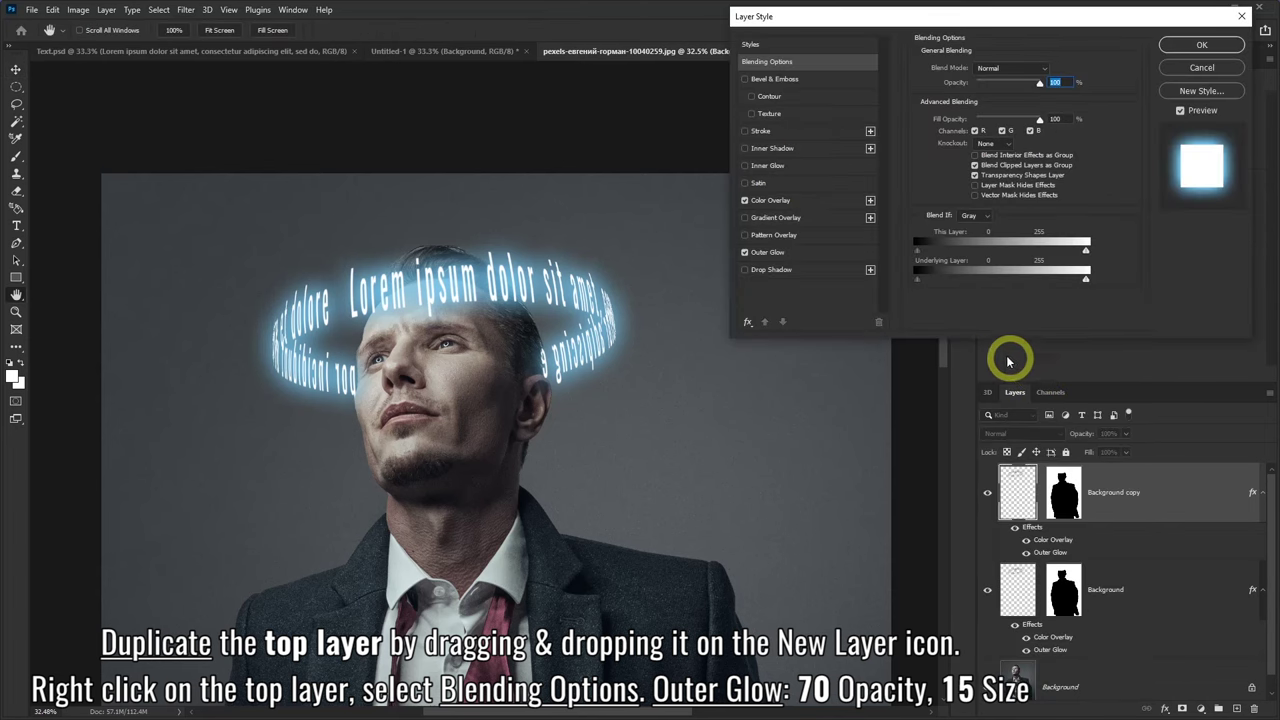
{"action": "left_click", "coordinate": [770, 252]}
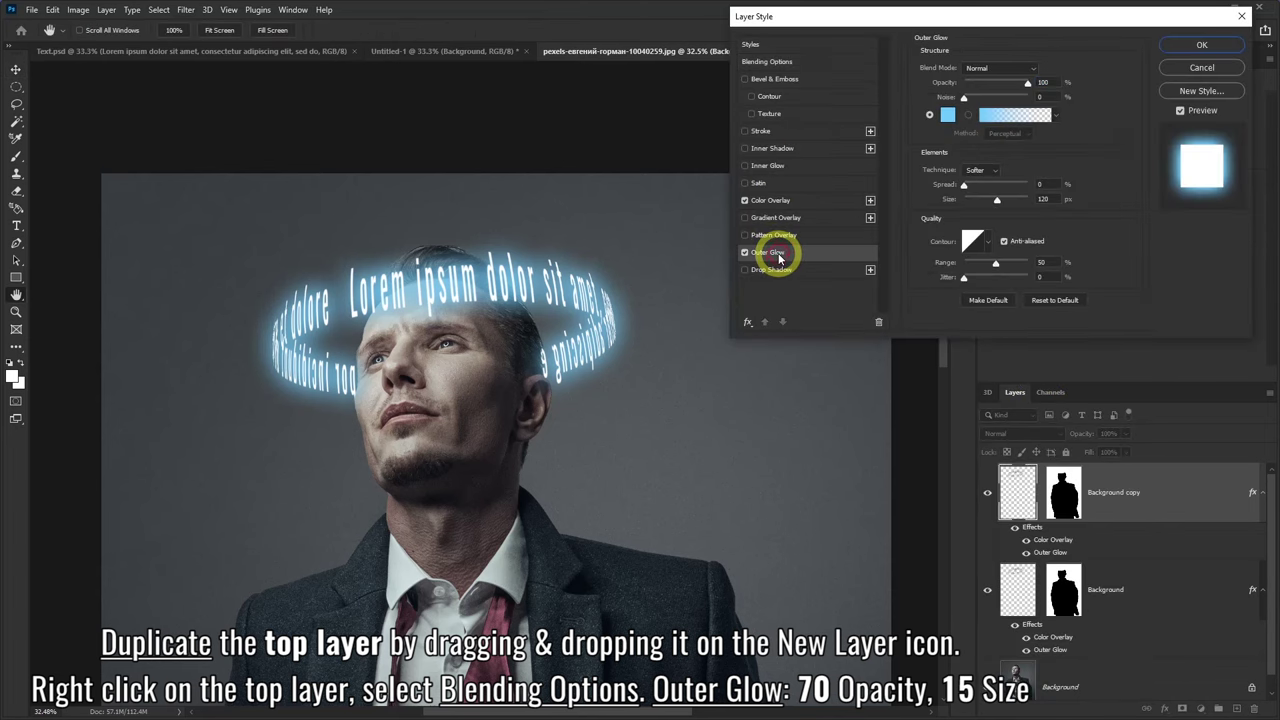
{"action": "double_click", "coordinate": [1042, 83]}
{"action": "type", "text": "70"}
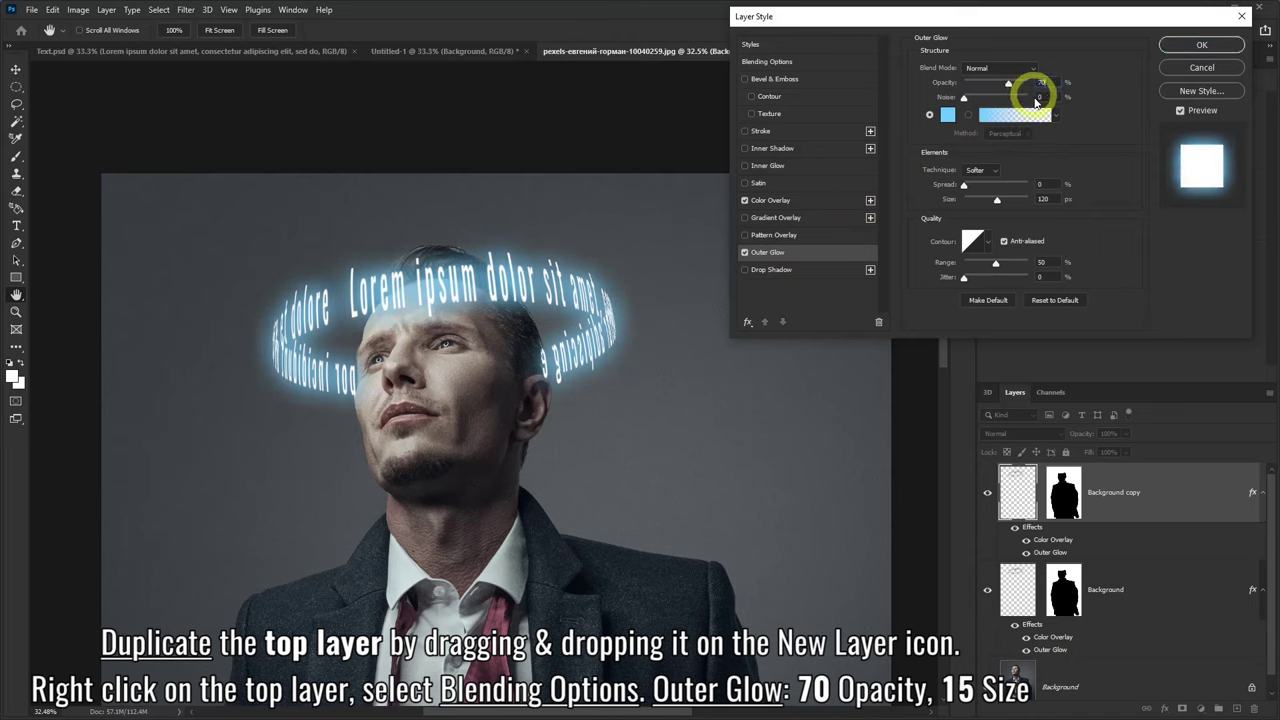
{"action": "left_click", "coordinate": [1050, 201]}
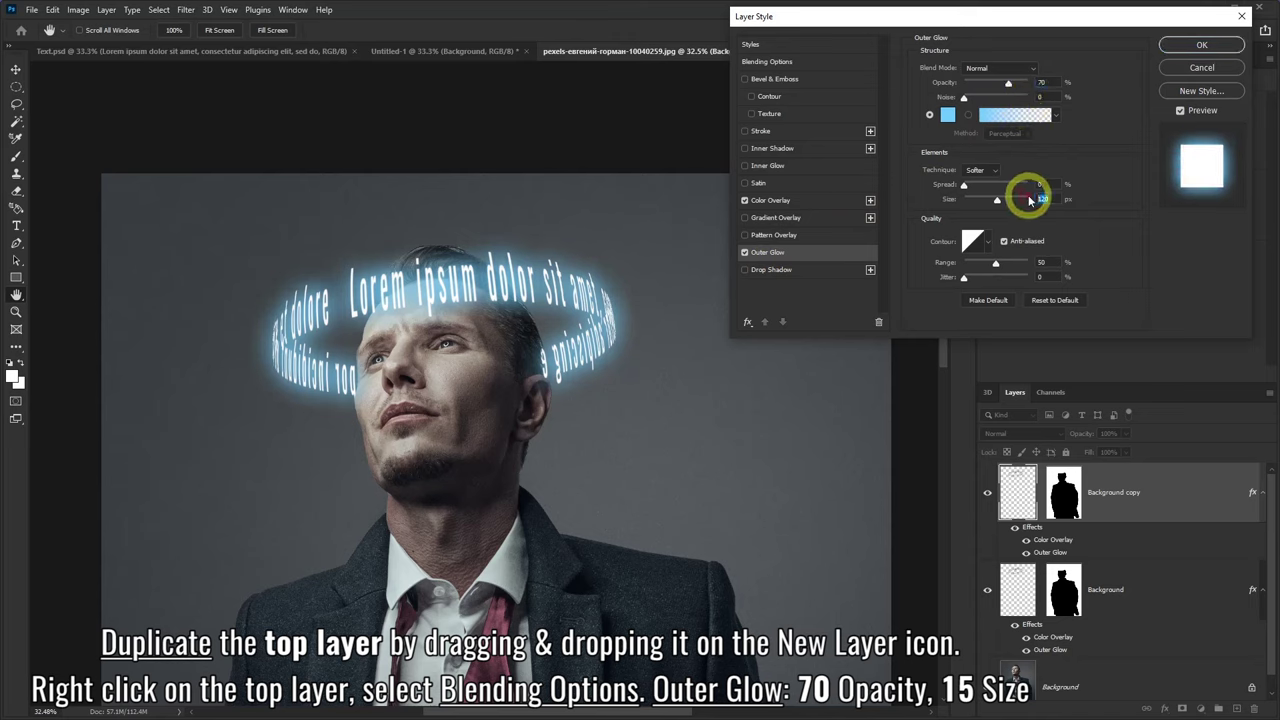
{"action": "type", "text": "15"}
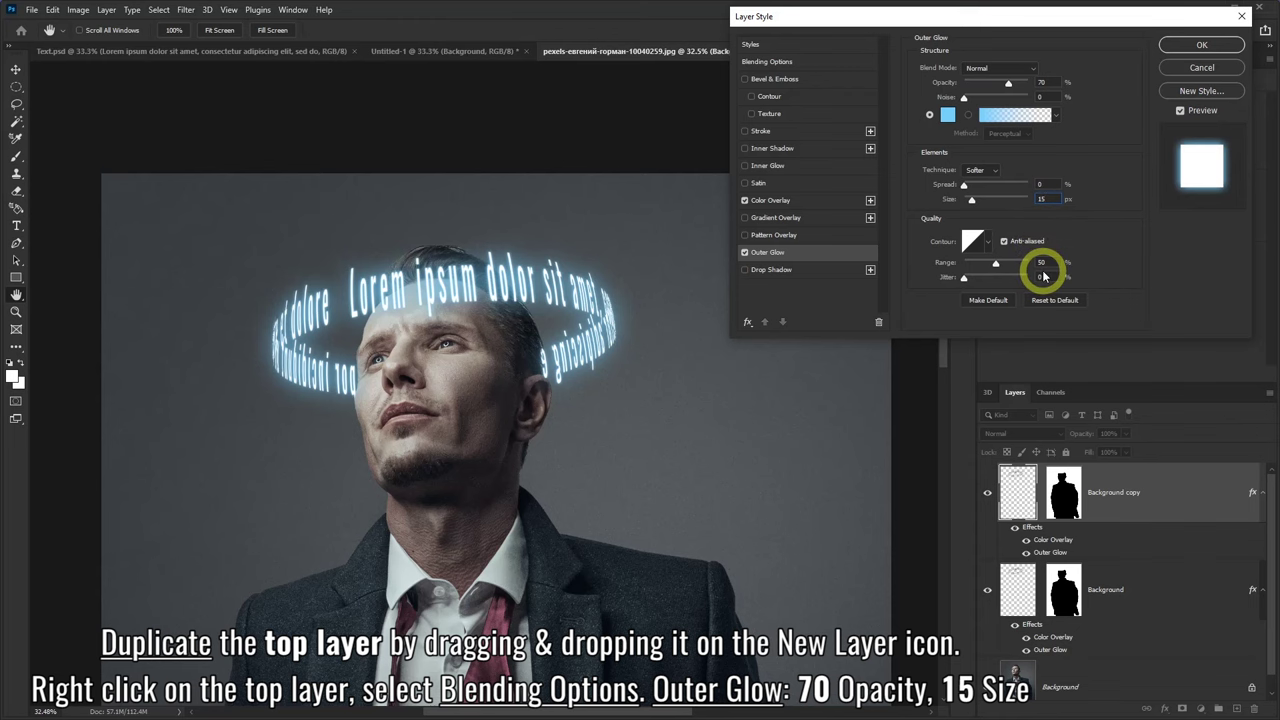
{"action": "left_click", "coordinate": [1187, 47]}
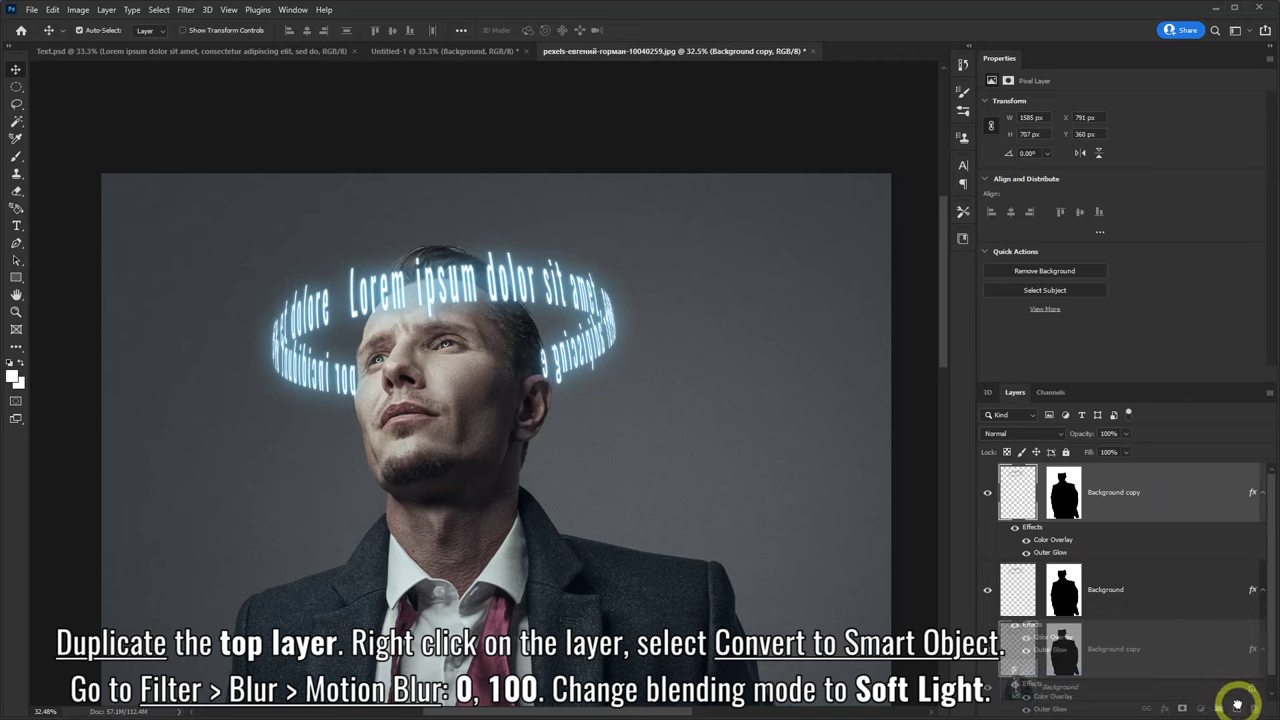
- Duplicate the top text layer as a smart object with Motion Blur, angle 0, distance 100
{"action": "left_click_drag", "start_coordinate": [1190, 497], "coordinate": [1237, 708]}
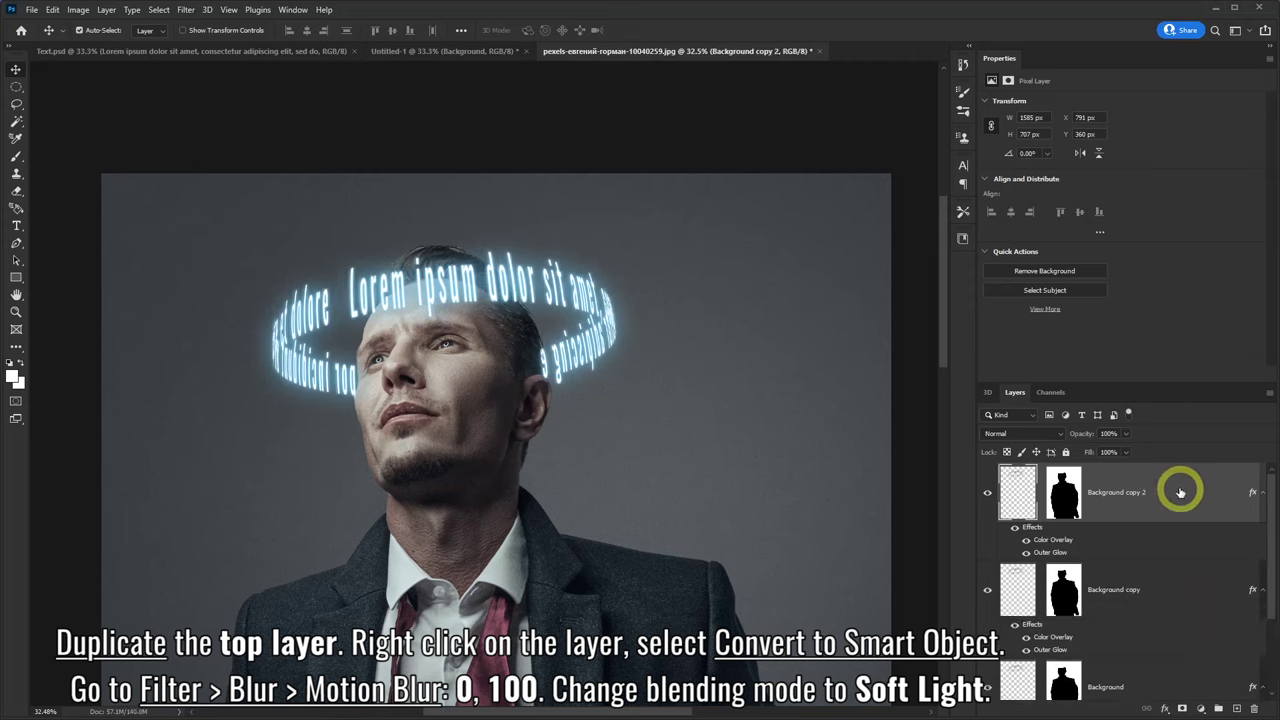
{"action": "right_click", "coordinate": [1176, 488]}
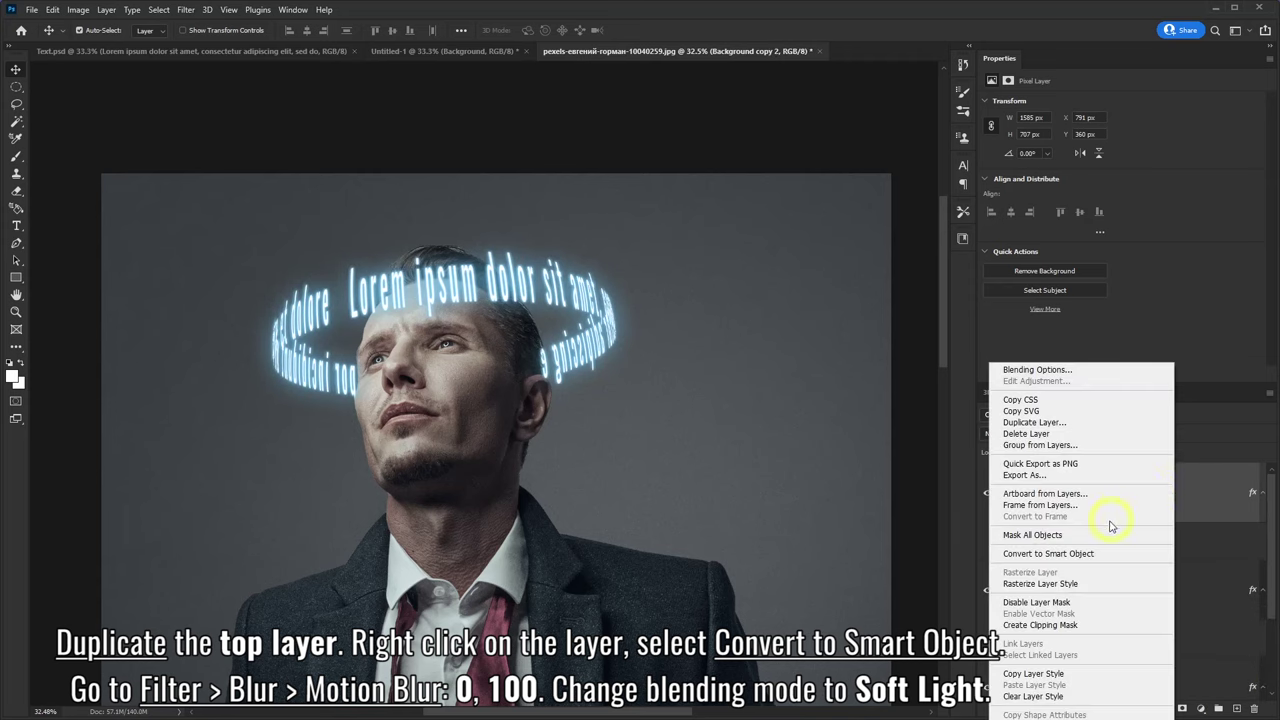
{"action": "left_click", "coordinate": [1048, 553]}
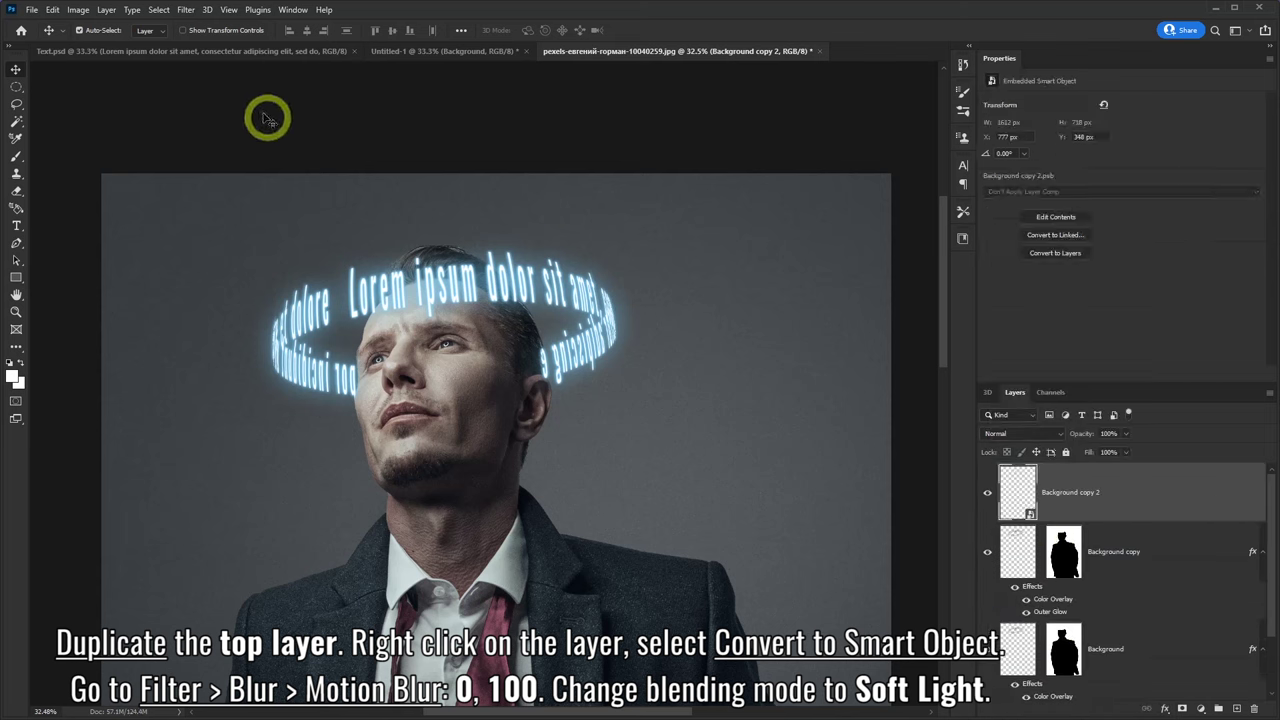
{"action": "left_click", "coordinate": [186, 9]}
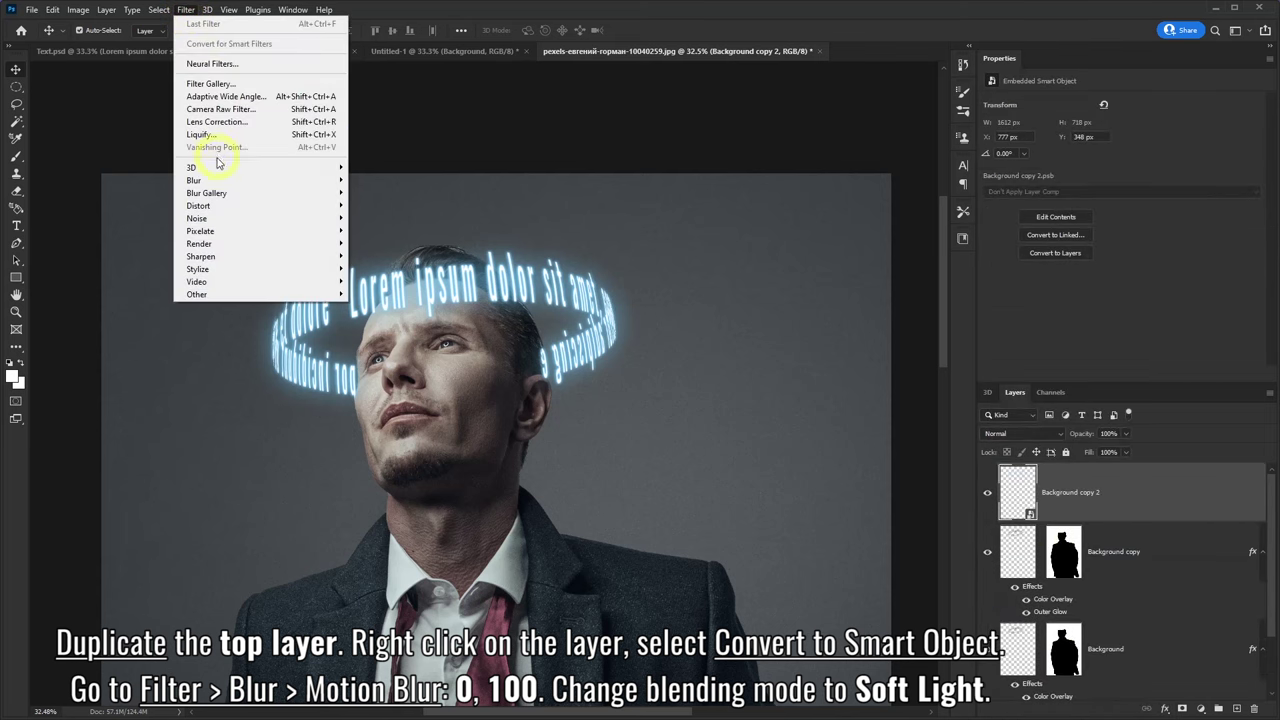
{"action": "mouse_move", "coordinate": [260, 180]}
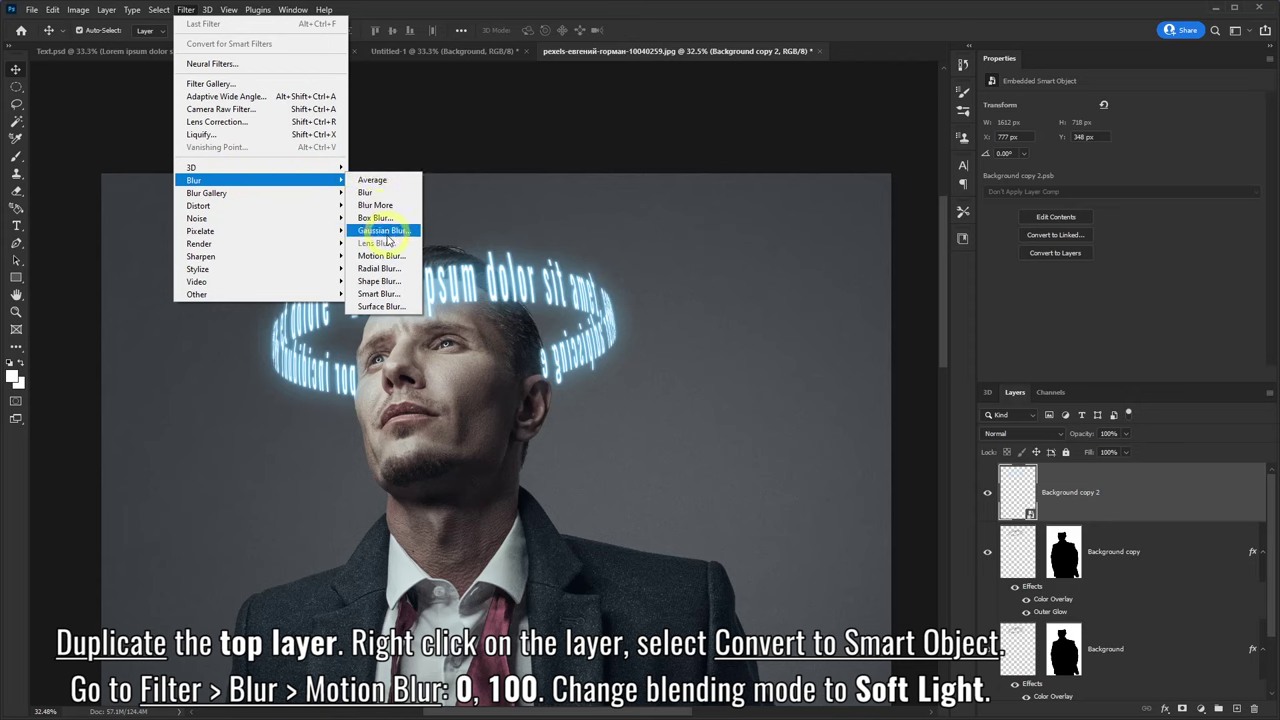
{"action": "left_click", "coordinate": [378, 256]}
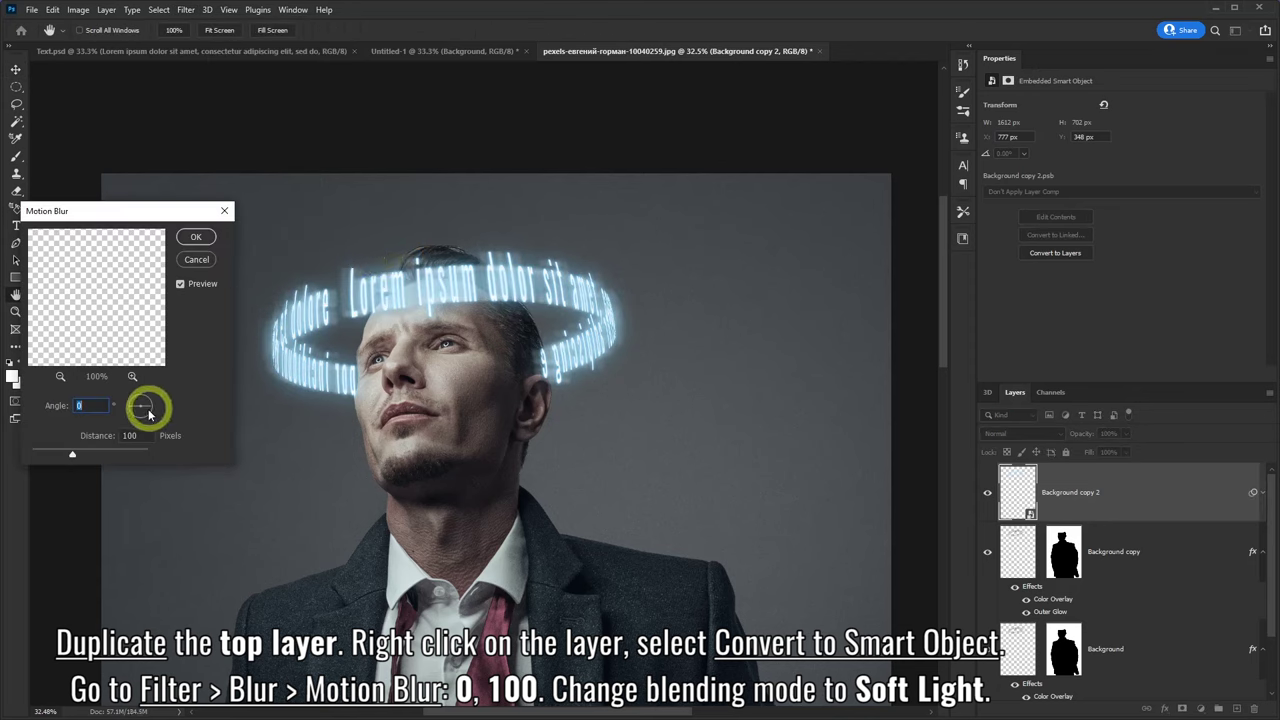
{"action": "left_click", "coordinate": [196, 238]}
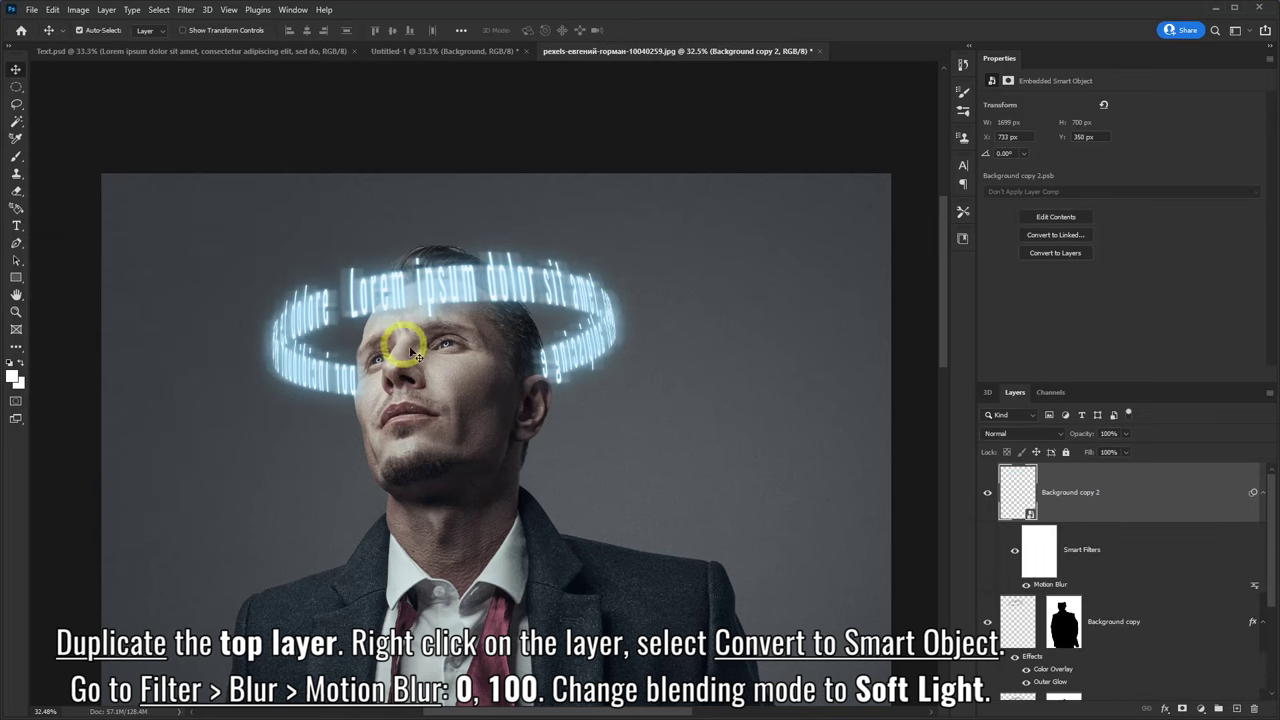
- Blend the blurred copy as Soft Light and compare the halo with and without it
{"action": "left_click", "coordinate": [1027, 436]}
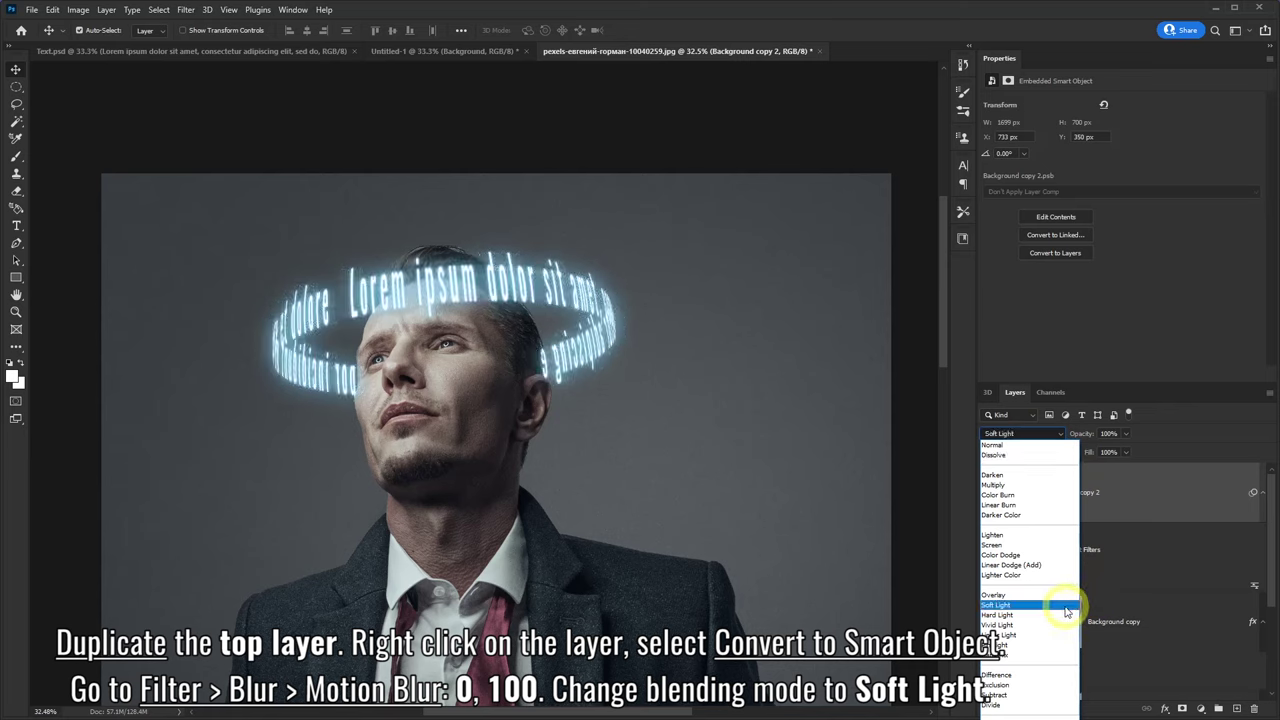
{"action": "left_click", "coordinate": [996, 605]}
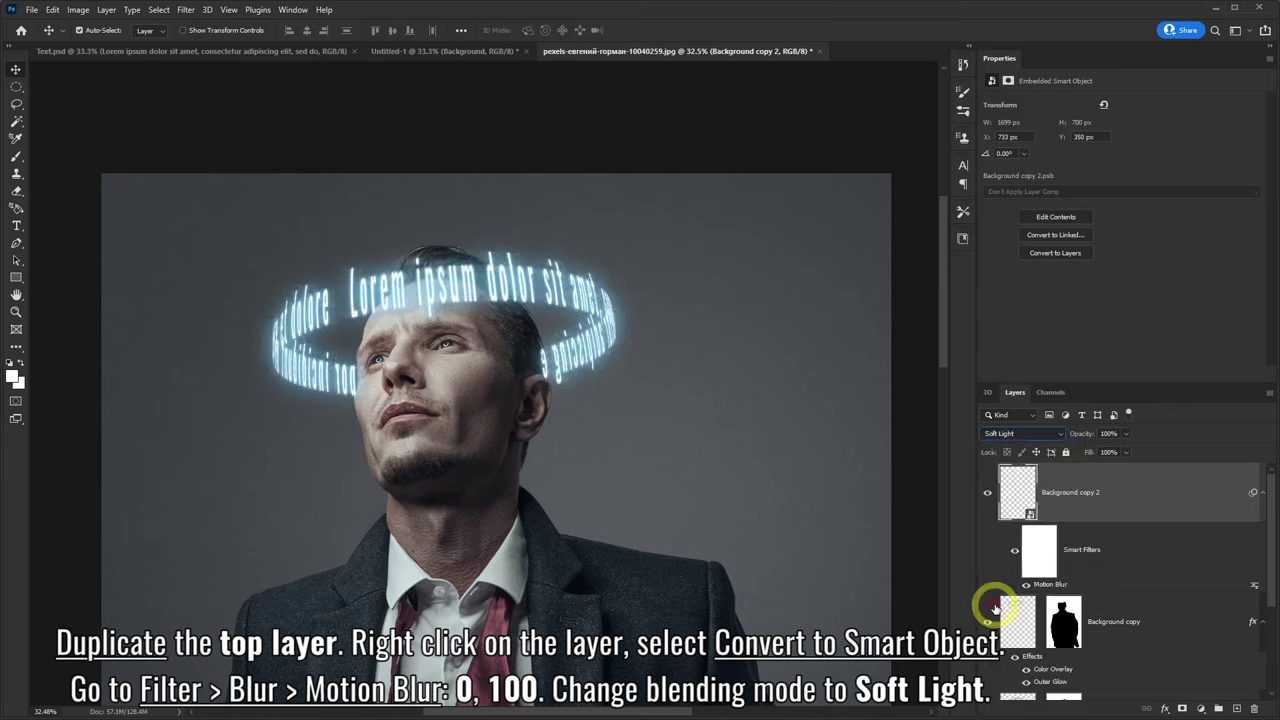
{"action": "left_click", "coordinate": [988, 494]}
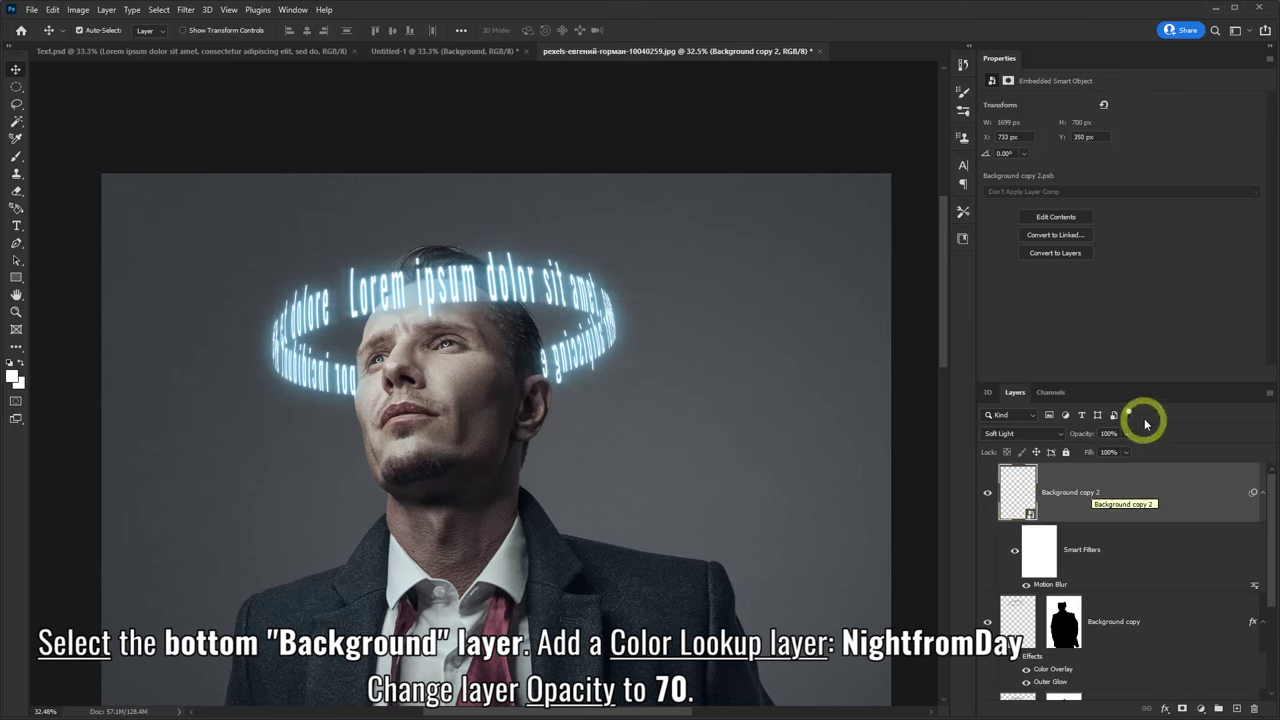
- Add a NightFromDay.CUBE Color Lookup above the bottom Background layer at 70% opacity
{"action": "left_click_drag", "start_coordinate": [1168, 384], "coordinate": [1175, 304]}
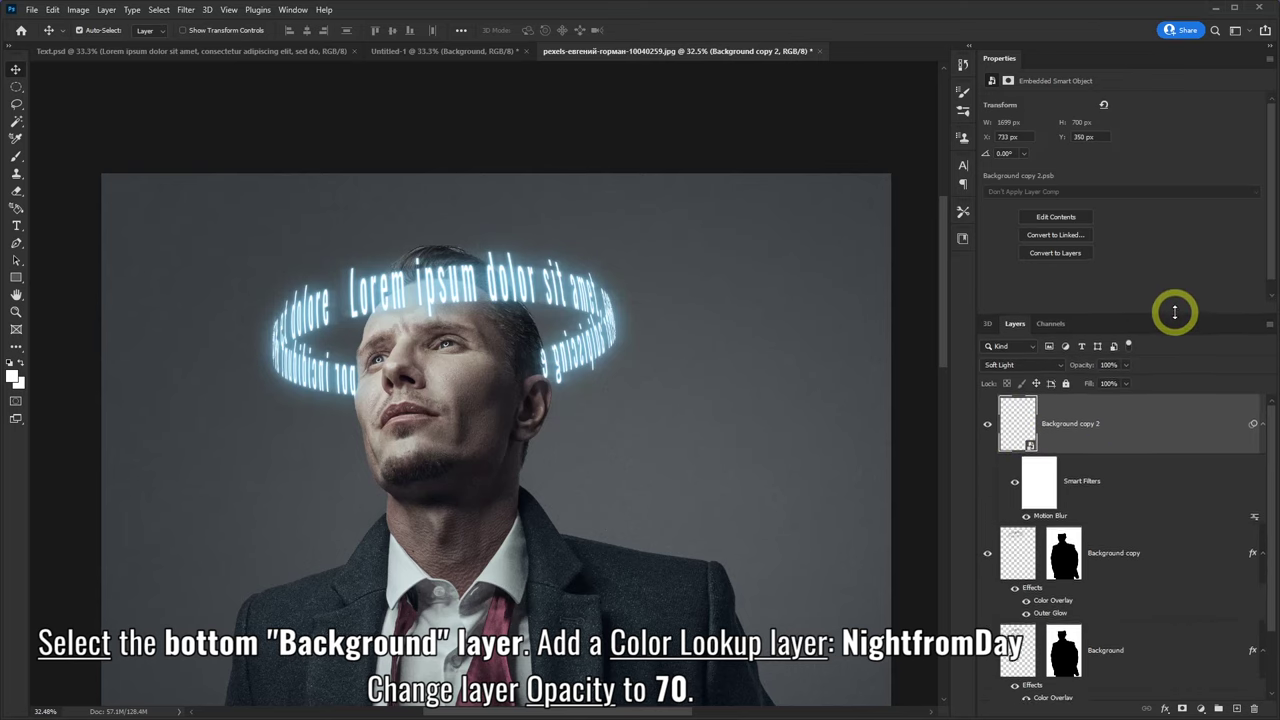
{"action": "left_click_drag", "start_coordinate": [1275, 427], "coordinate": [1277, 510]}
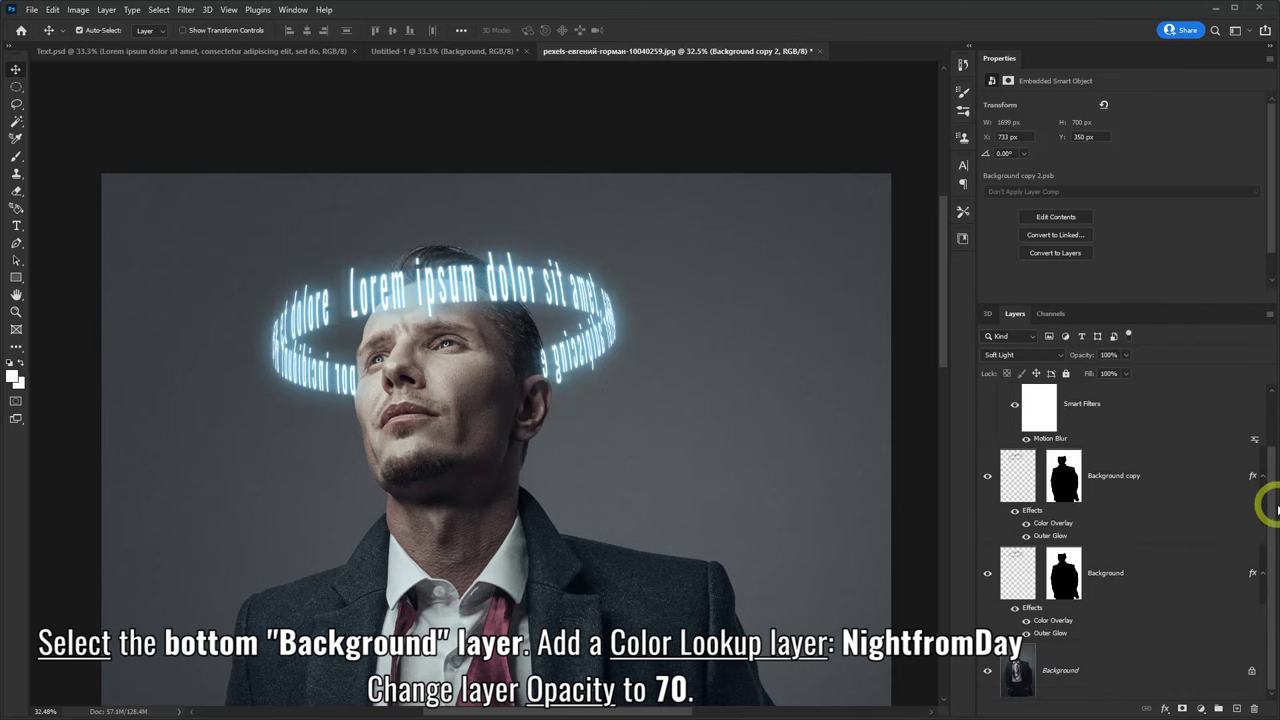
{"action": "left_click", "coordinate": [1096, 673]}
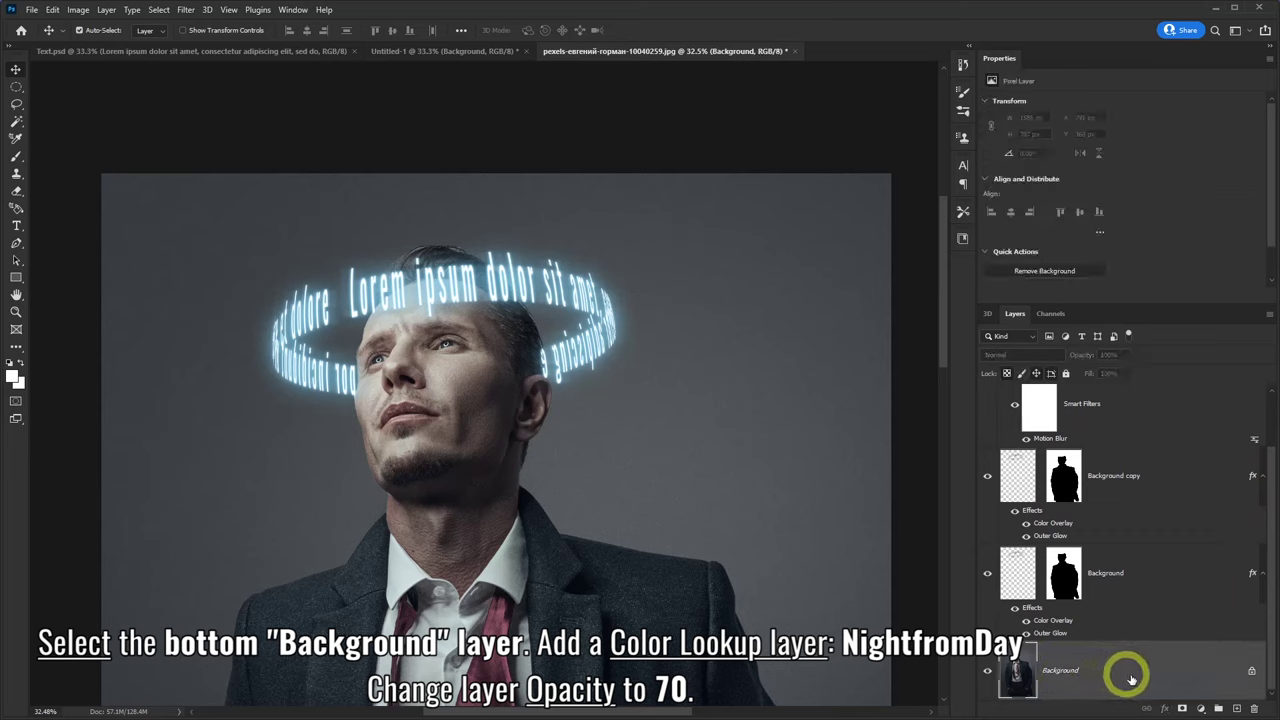
{"action": "left_click", "coordinate": [1202, 710]}
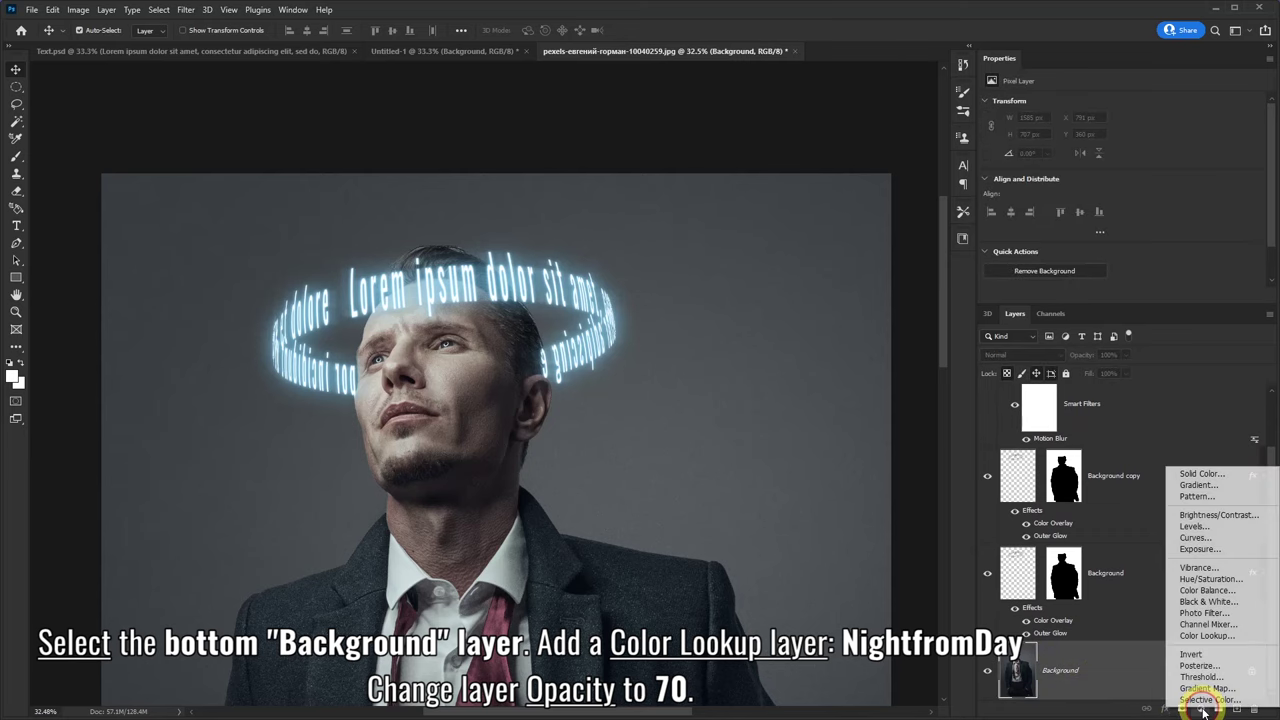
{"action": "left_click", "coordinate": [1198, 636]}
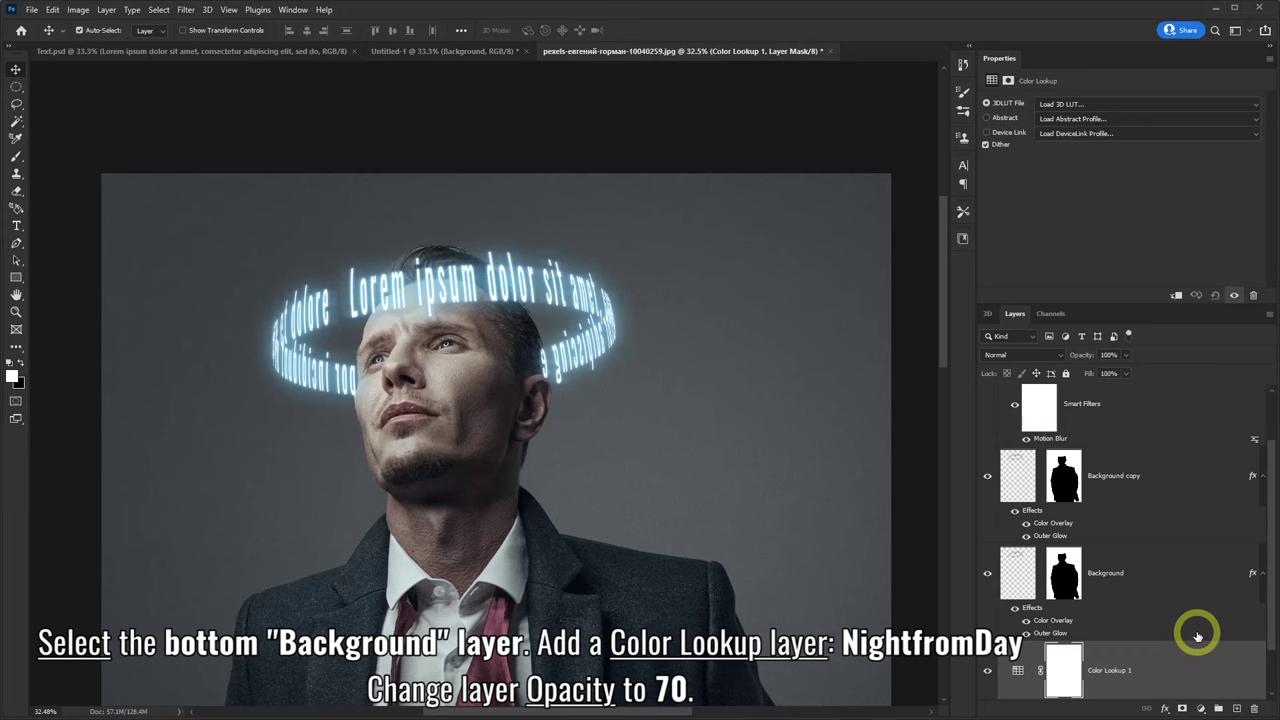
{"action": "left_click", "coordinate": [1082, 107]}
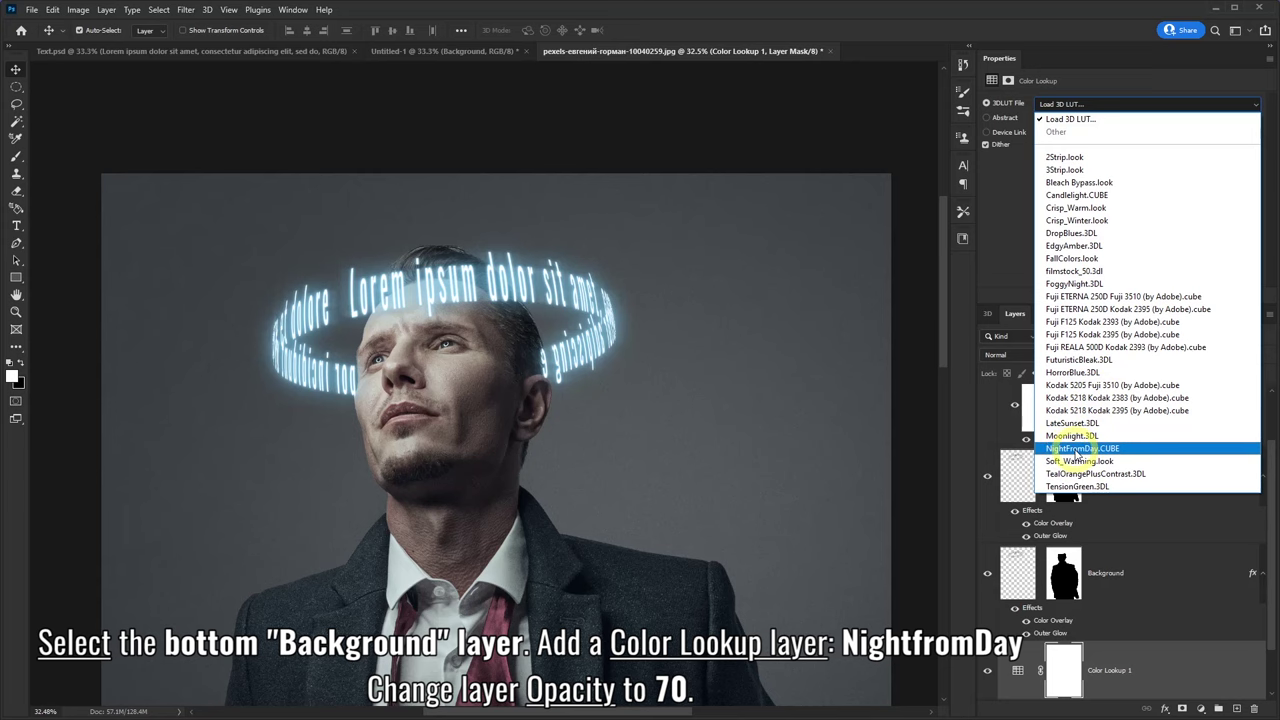
{"action": "left_click", "coordinate": [1077, 449]}
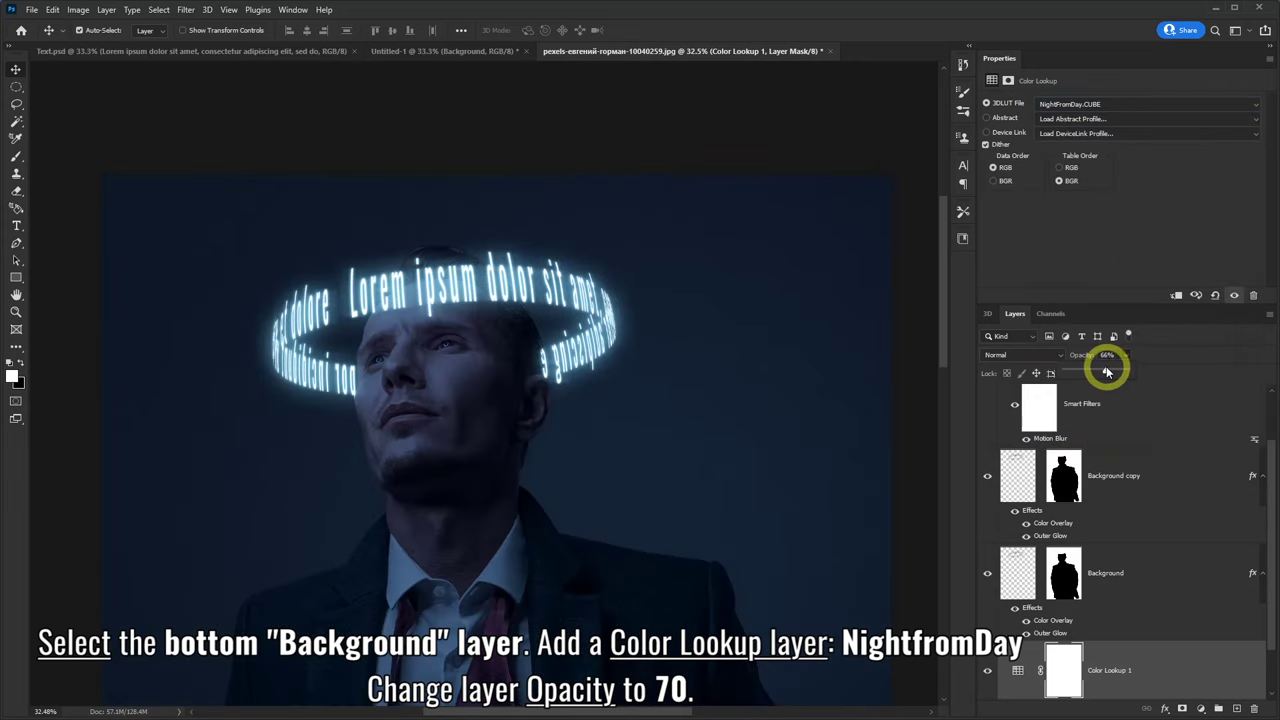
{"action": "left_click_drag", "start_coordinate": [1106, 372], "coordinate": [1108, 372]}
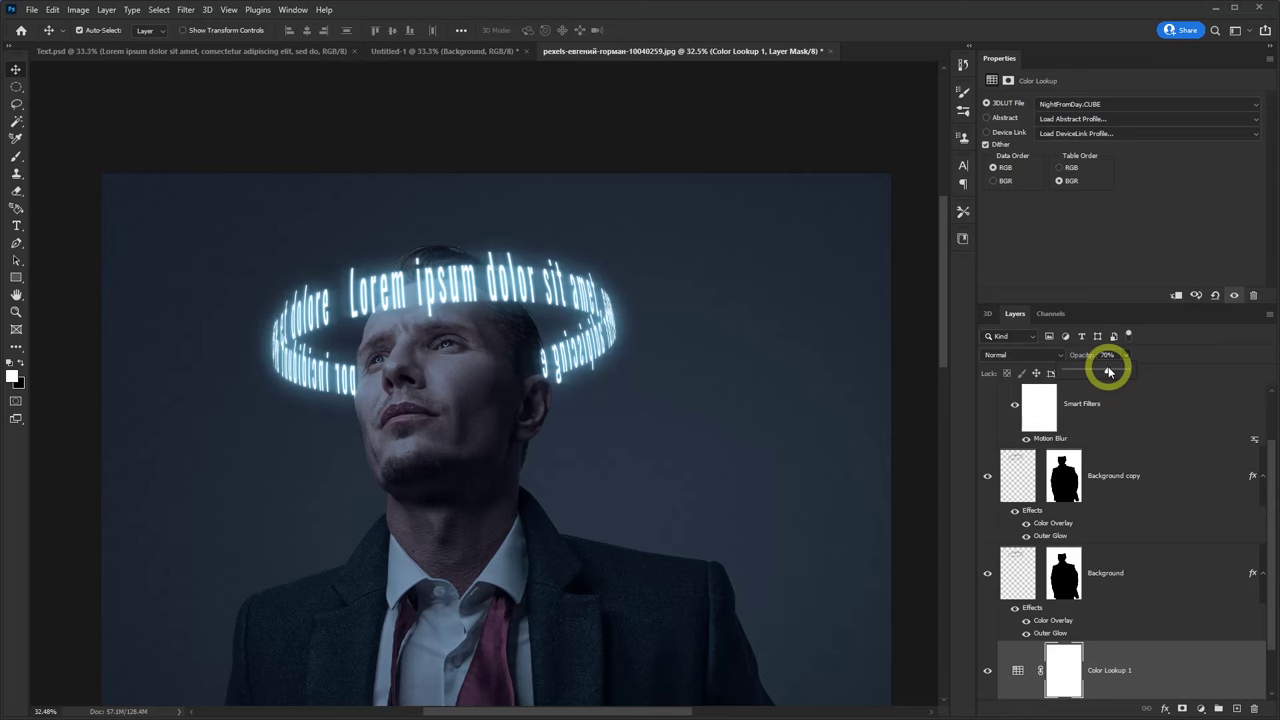
{"action": "left_click", "coordinate": [1201, 708]}
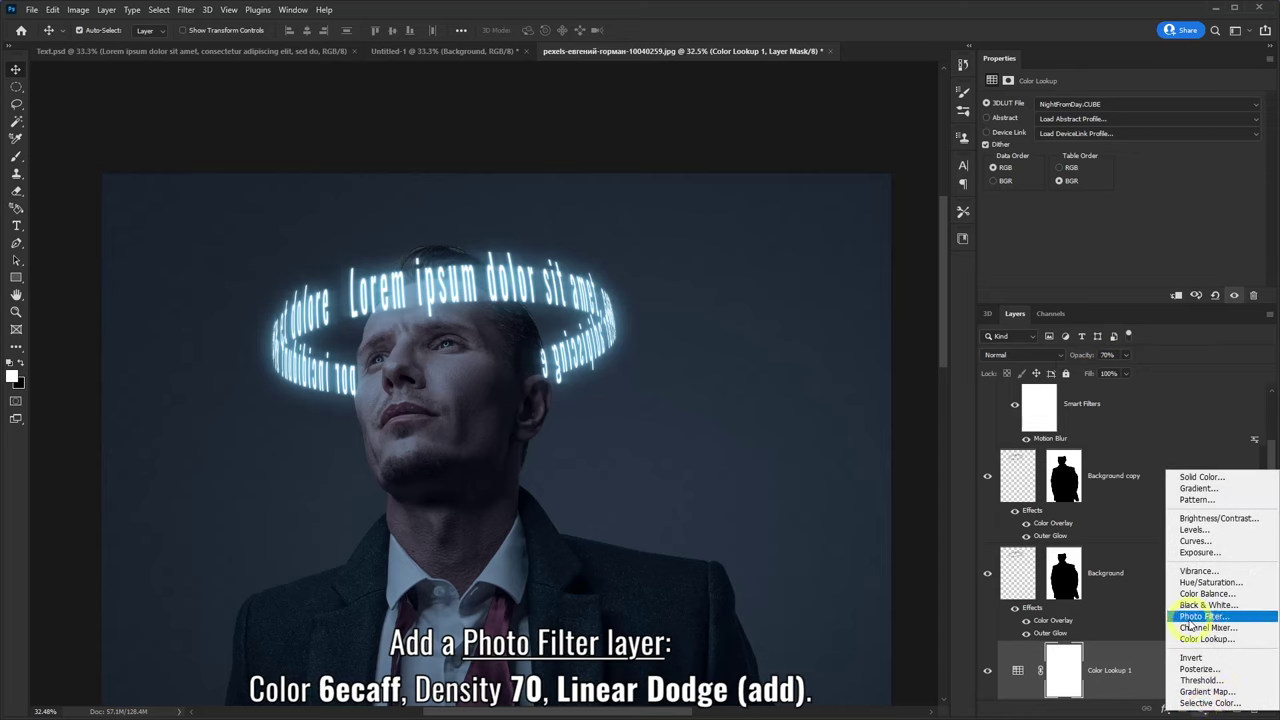
- Add a Photo Filter in colour 6ecaff at density 70, blended as Linear Dodge (Add)
{"action": "left_click", "coordinate": [1205, 617]}
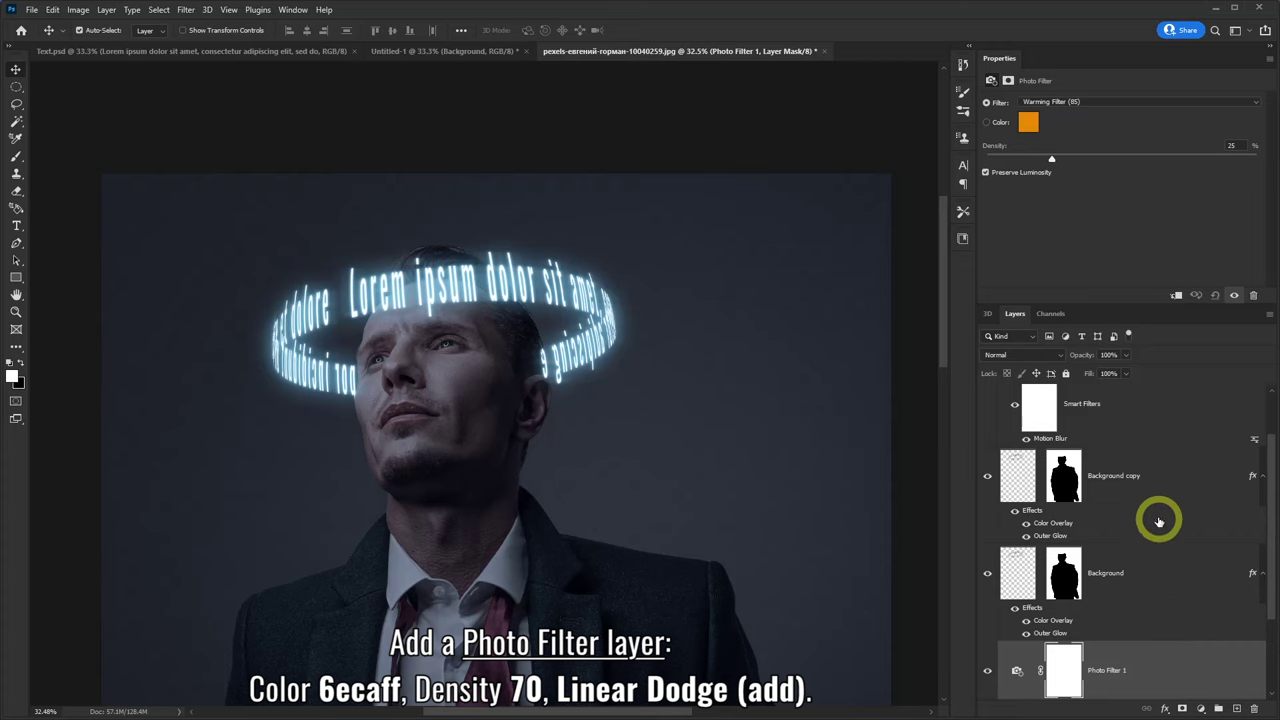
{"action": "left_click", "coordinate": [1028, 126]}
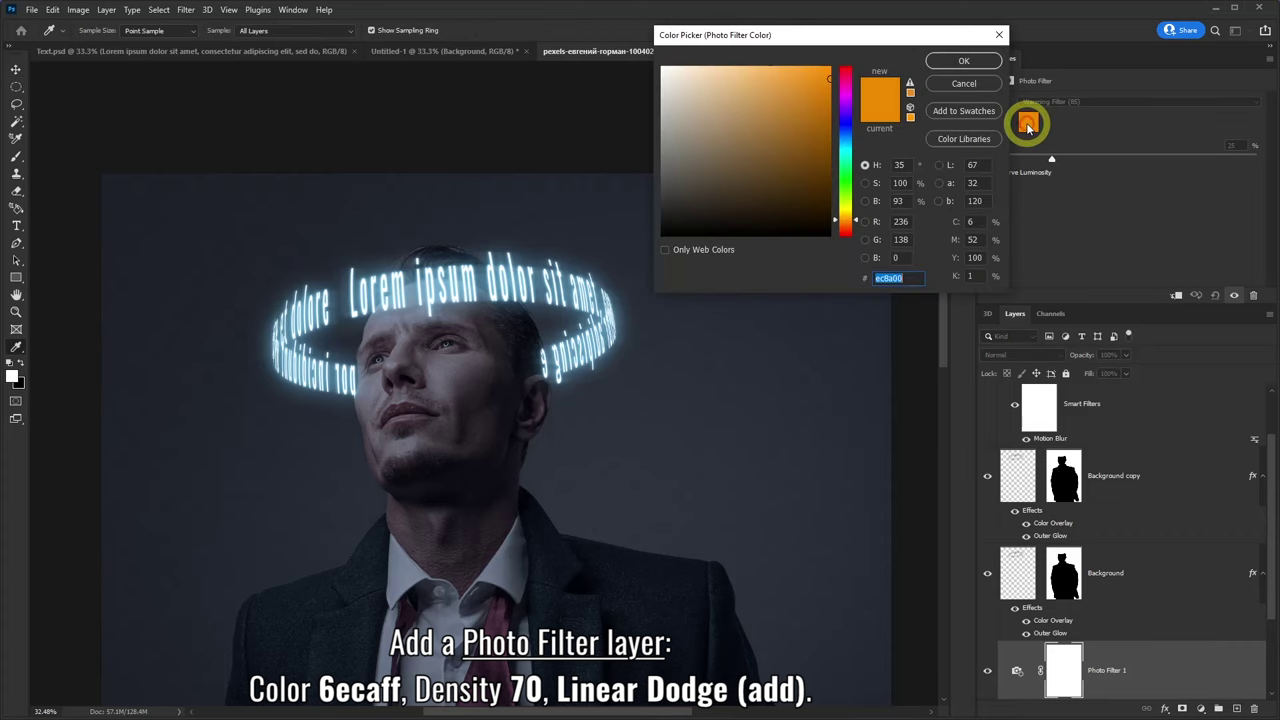
{"action": "left_click", "coordinate": [906, 278]}
{"action": "type", "text": "6e"}
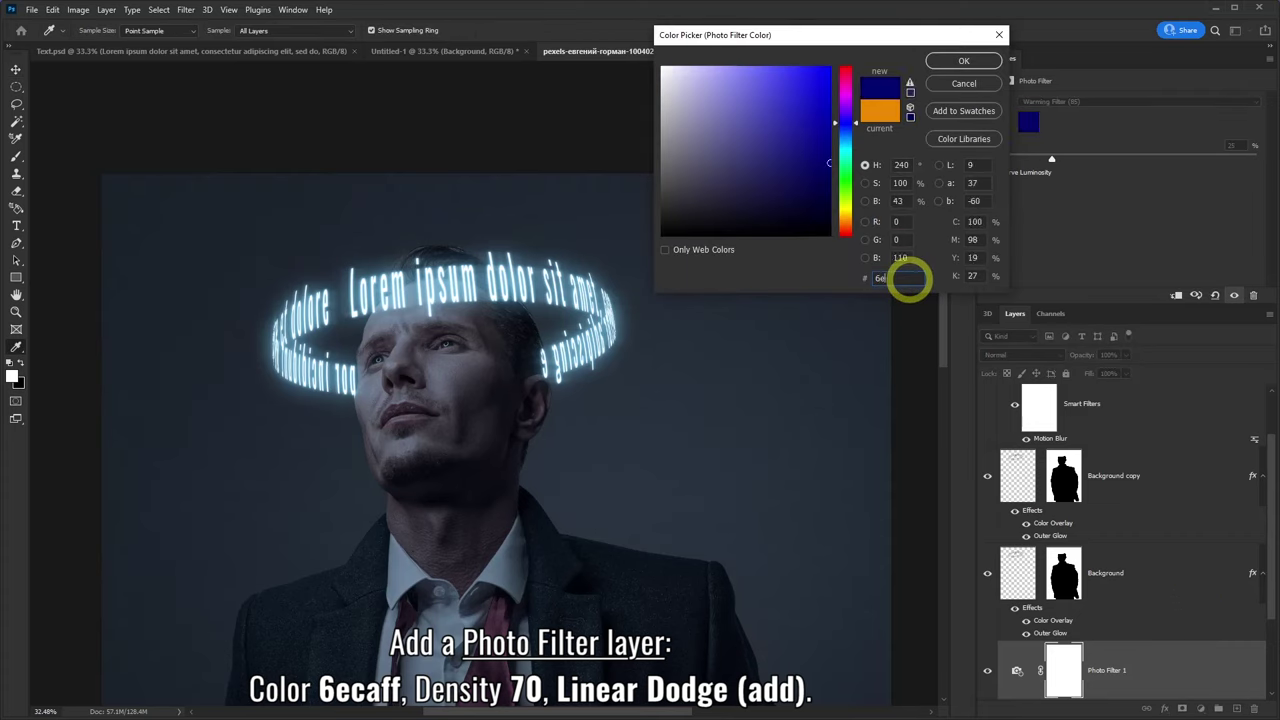
{"action": "type", "text": "ca"}
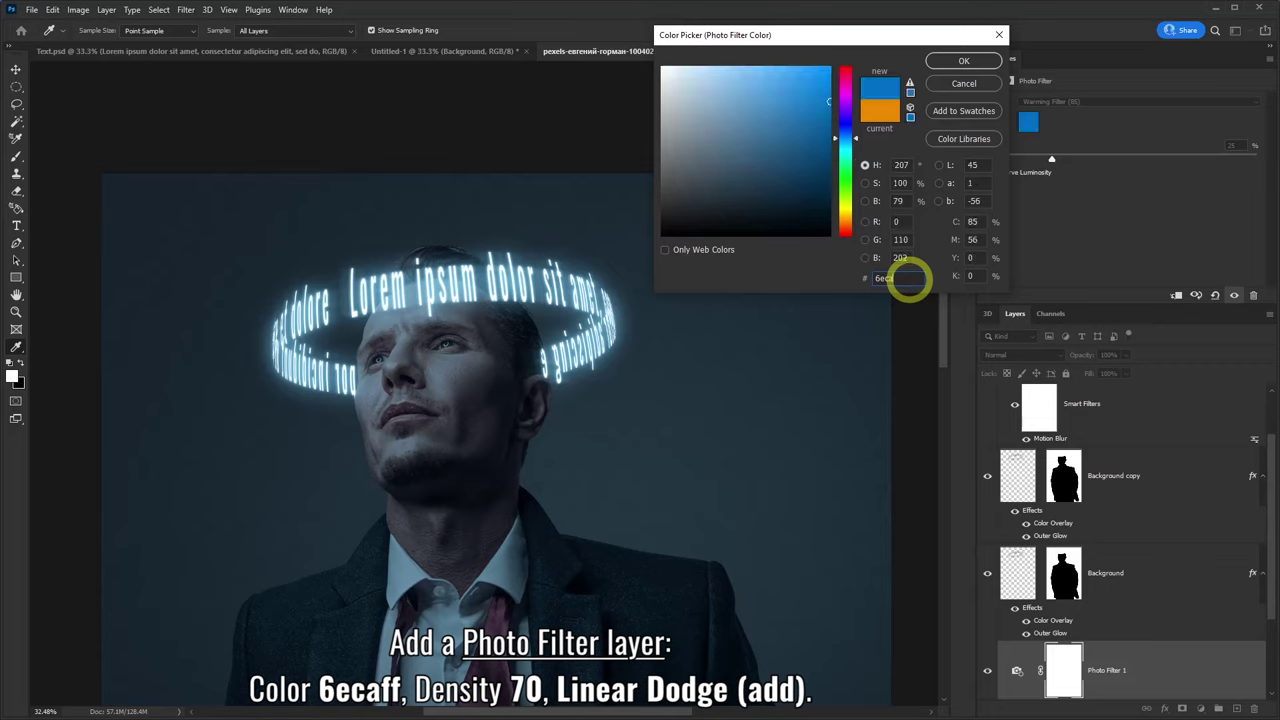
{"action": "type", "text": "ff"}
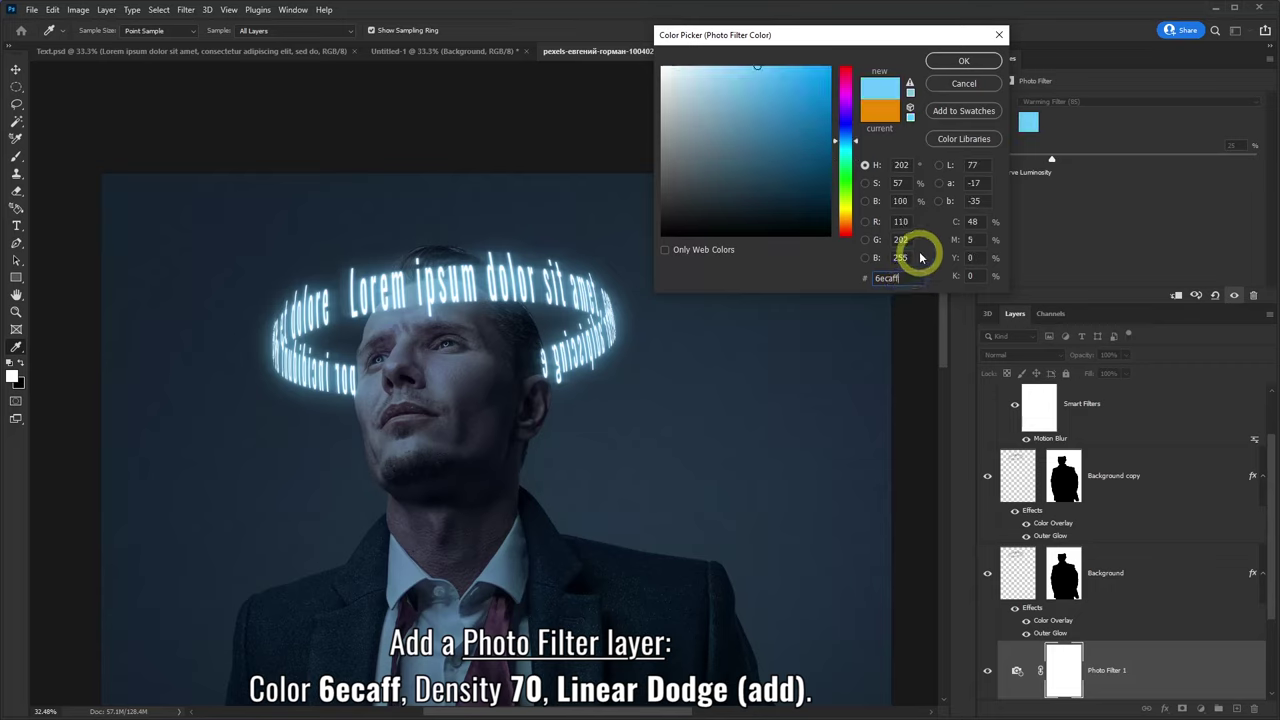
{"action": "left_click", "coordinate": [948, 64]}
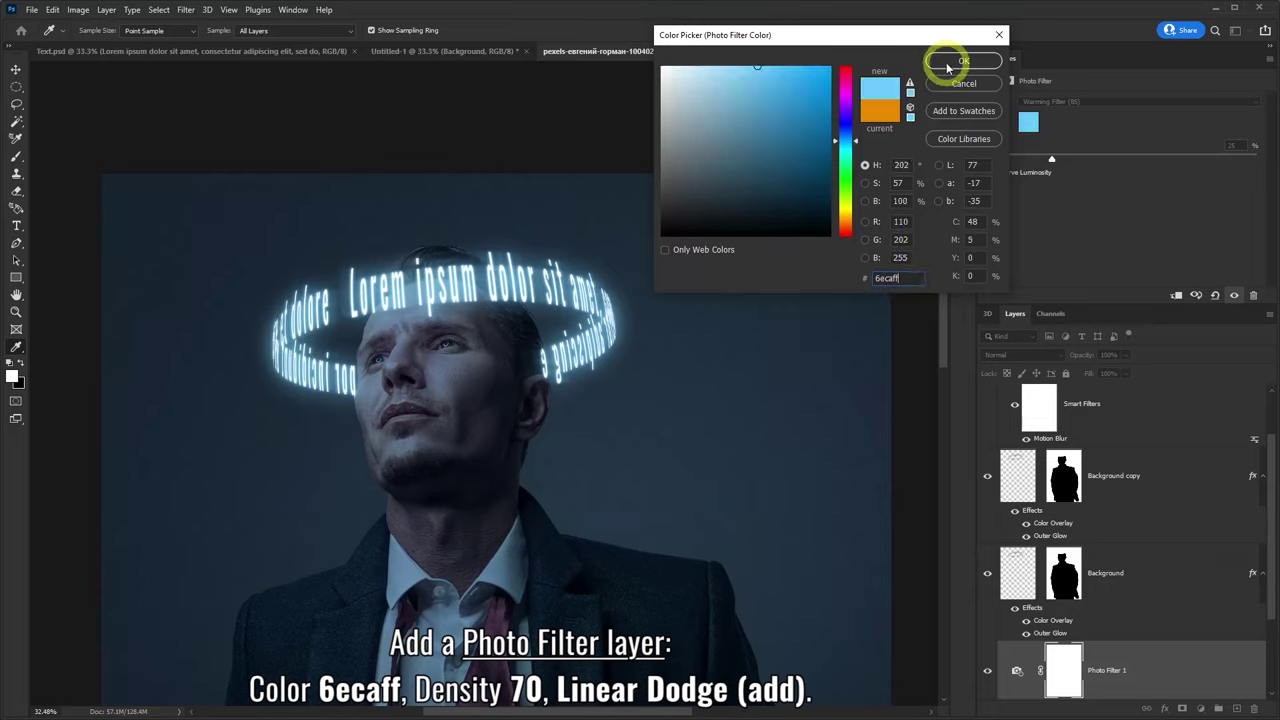
{"action": "left_click", "coordinate": [948, 64]}
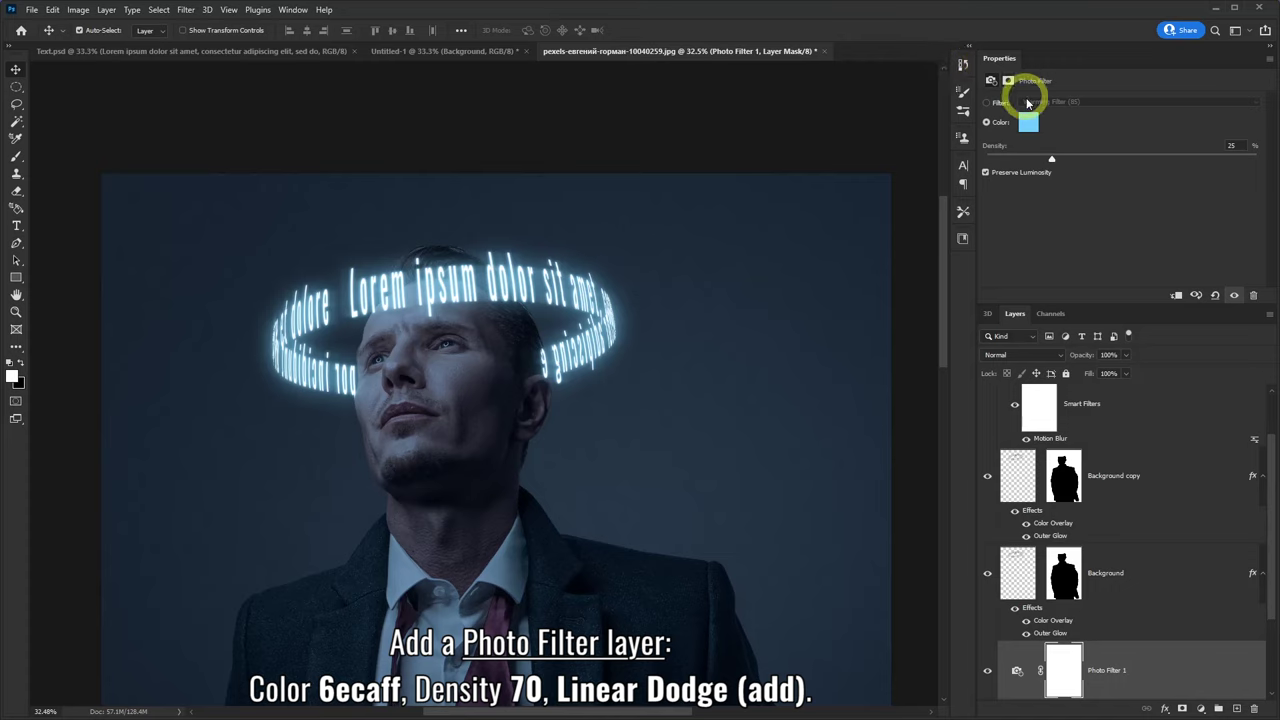
{"action": "left_click_drag", "start_coordinate": [1054, 163], "coordinate": [1178, 165]}
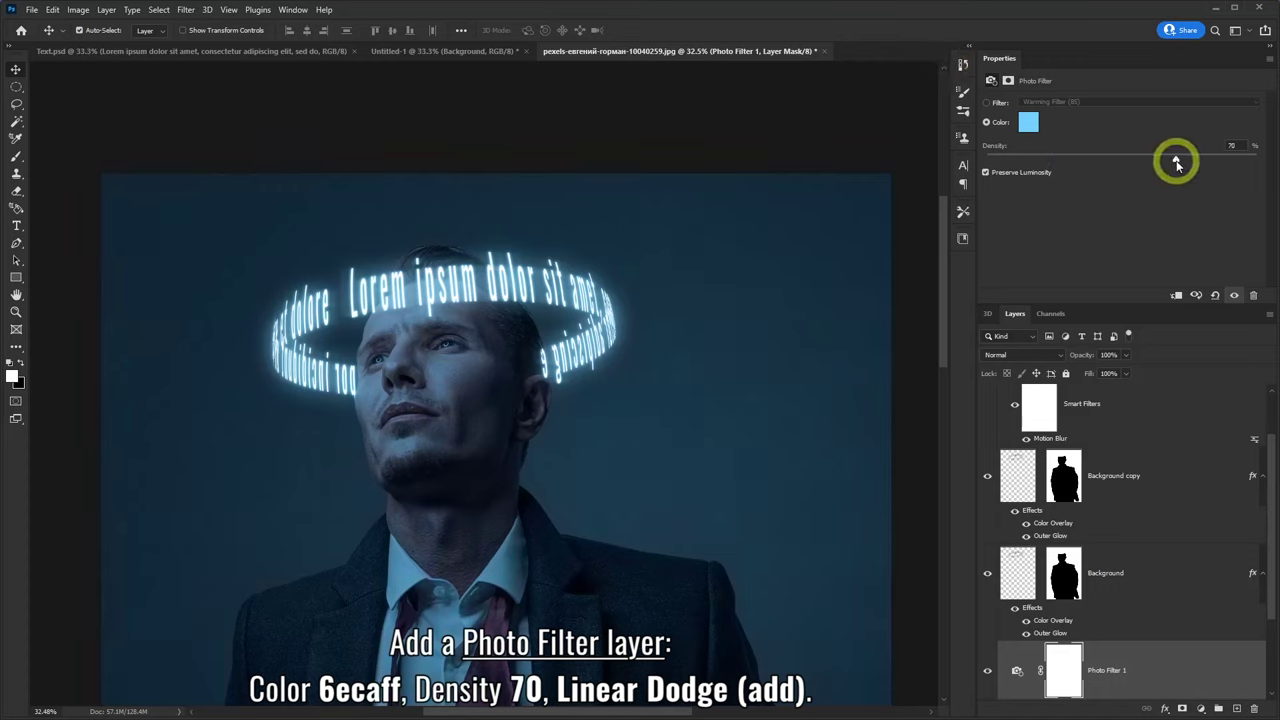
{"action": "left_click", "coordinate": [1059, 356]}
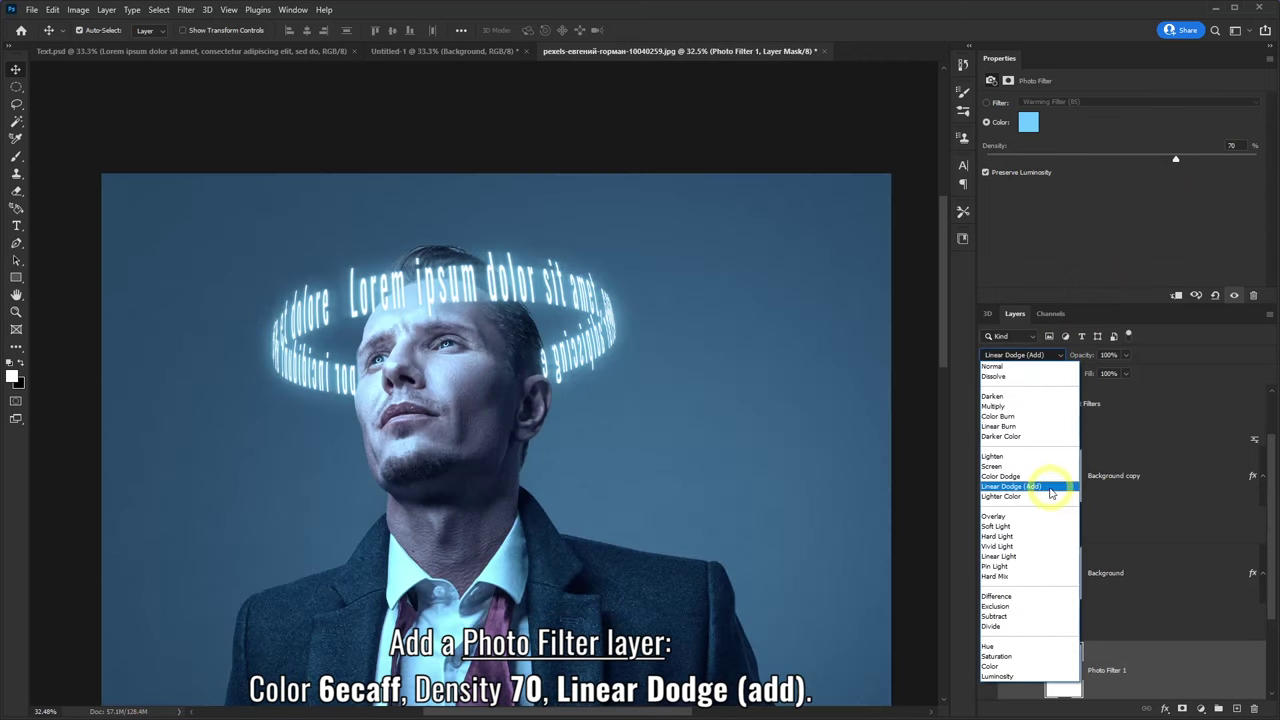
{"action": "left_click", "coordinate": [1011, 487]}
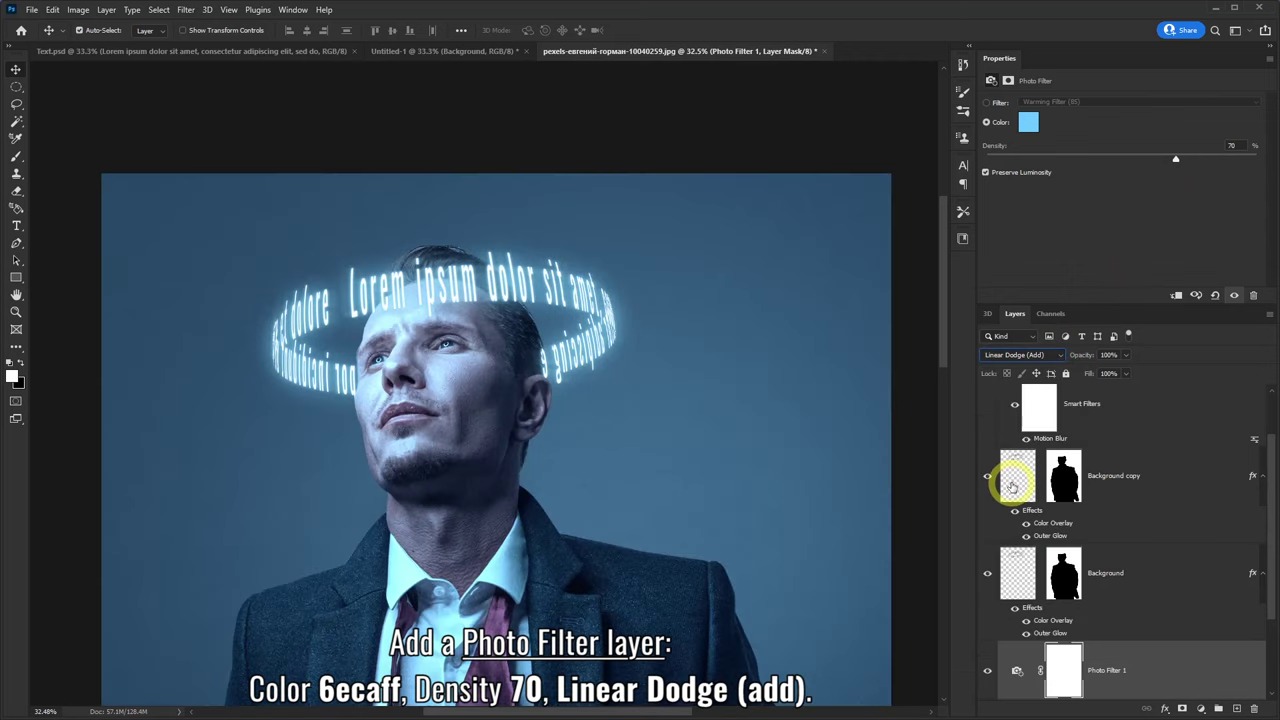
- Invert the Photo Filter 1 mask so the filter is hidden everywhere
{"action": "left_click", "coordinate": [1063, 670]}
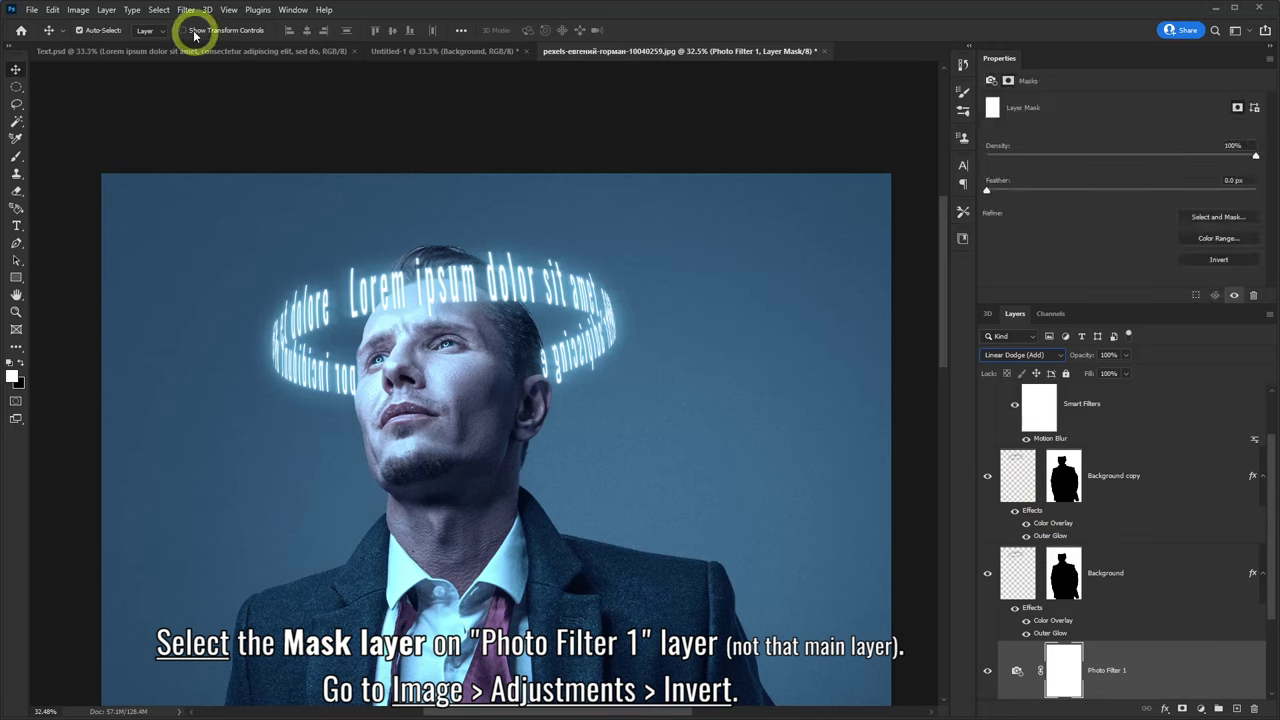
{"action": "left_click", "coordinate": [77, 10]}
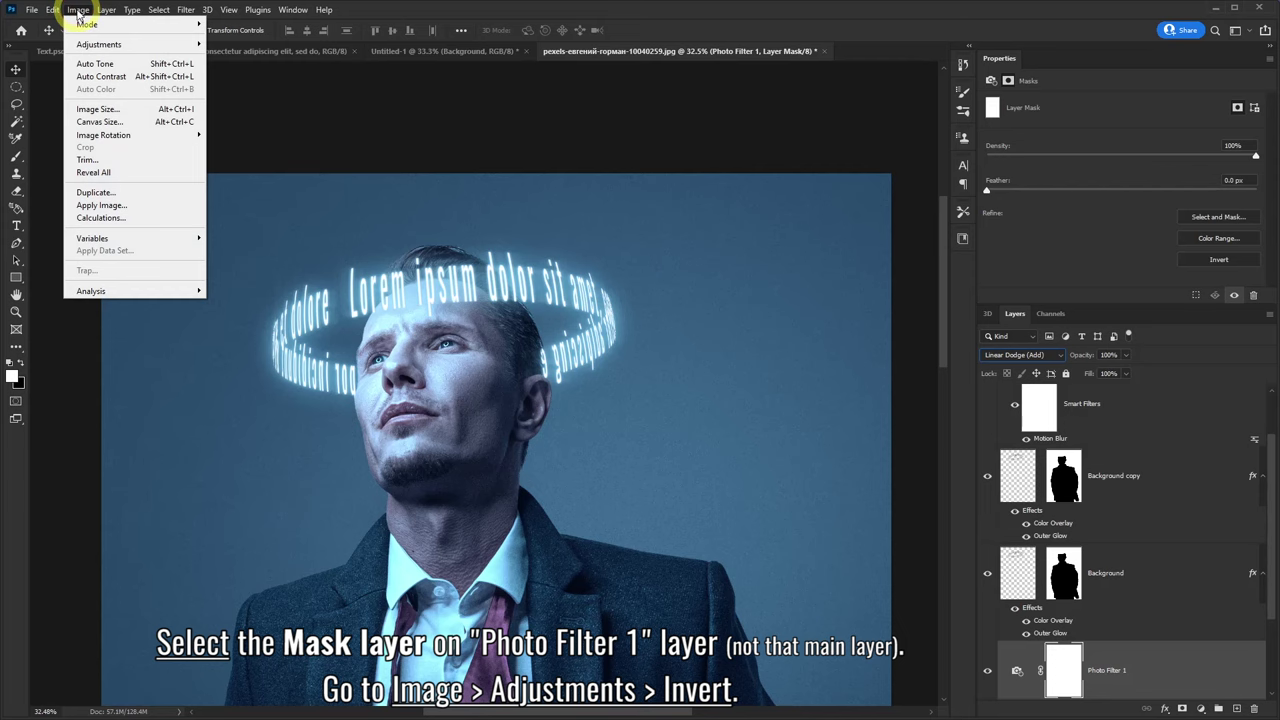
{"action": "mouse_move", "coordinate": [99, 44]}
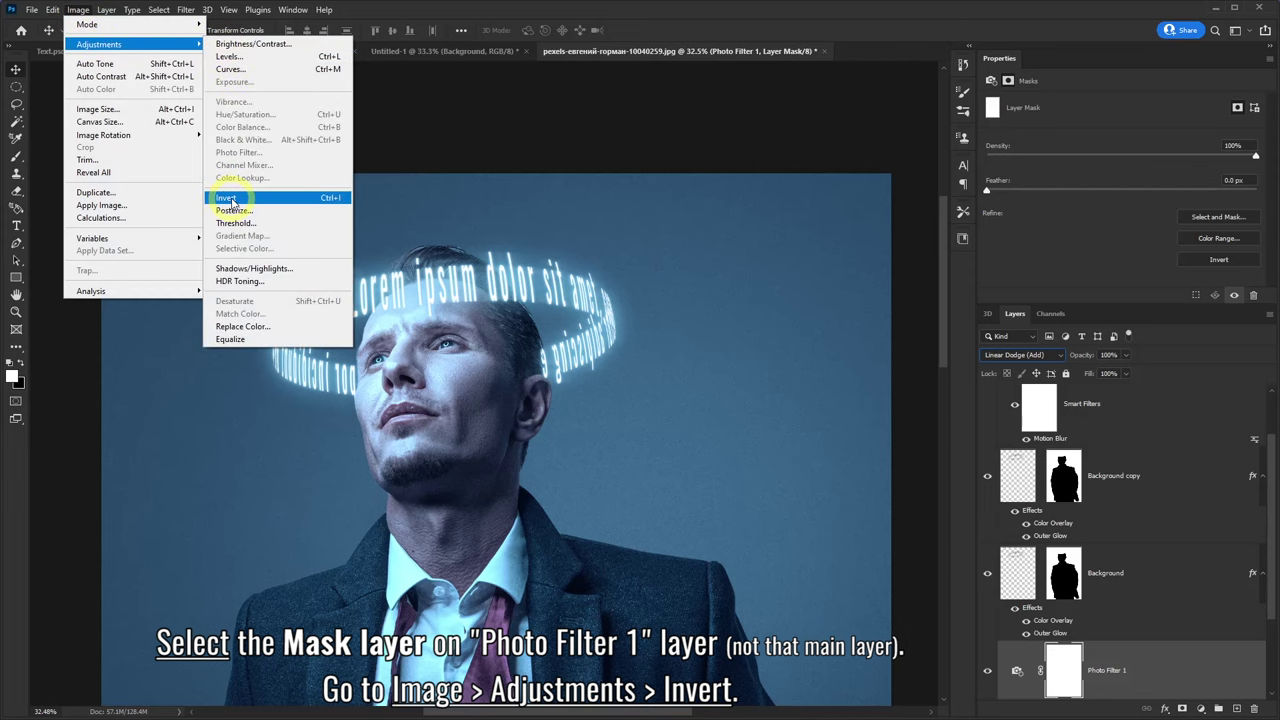
{"action": "left_click", "coordinate": [226, 198]}
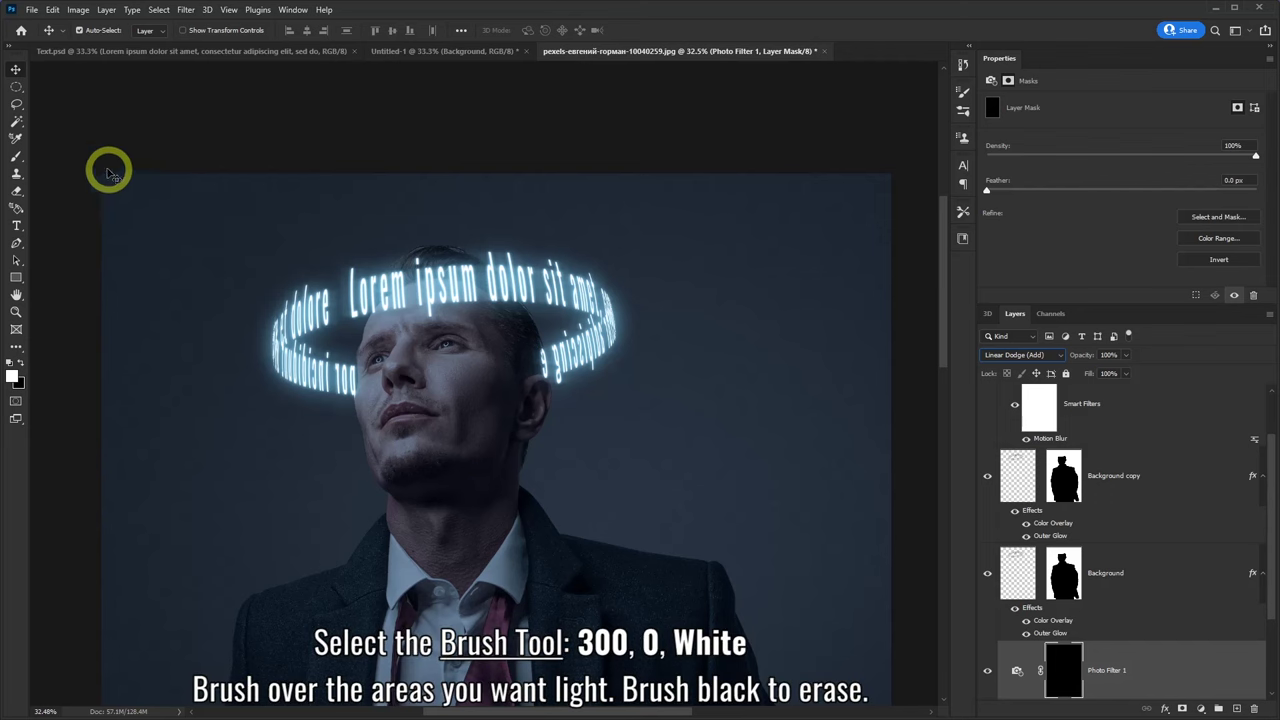
- Set up a size 300, 0-hardness soft brush with white as the foreground colour
{"action": "left_click", "coordinate": [15, 160]}
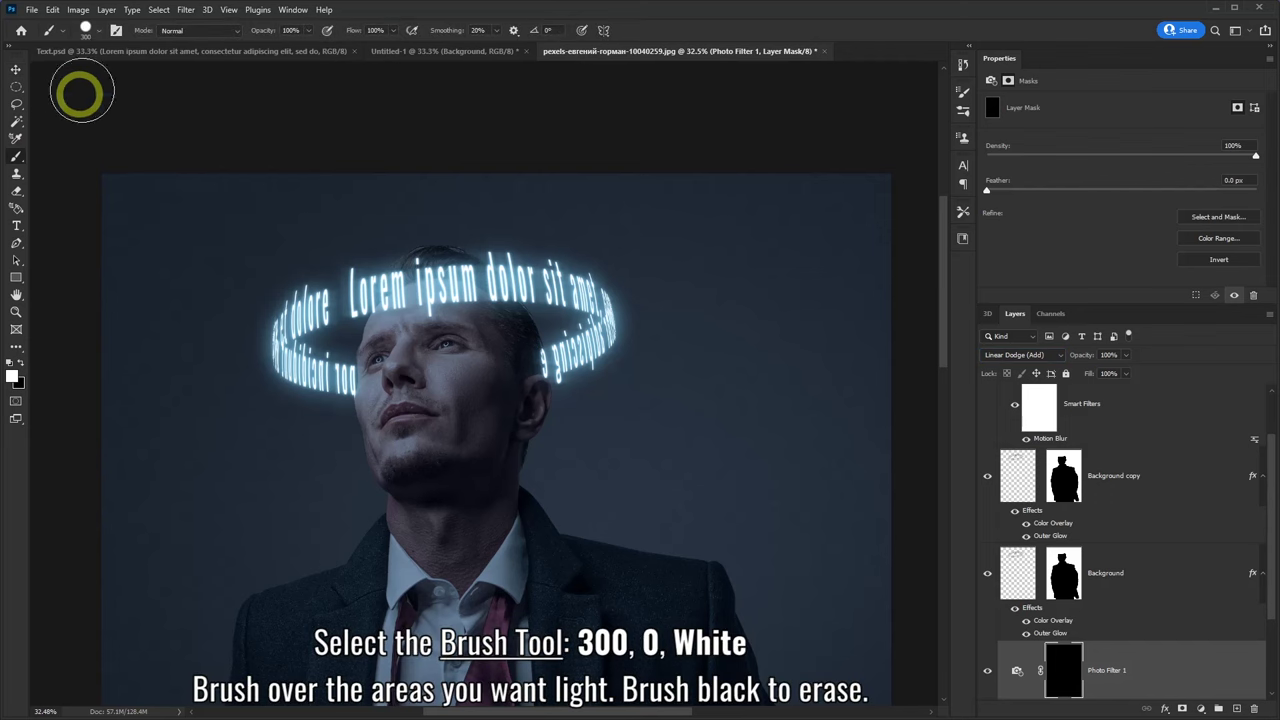
{"action": "left_click", "coordinate": [92, 30]}
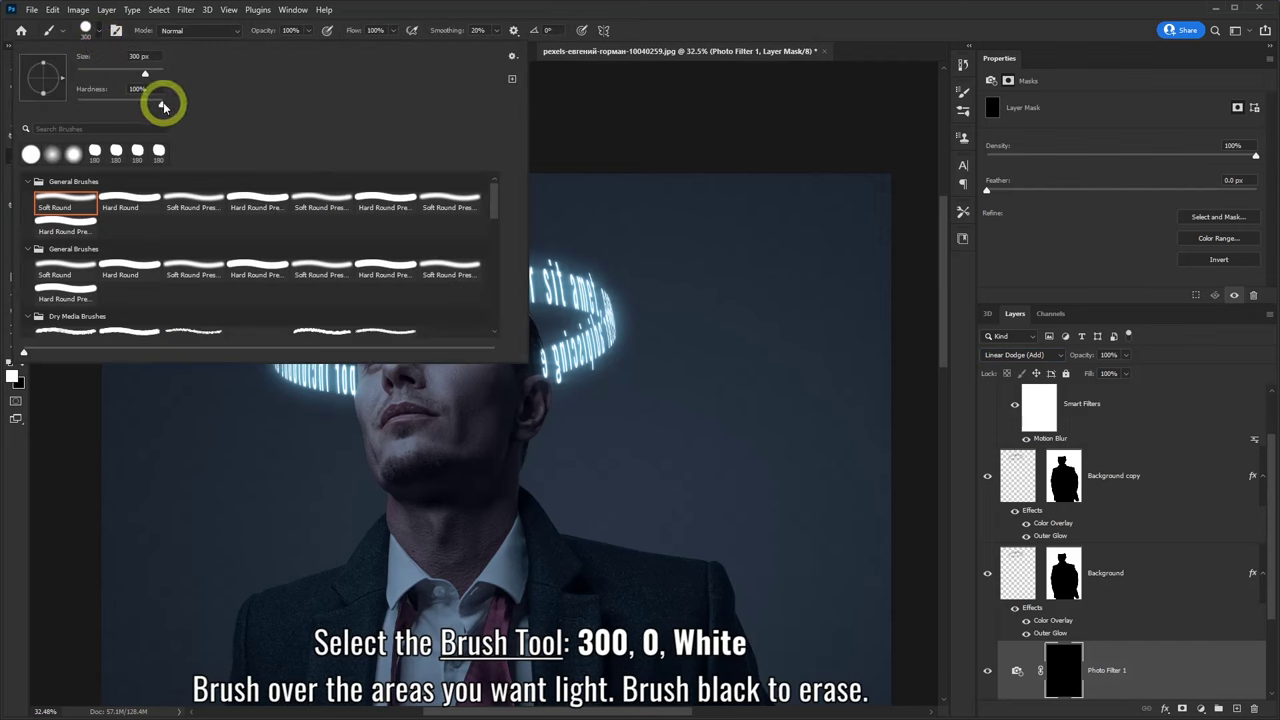
{"action": "left_click_drag", "start_coordinate": [163, 105], "coordinate": [74, 102]}
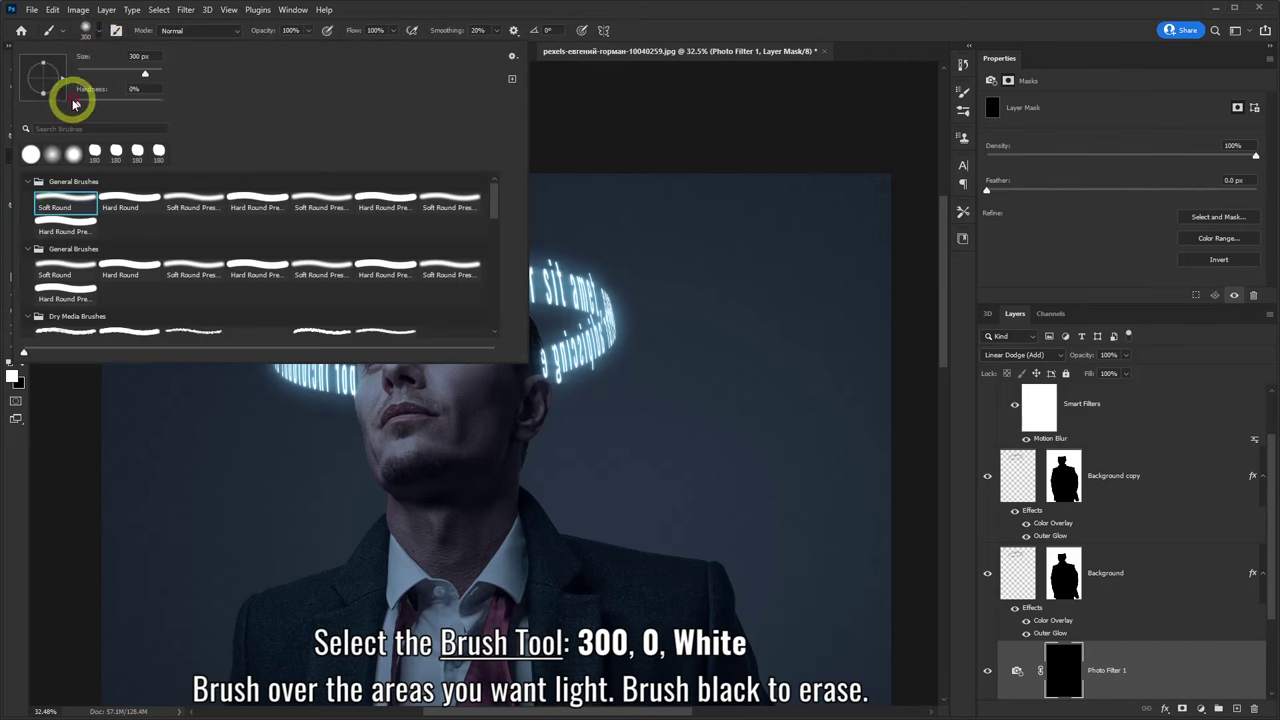
{"action": "left_click", "coordinate": [368, 17]}
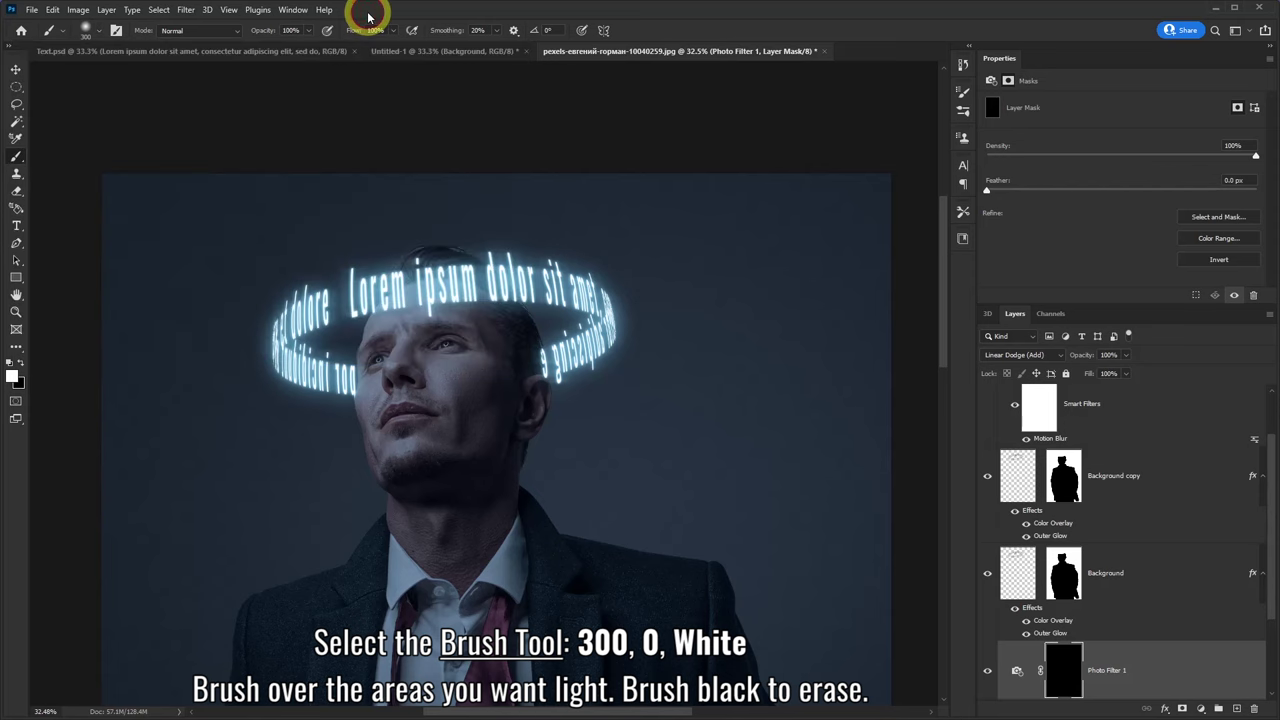
{"action": "left_click", "coordinate": [12, 376]}
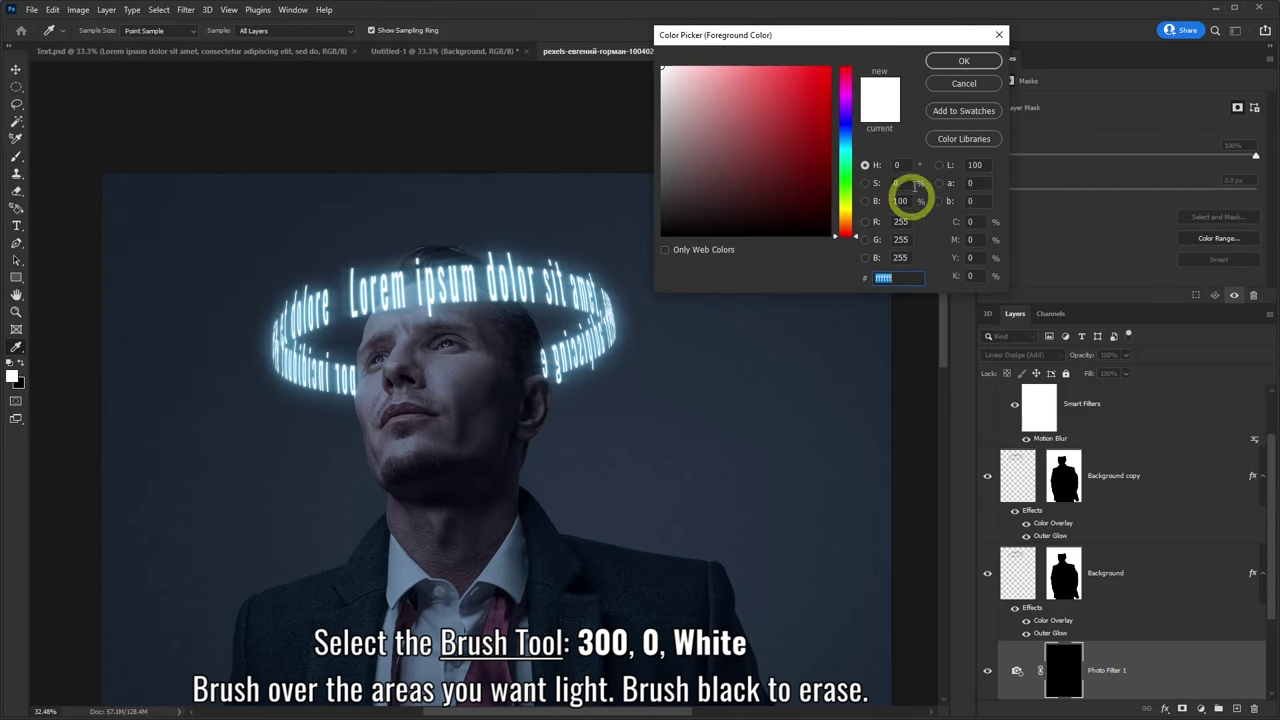
{"action": "left_click", "coordinate": [958, 62]}
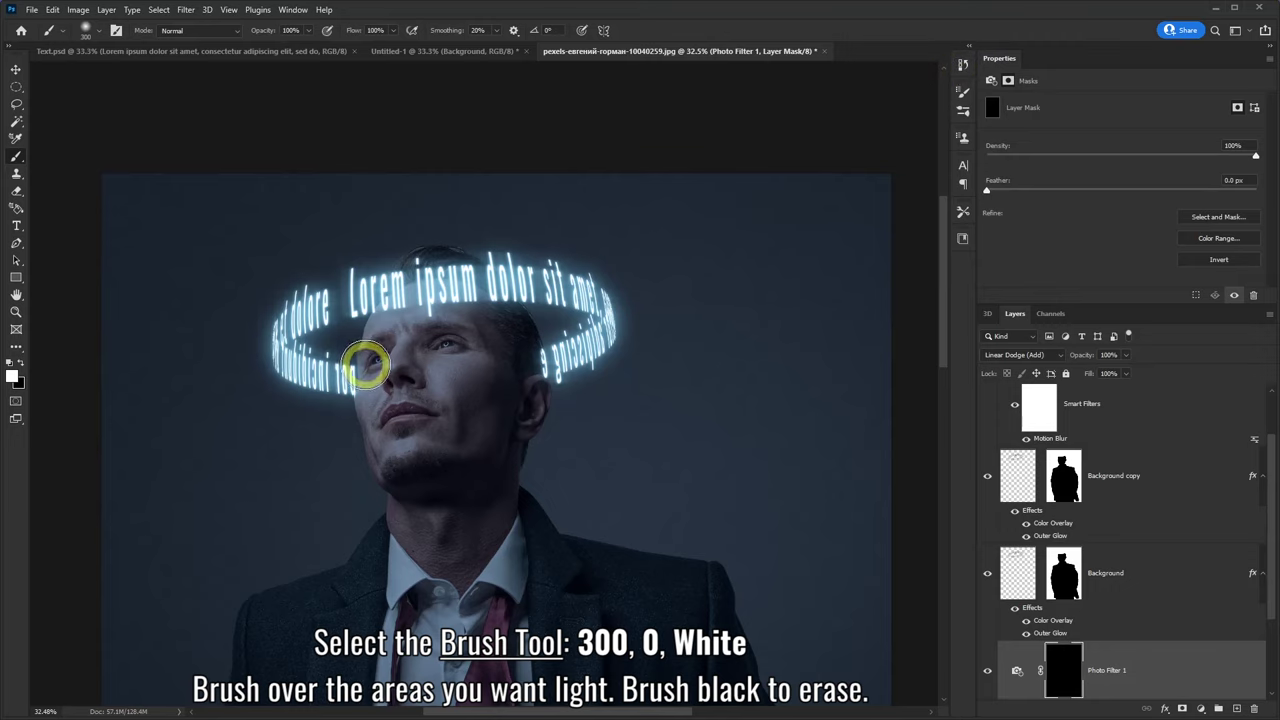
- Paint white light over the man's eyes, then black near the halo's right side
{"action": "mouse_move", "coordinate": [367, 365]}
{"action": "left_mouse_down"}
{"action": "mouse_move", "coordinate": [500, 352]}
{"action": "mouse_move", "coordinate": [530, 362]}
{"action": "left_mouse_up"}
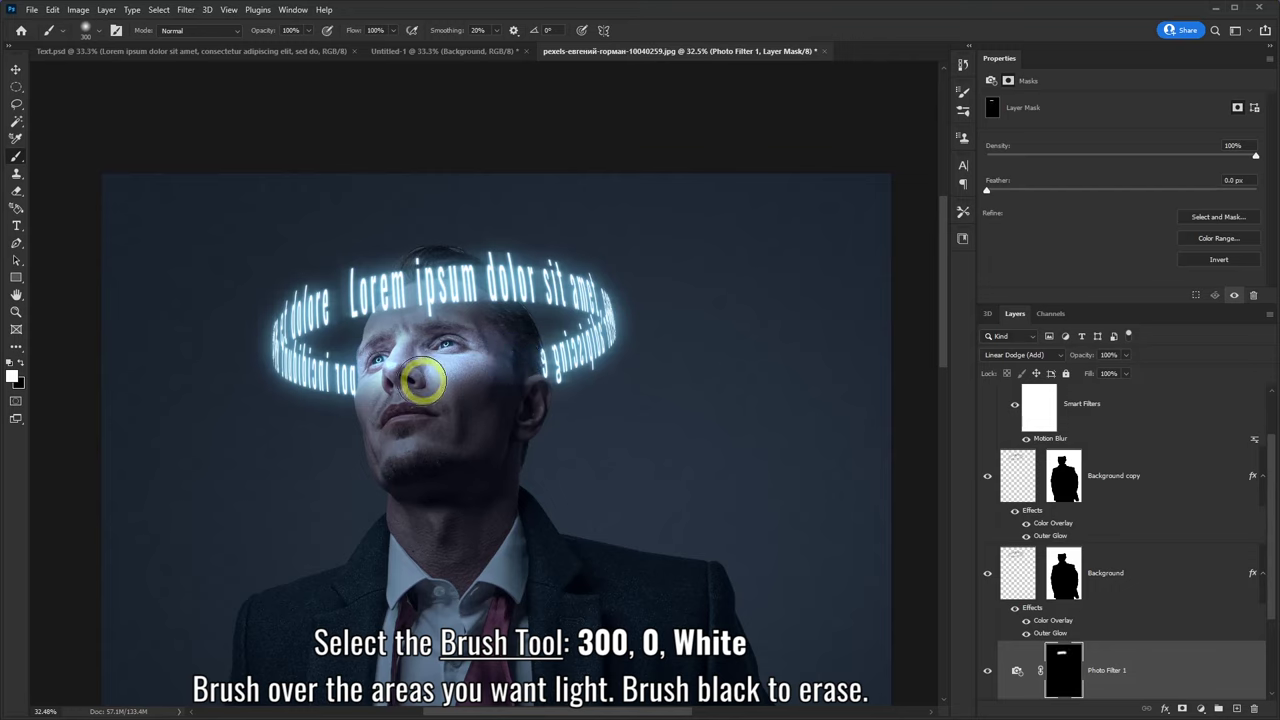
{"action": "left_click", "coordinate": [16, 366]}
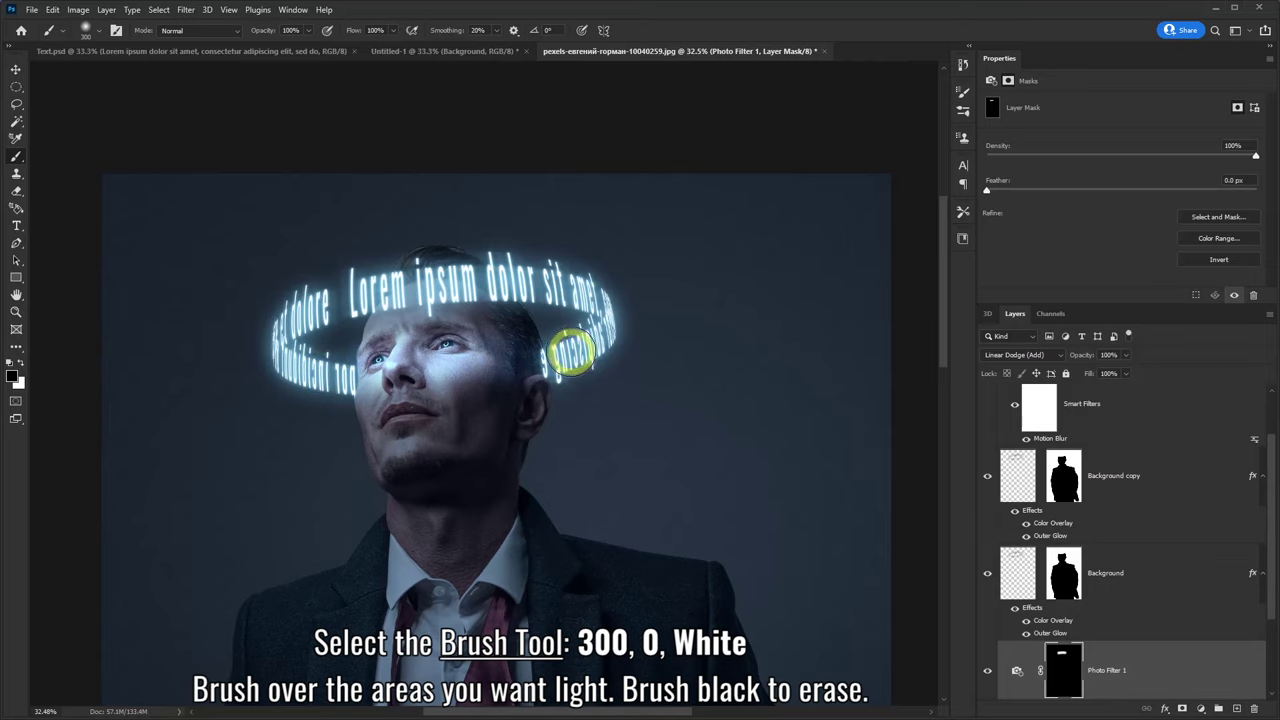
{"action": "left_click_drag", "start_coordinate": [571, 352], "coordinate": [576, 340]}
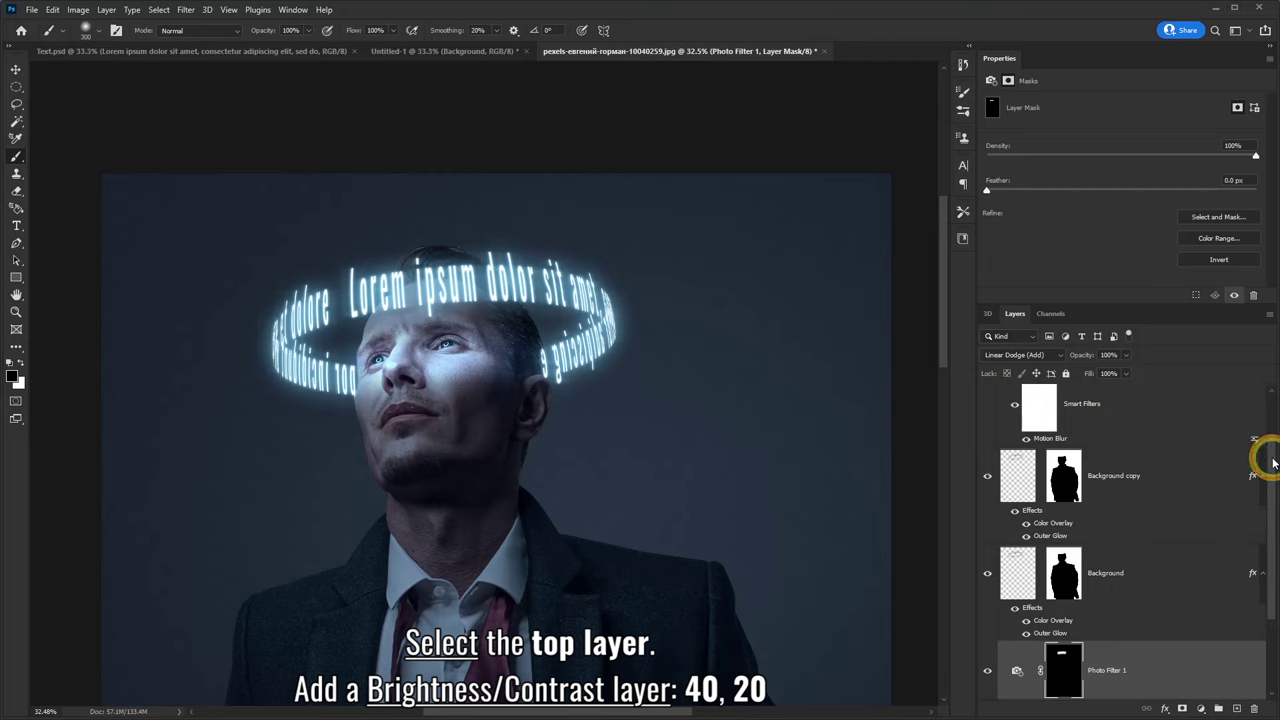
- Add a Brightness/Contrast layer above Background copy 2 with Brightness 40, Contrast 20
{"action": "left_click_drag", "start_coordinate": [1273, 462], "coordinate": [1270, 400]}
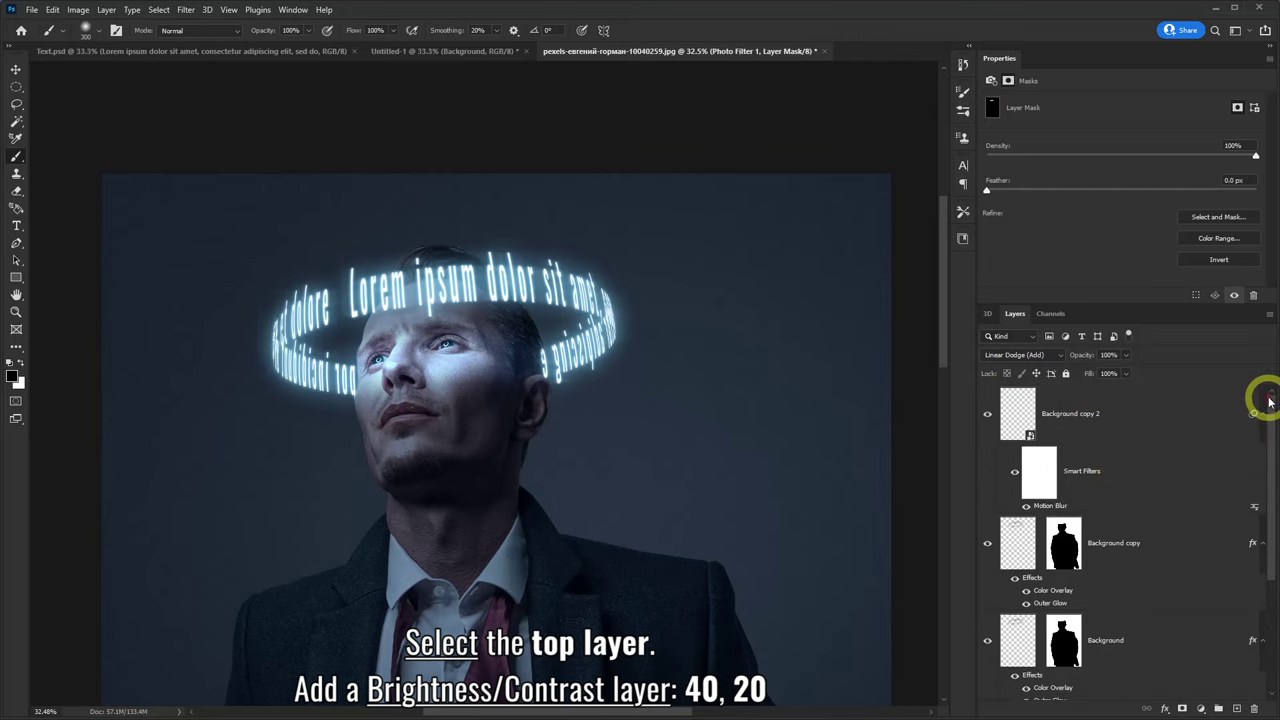
{"action": "left_click", "coordinate": [1097, 413]}
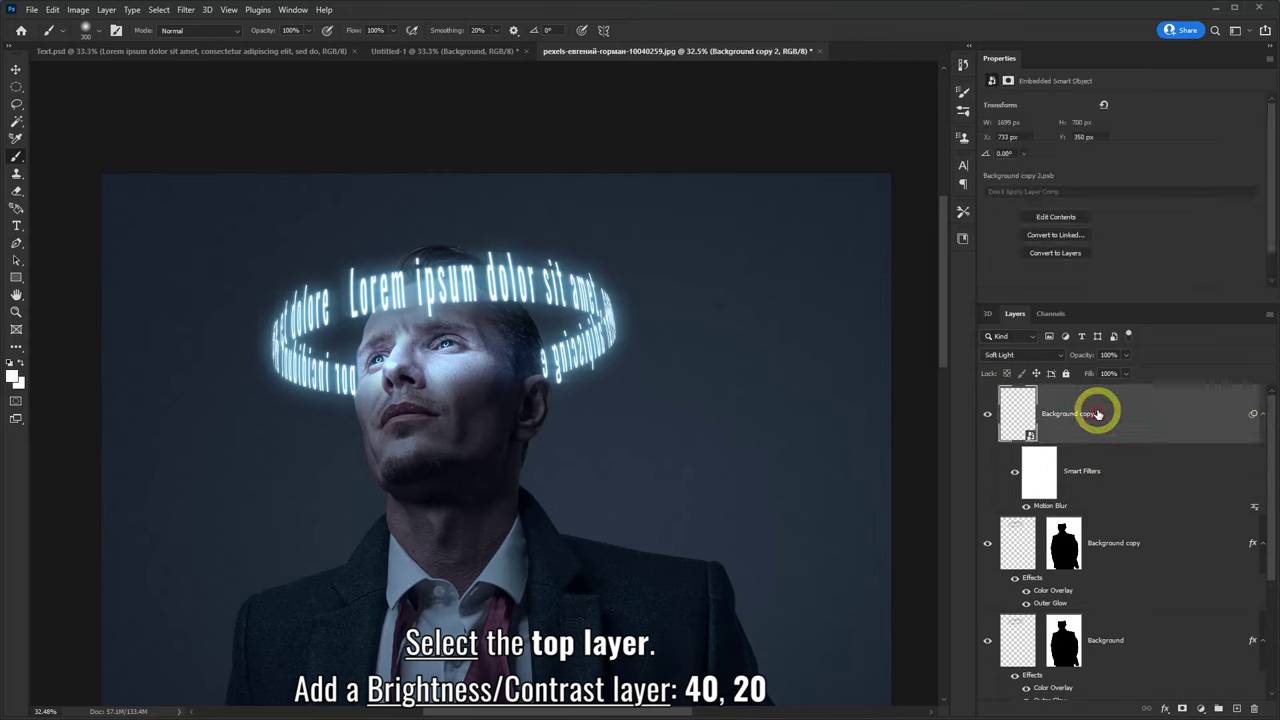
{"action": "left_click", "coordinate": [1202, 709]}
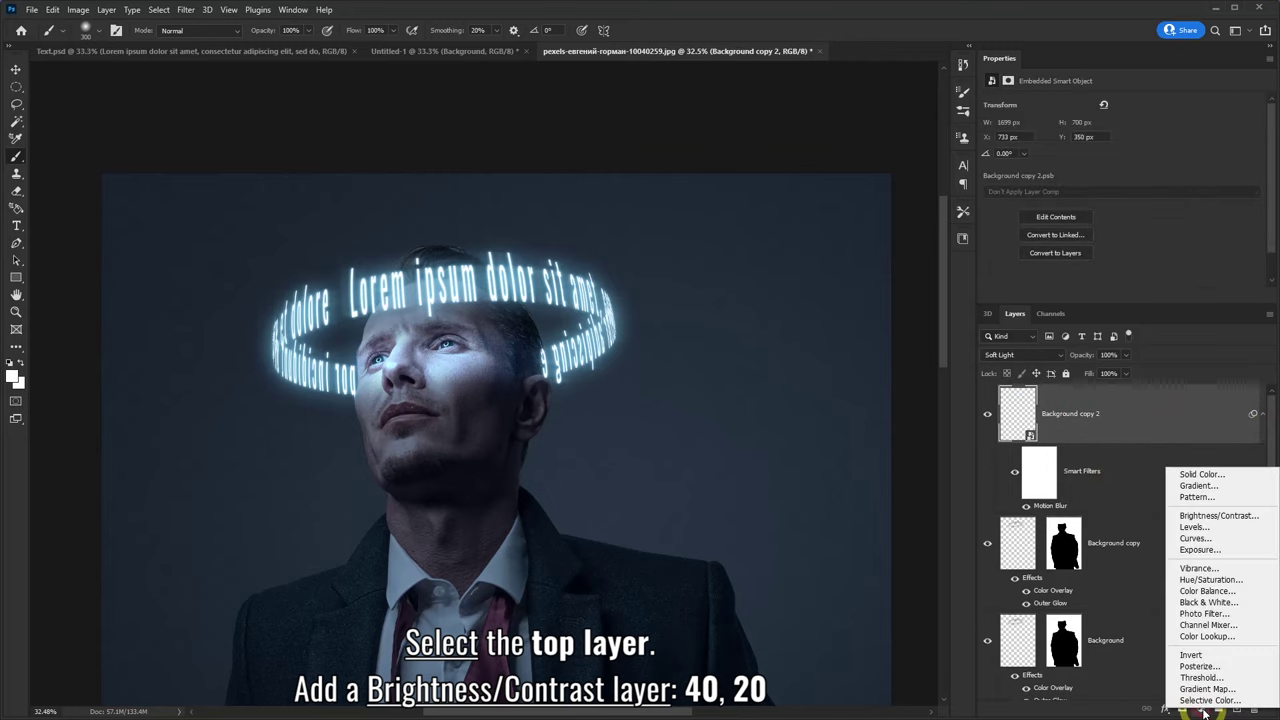
{"action": "left_click", "coordinate": [1208, 516]}
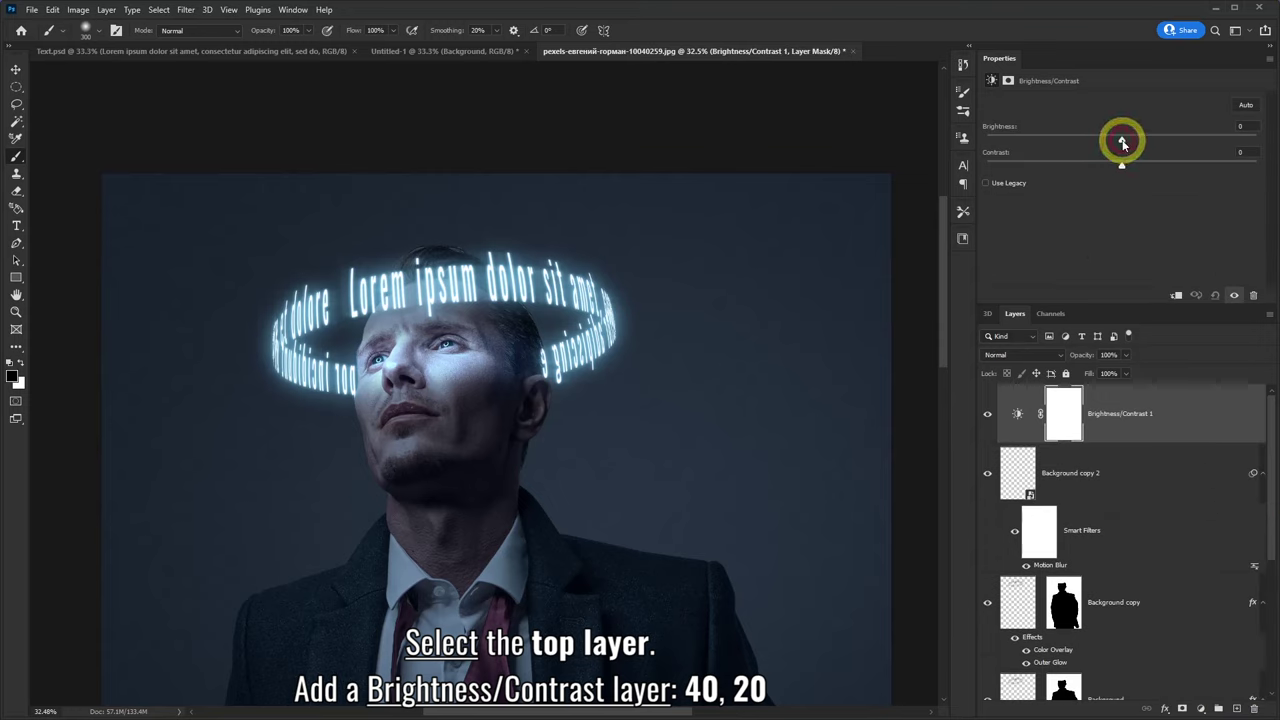
{"action": "left_click_drag", "start_coordinate": [1125, 143], "coordinate": [1151, 143]}
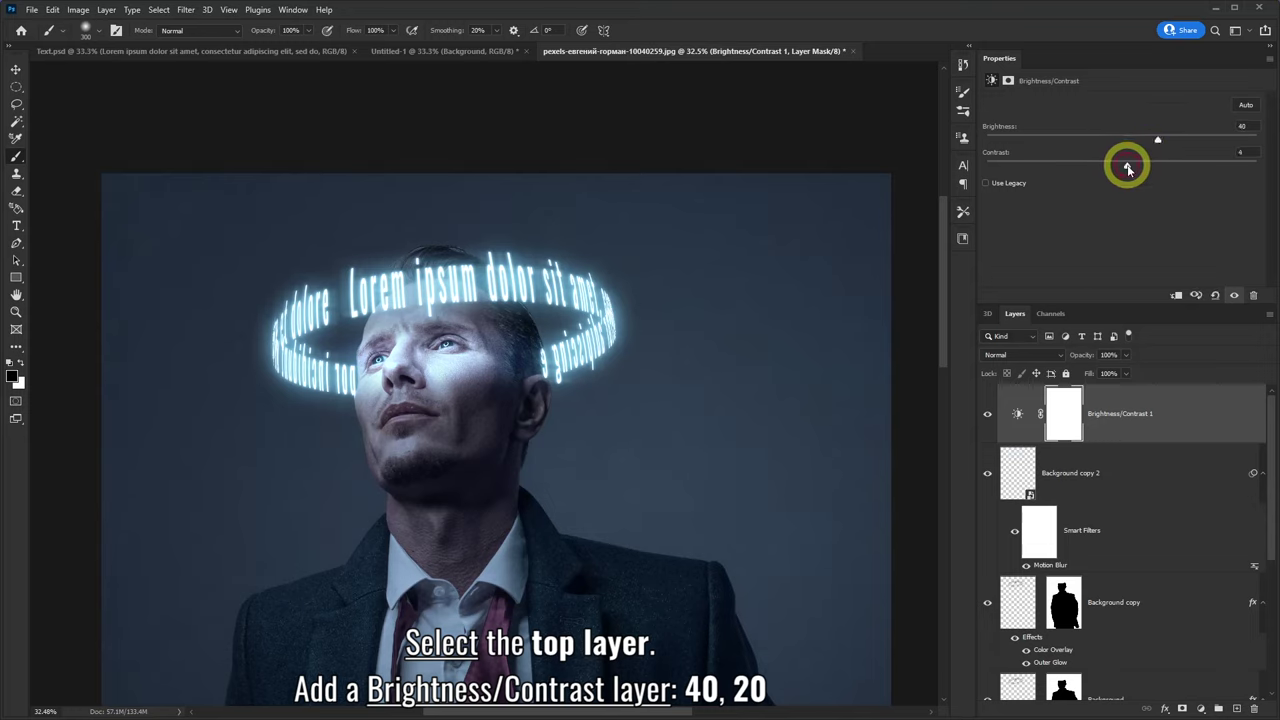
{"action": "left_click_drag", "start_coordinate": [1127, 168], "coordinate": [1138, 169]}
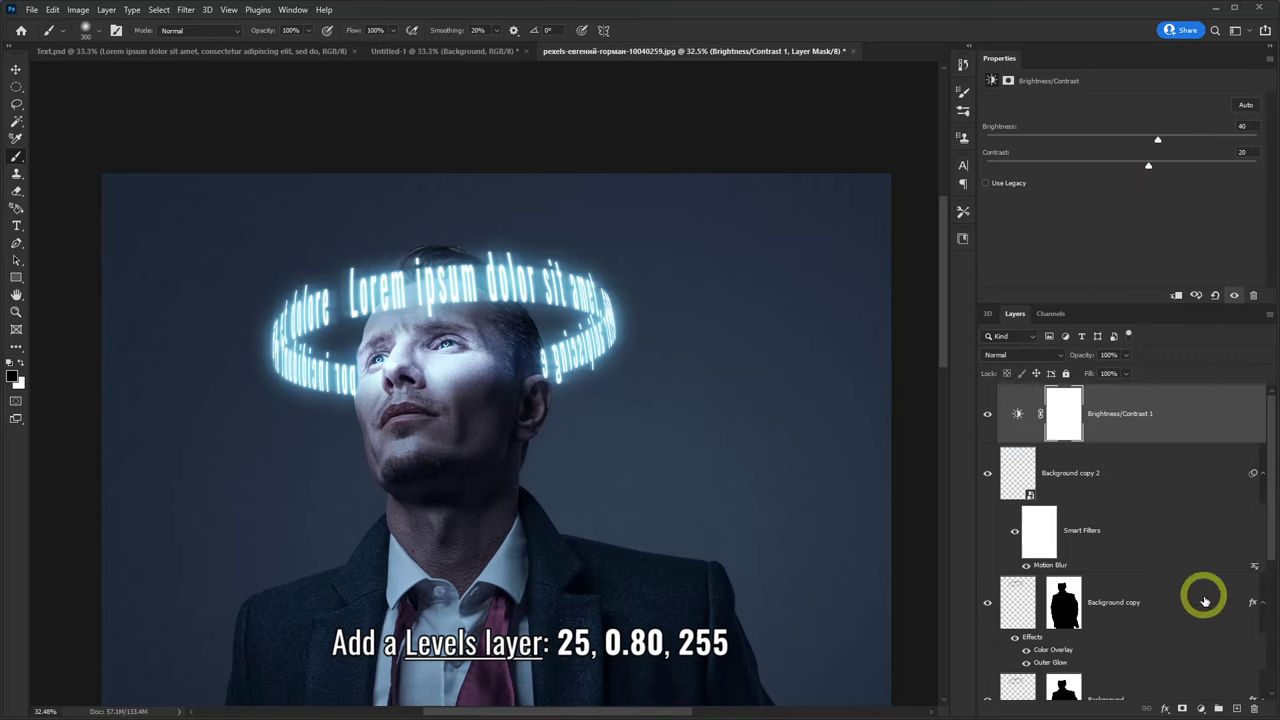
- Add a new Levels adjustment layer above the Brightness/Contrast layer
{"action": "left_click", "coordinate": [1203, 709]}
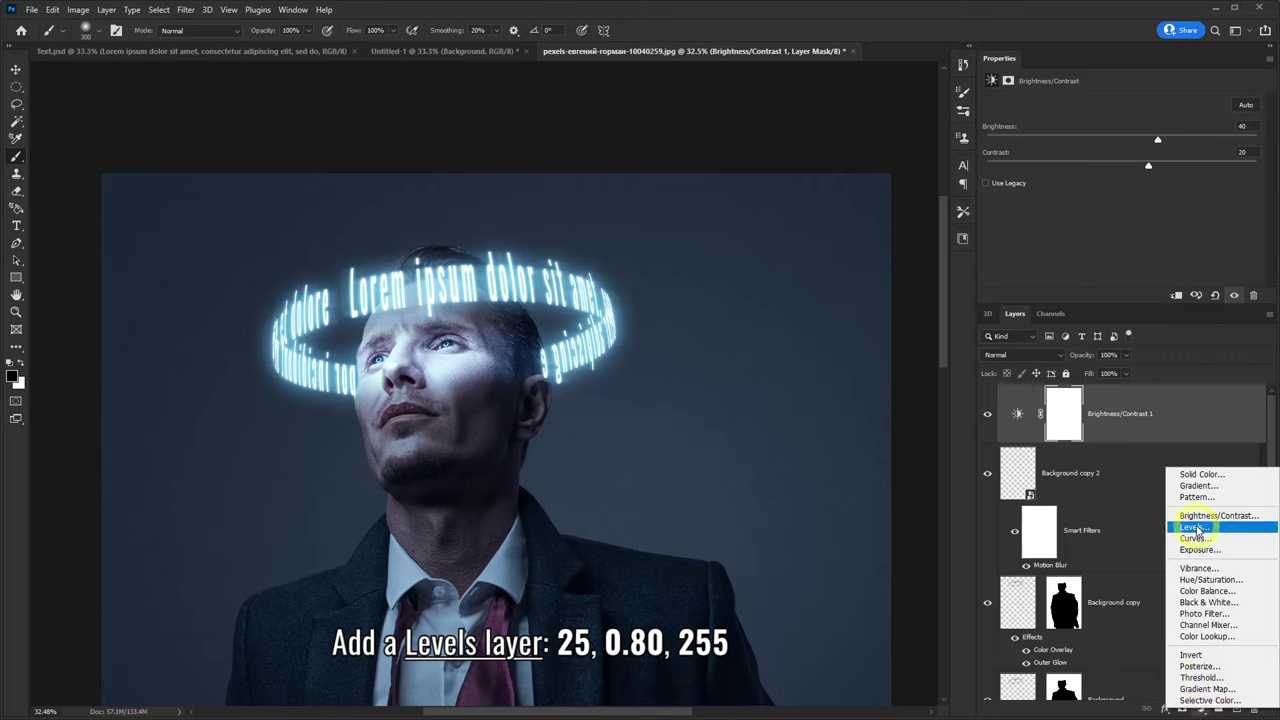
{"action": "left_click", "coordinate": [1195, 527]}
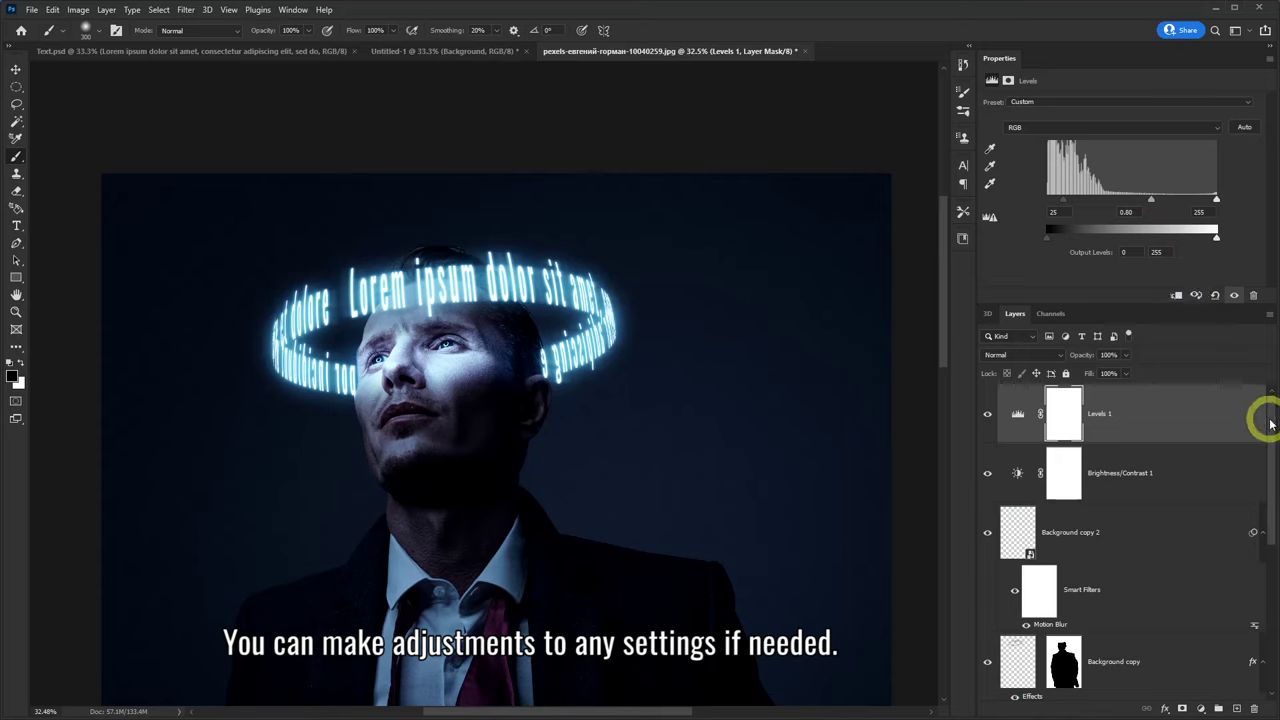
{"action": "scroll", "coordinate": [1268, 430], "scroll_direction": "down", "scroll_amount": 2}
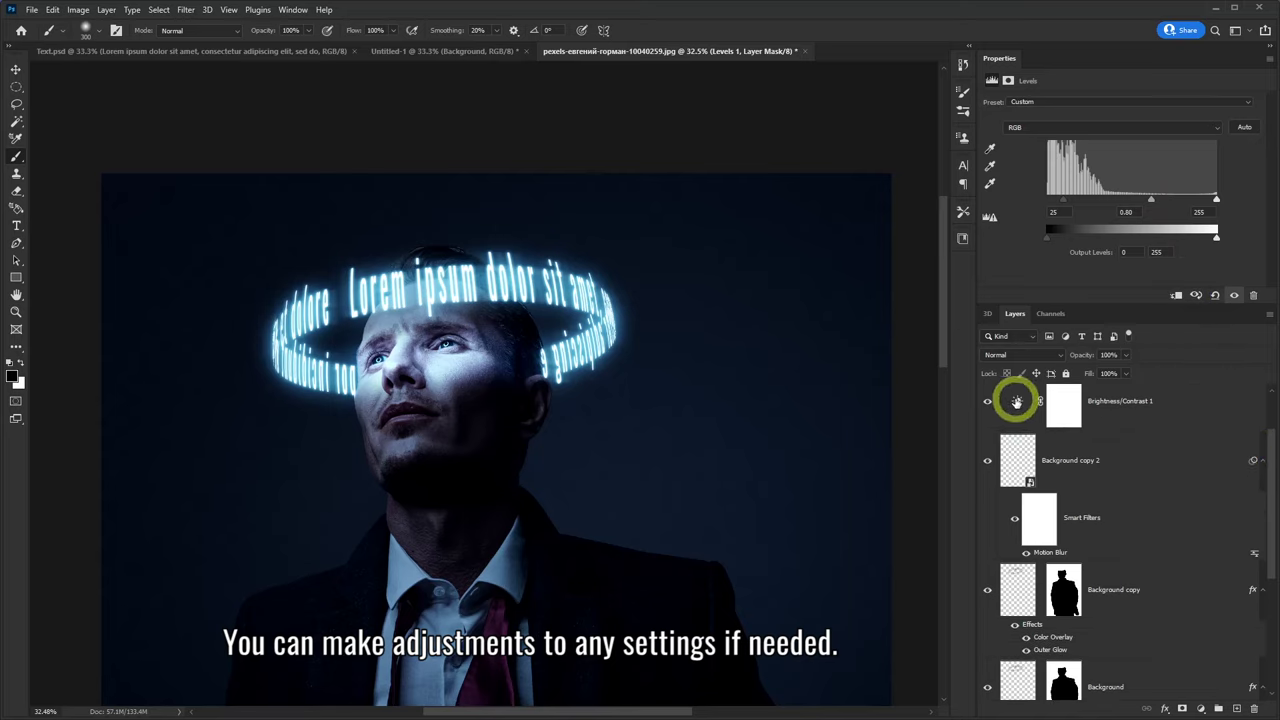
{"action": "left_click", "coordinate": [1016, 405]}
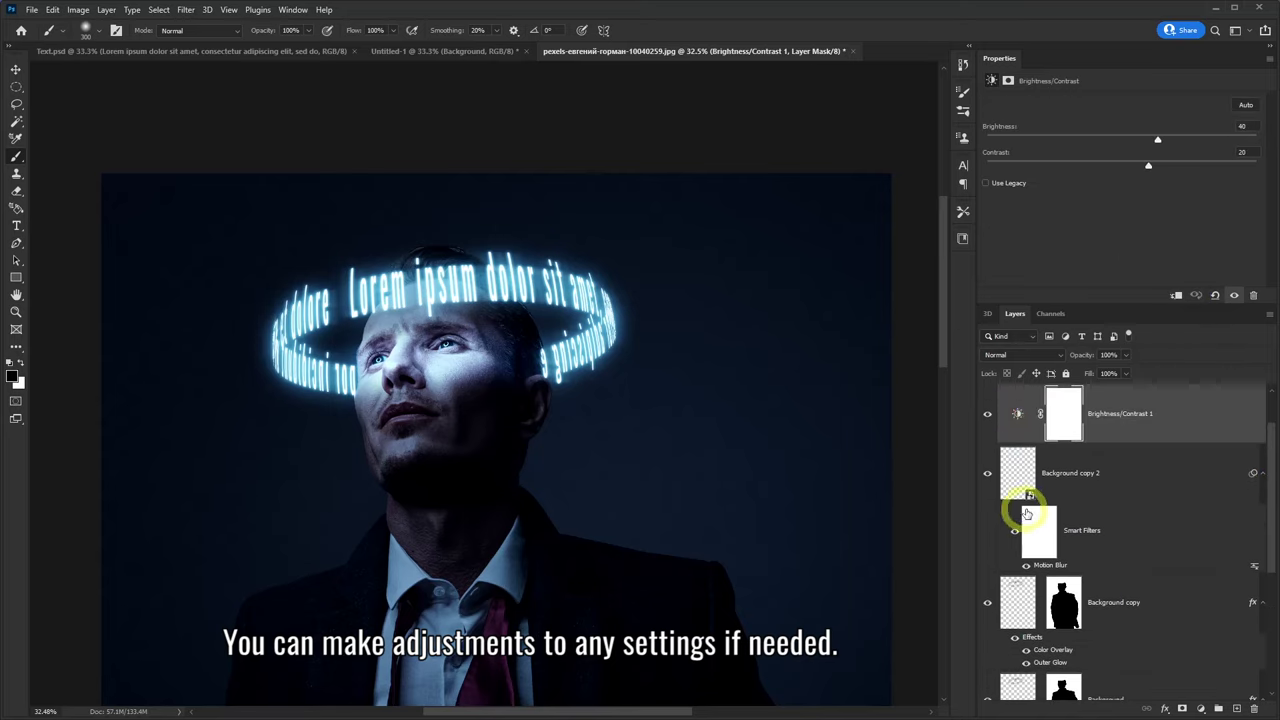
{"action": "left_click_drag", "start_coordinate": [1267, 487], "coordinate": [1271, 620]}
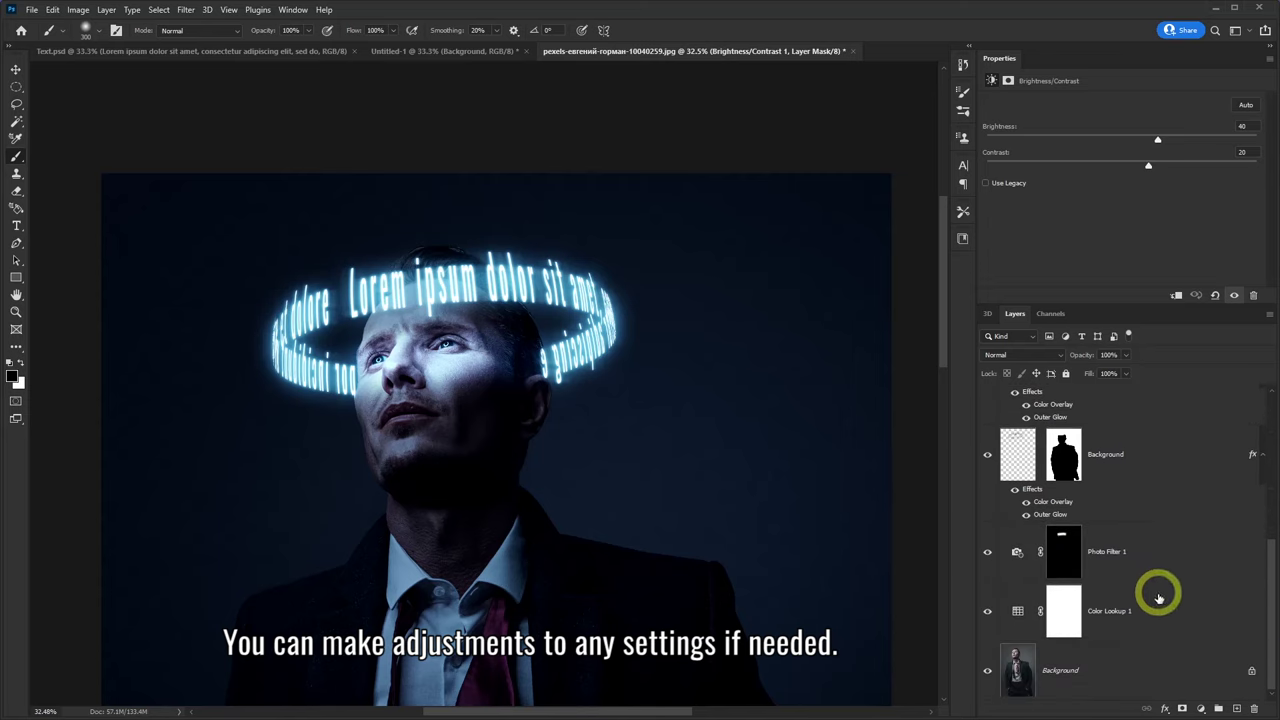
{"action": "left_click", "coordinate": [1159, 609]}
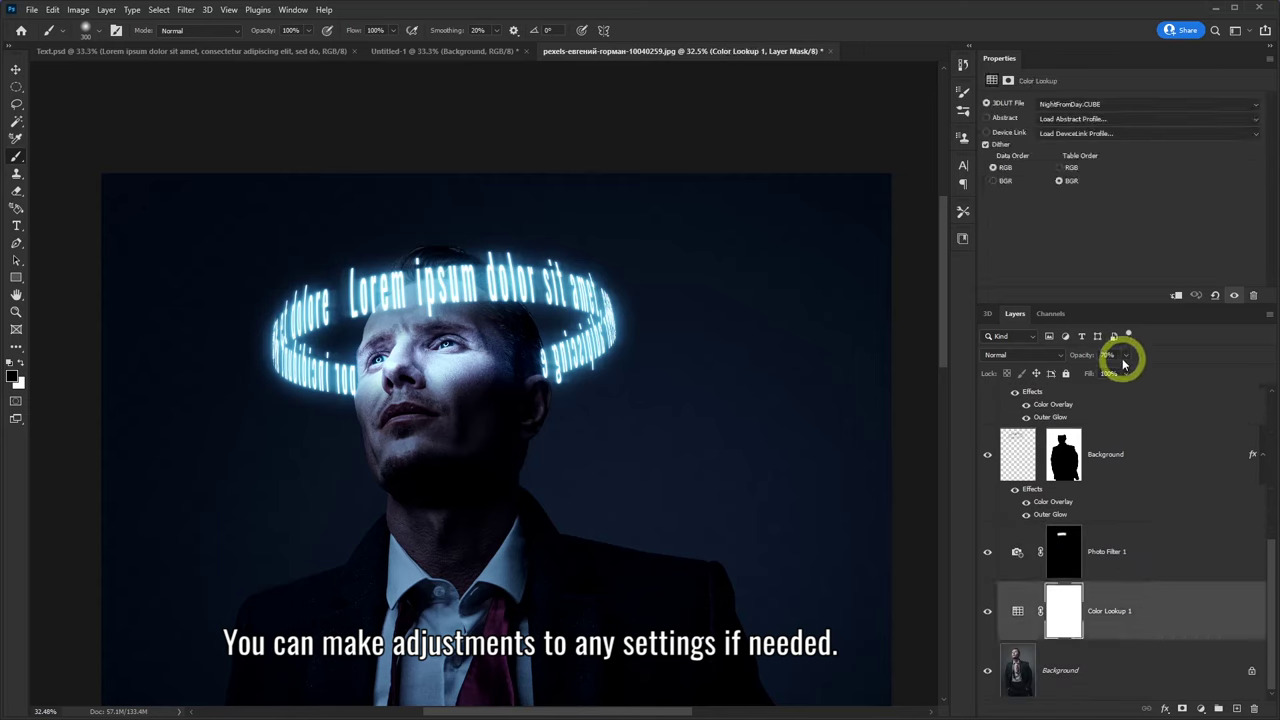
{"action": "left_click_drag", "start_coordinate": [1126, 358], "coordinate": [1141, 374]}
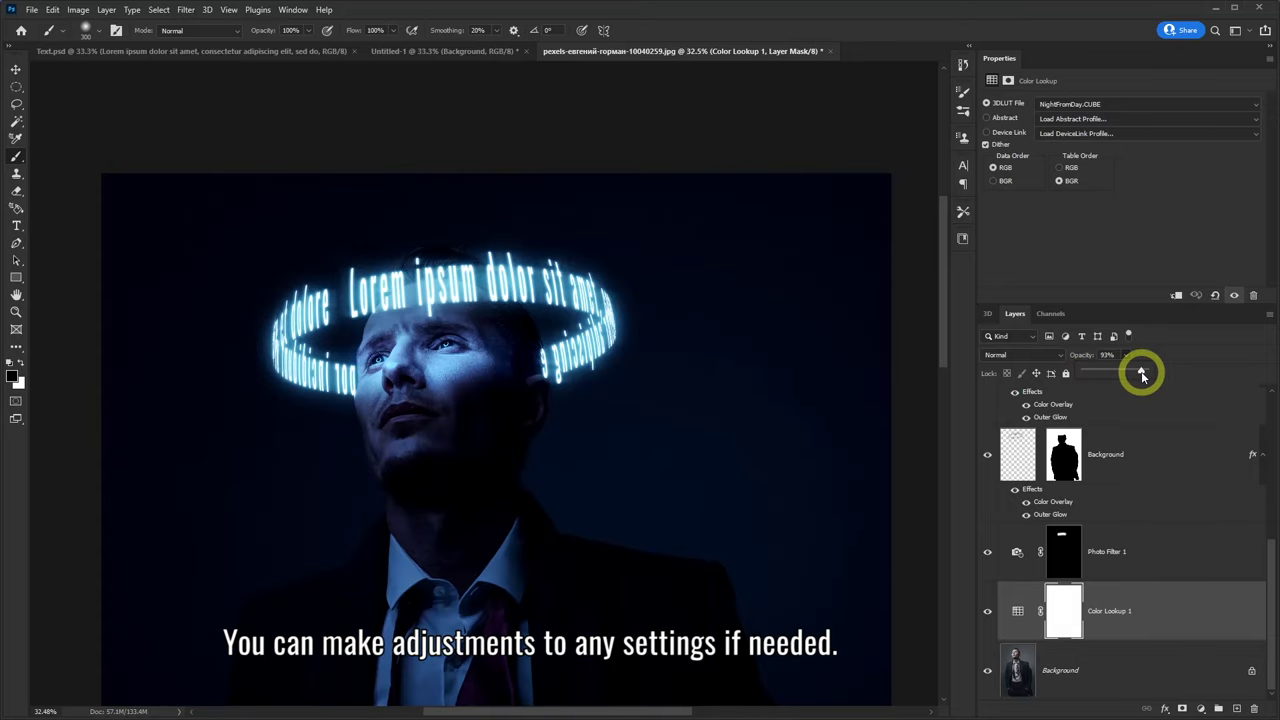
{"action": "left_click_drag", "start_coordinate": [1141, 374], "coordinate": [1128, 372]}
- Select every layer above the Background photo through Levels 1 and group them as Group 1
{"action": "left_click", "coordinate": [1211, 618]}
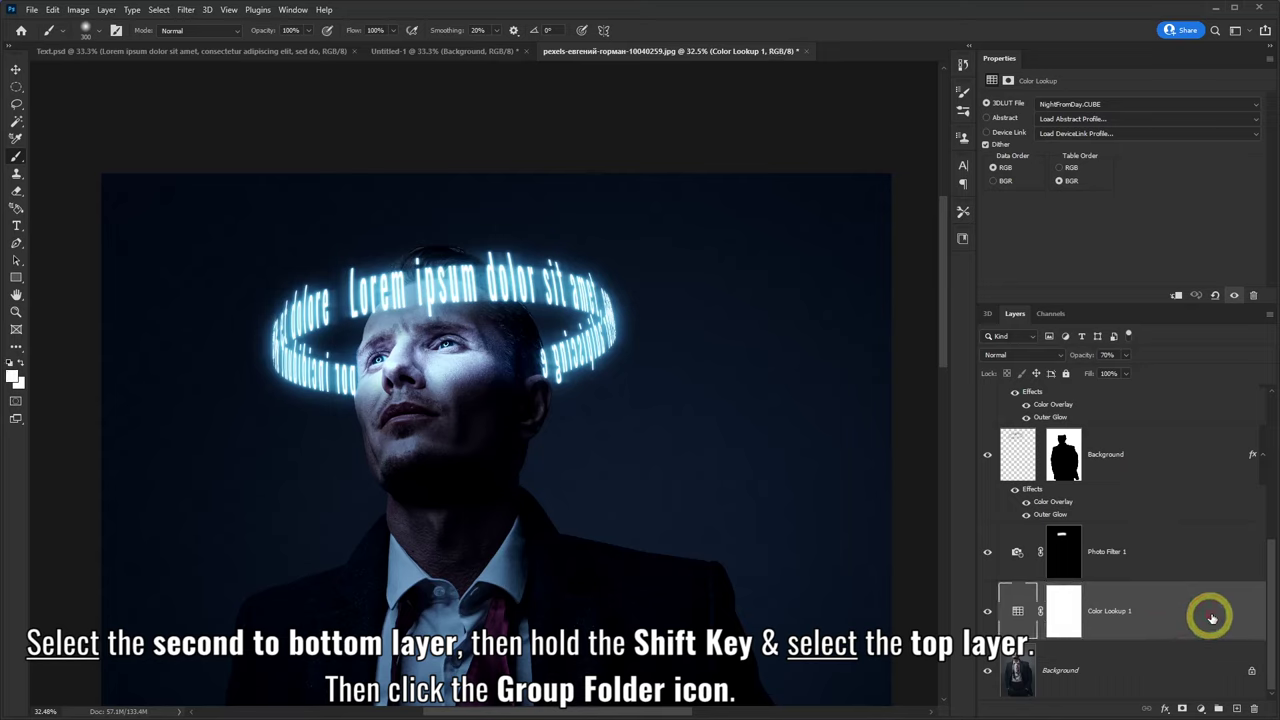
{"action": "left_click_drag", "start_coordinate": [1273, 589], "coordinate": [1268, 395]}
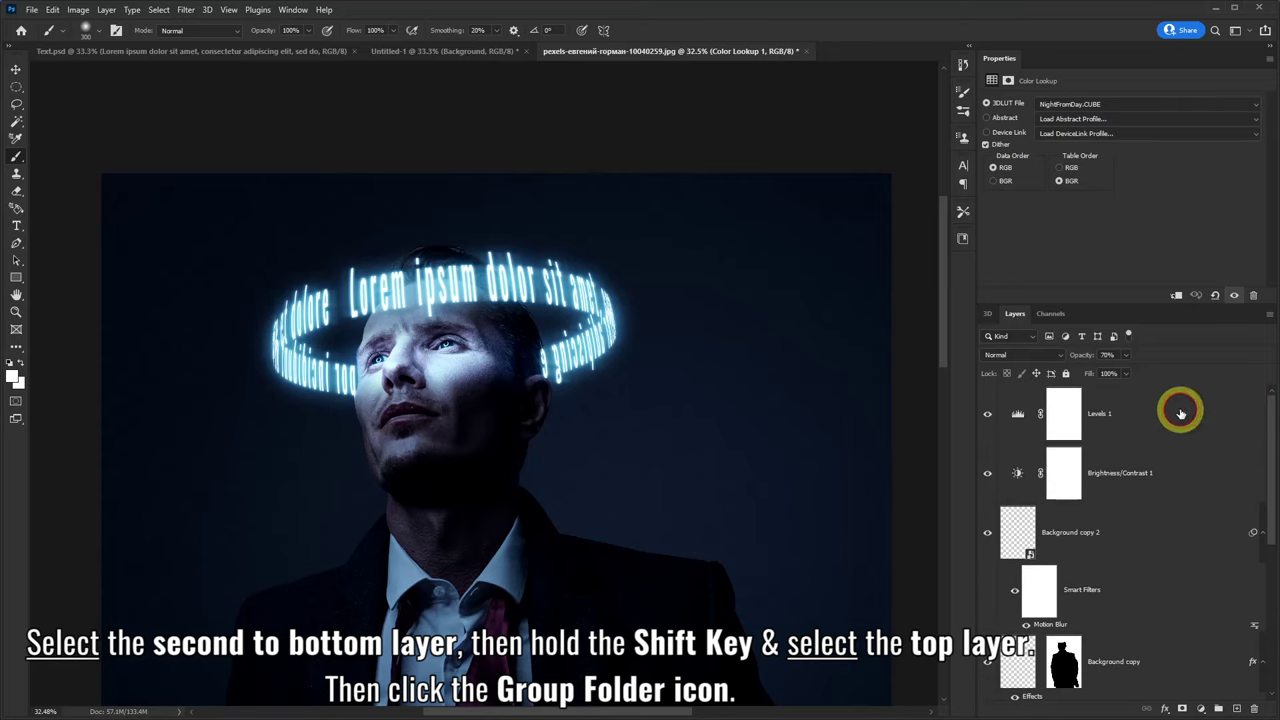
{"action": "left_click", "coordinate": [1181, 413], "text": "shift"}
{"action": "left_click", "coordinate": [1218, 708]}
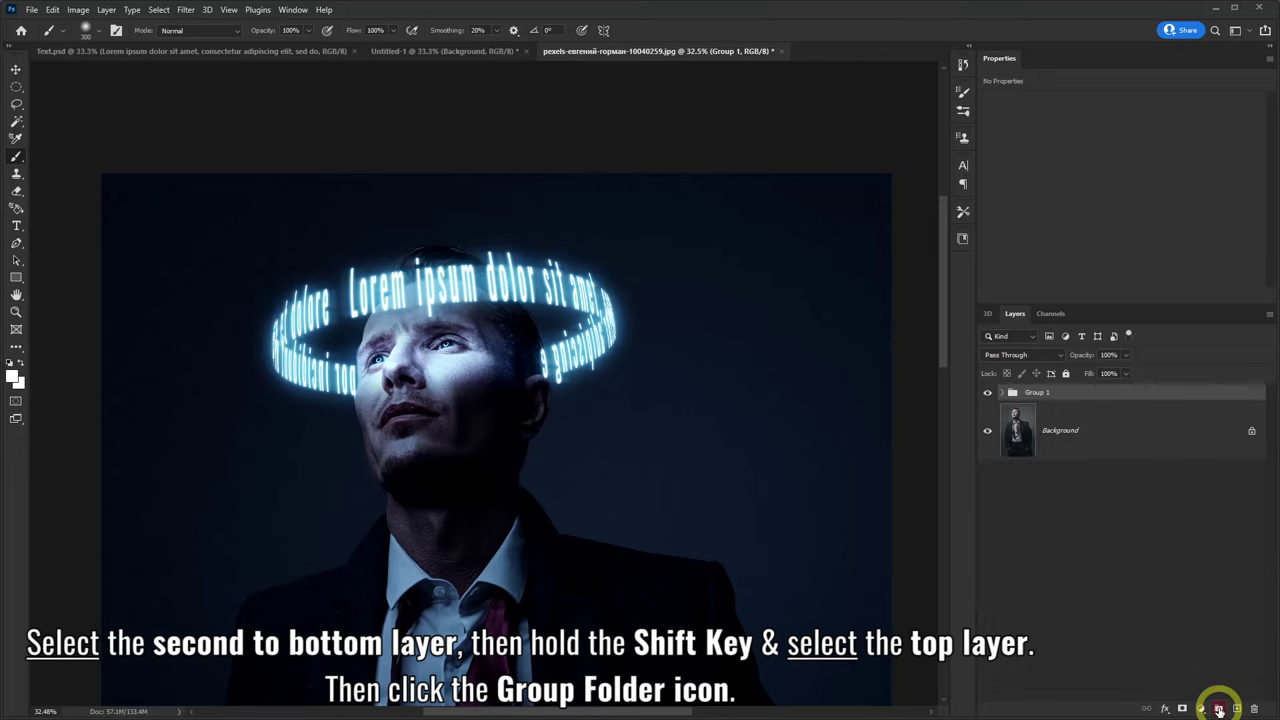
- Expand and collapse Group 1 to check it, then hide it to view the original photo
{"action": "left_click", "coordinate": [1001, 393]}
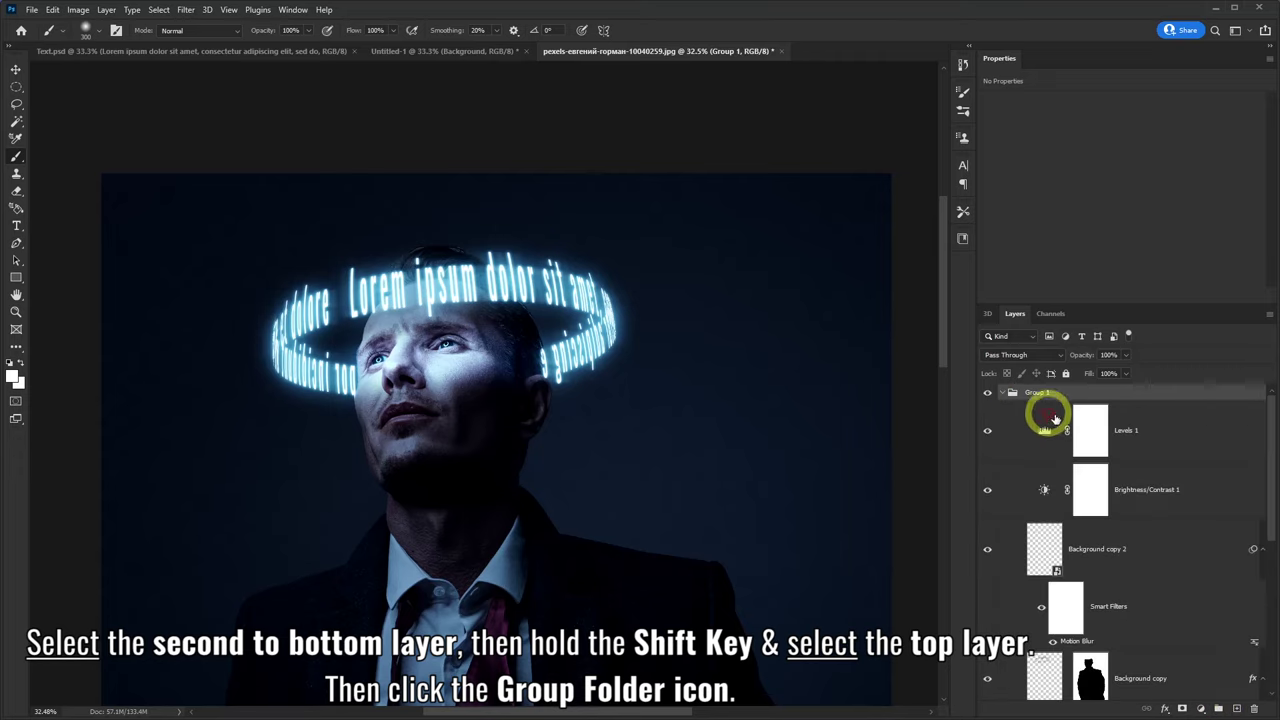
{"action": "left_click_drag", "start_coordinate": [1268, 430], "coordinate": [1273, 398]}
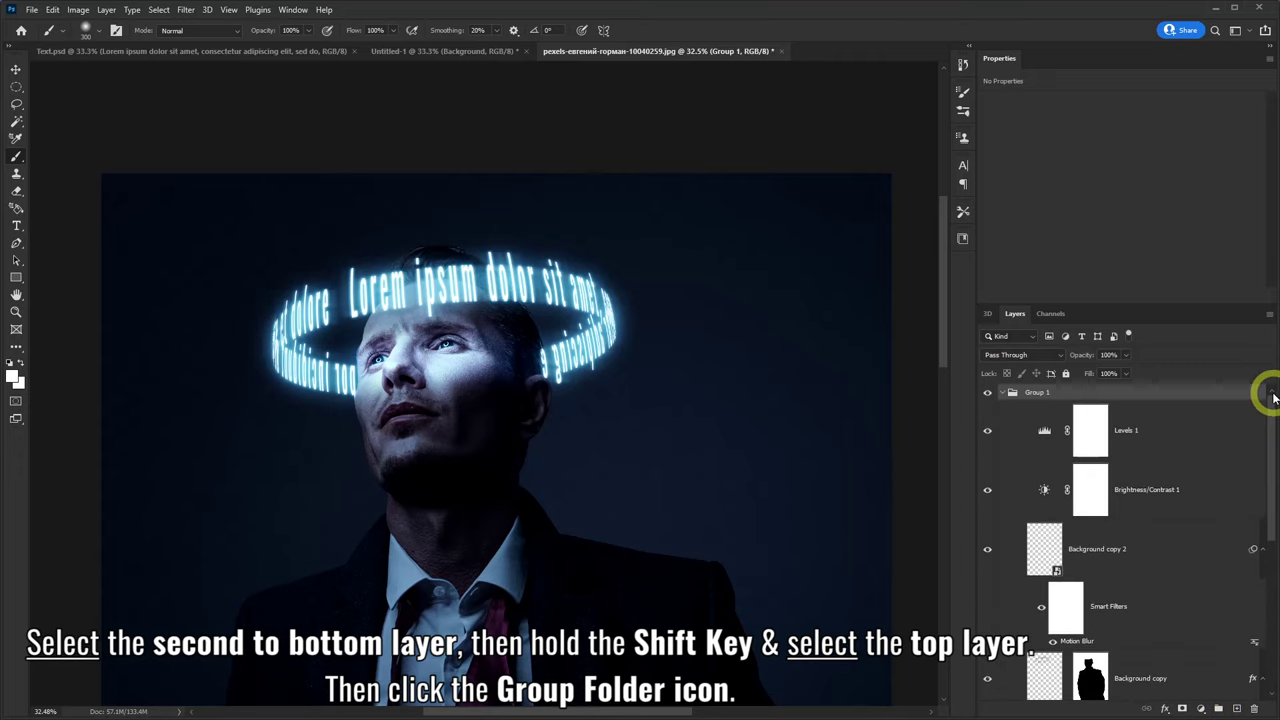
{"action": "left_click", "coordinate": [1003, 393]}
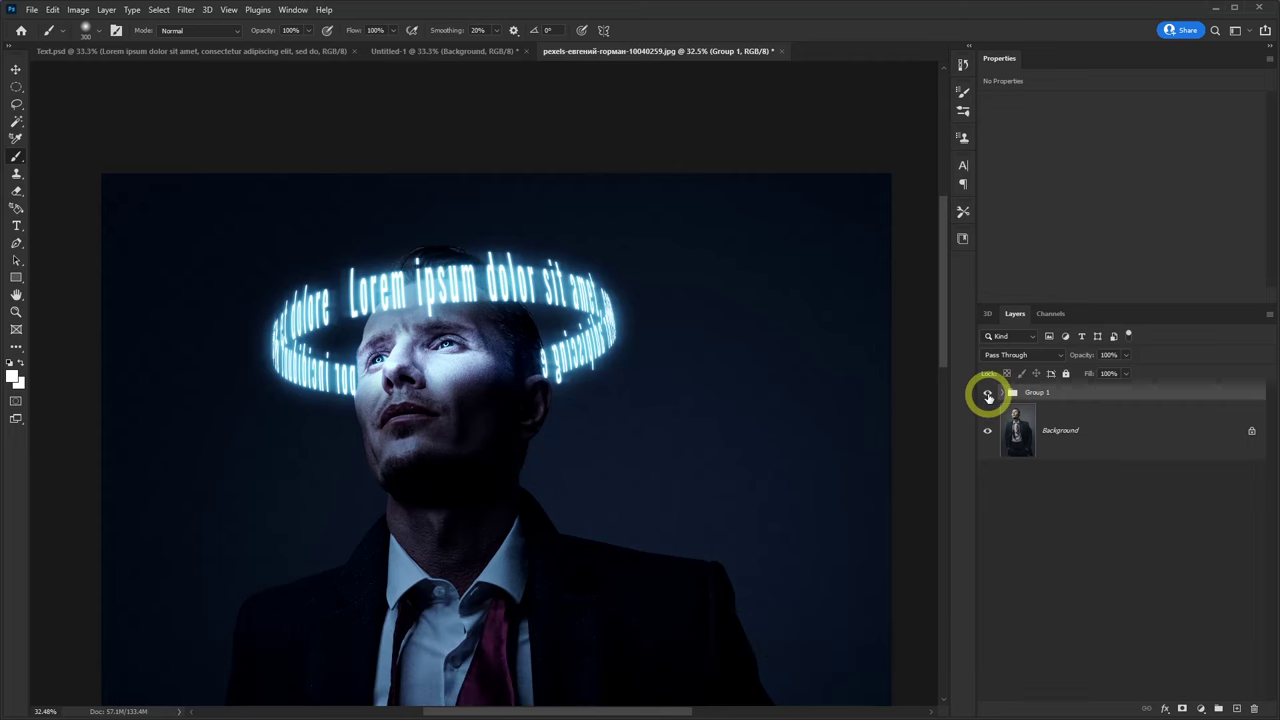
{"action": "left_click", "coordinate": [988, 394]}
{"action": "left_click", "coordinate": [988, 395]}
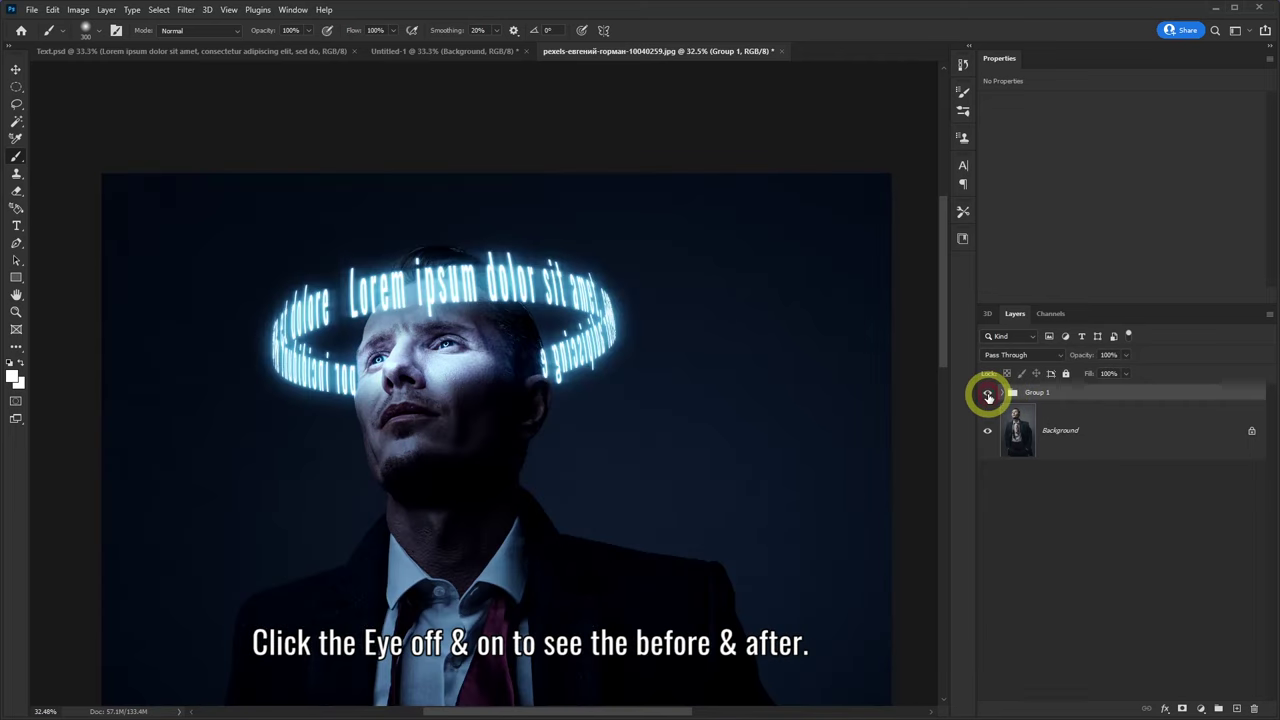
{"action": "left_click", "coordinate": [988, 395]}
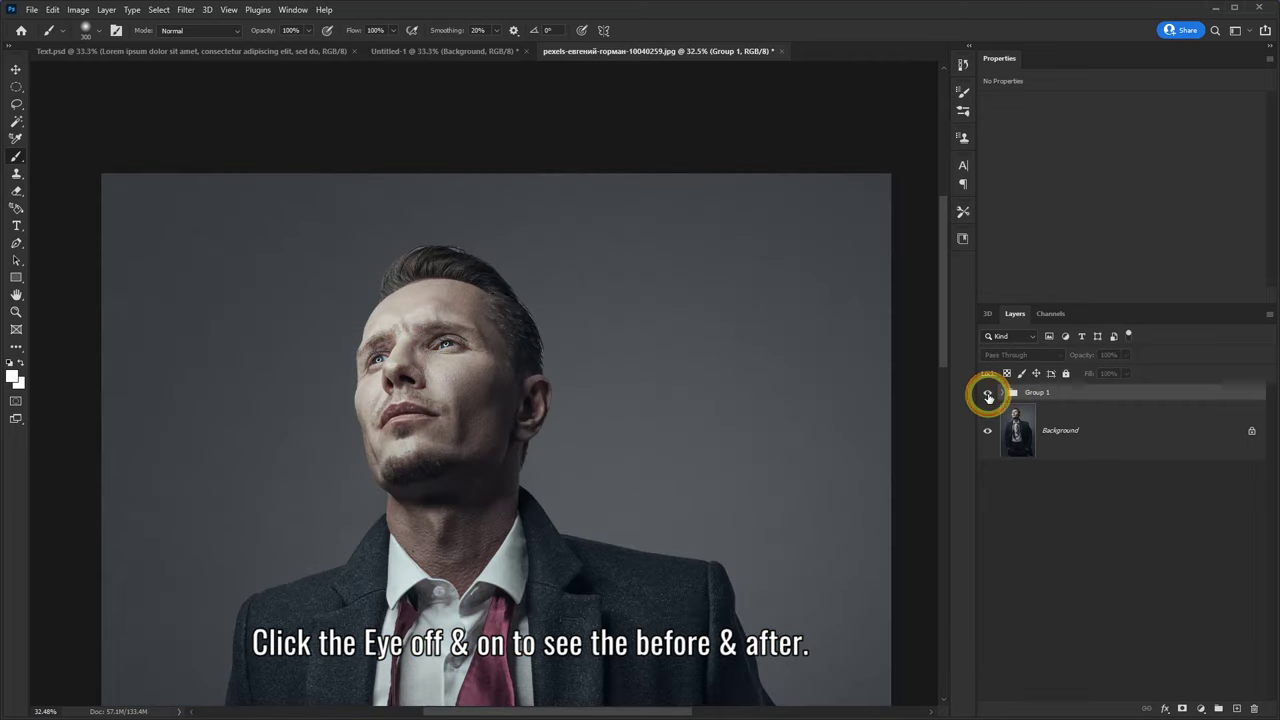
{"action": "left_click", "coordinate": [988, 395]}
{"action": "scroll", "coordinate": [608, 398], "scroll_direction": "down", "scroll_amount": 3}
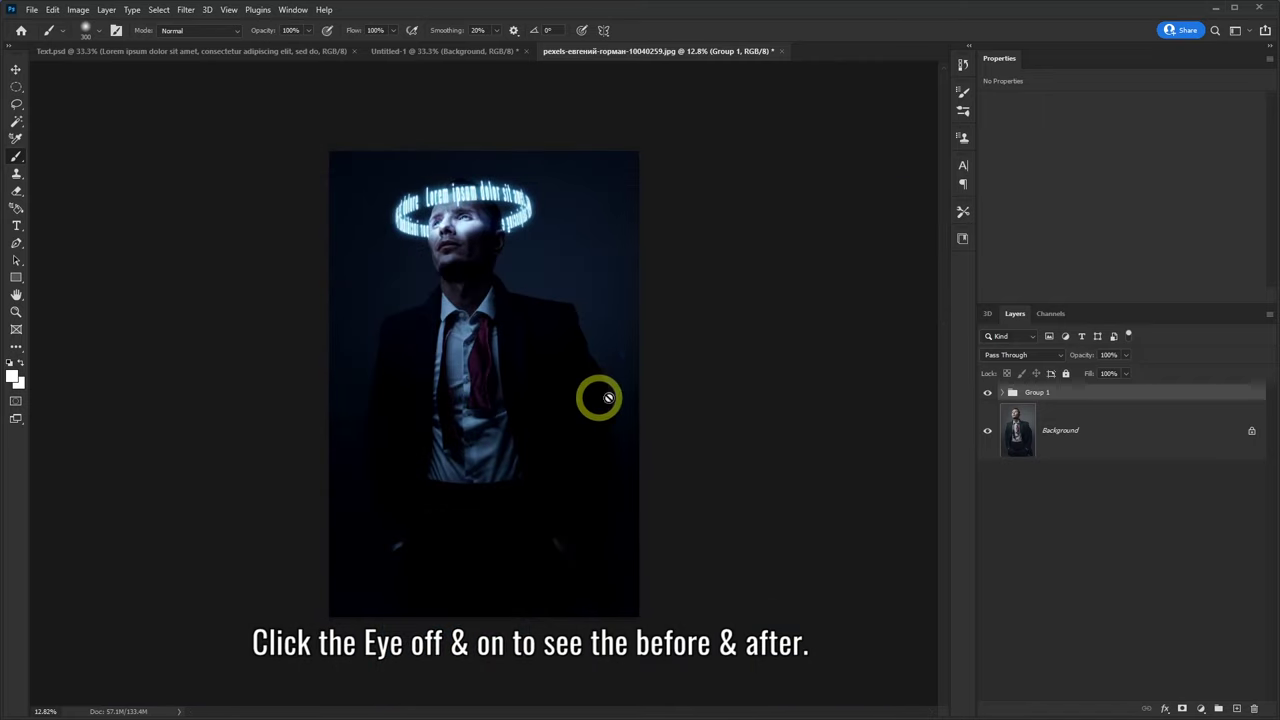
{"action": "left_click", "coordinate": [987, 395]}
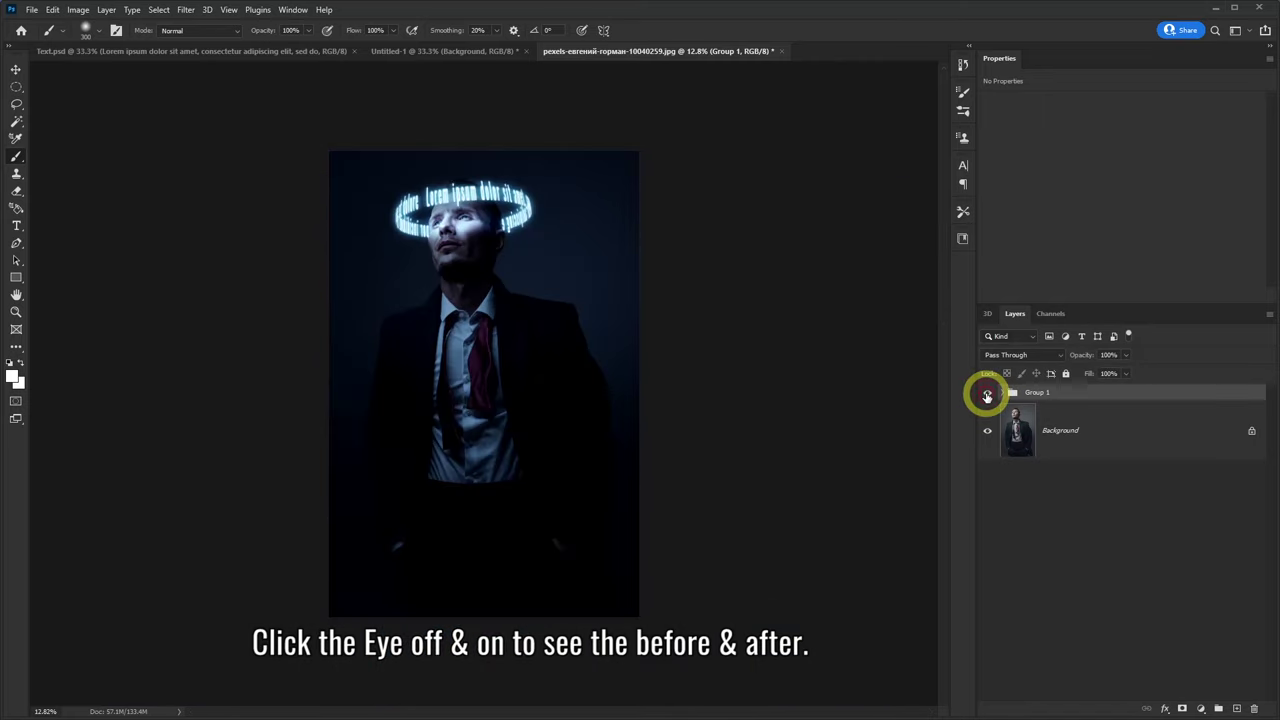
{"action": "left_click", "coordinate": [987, 395]}
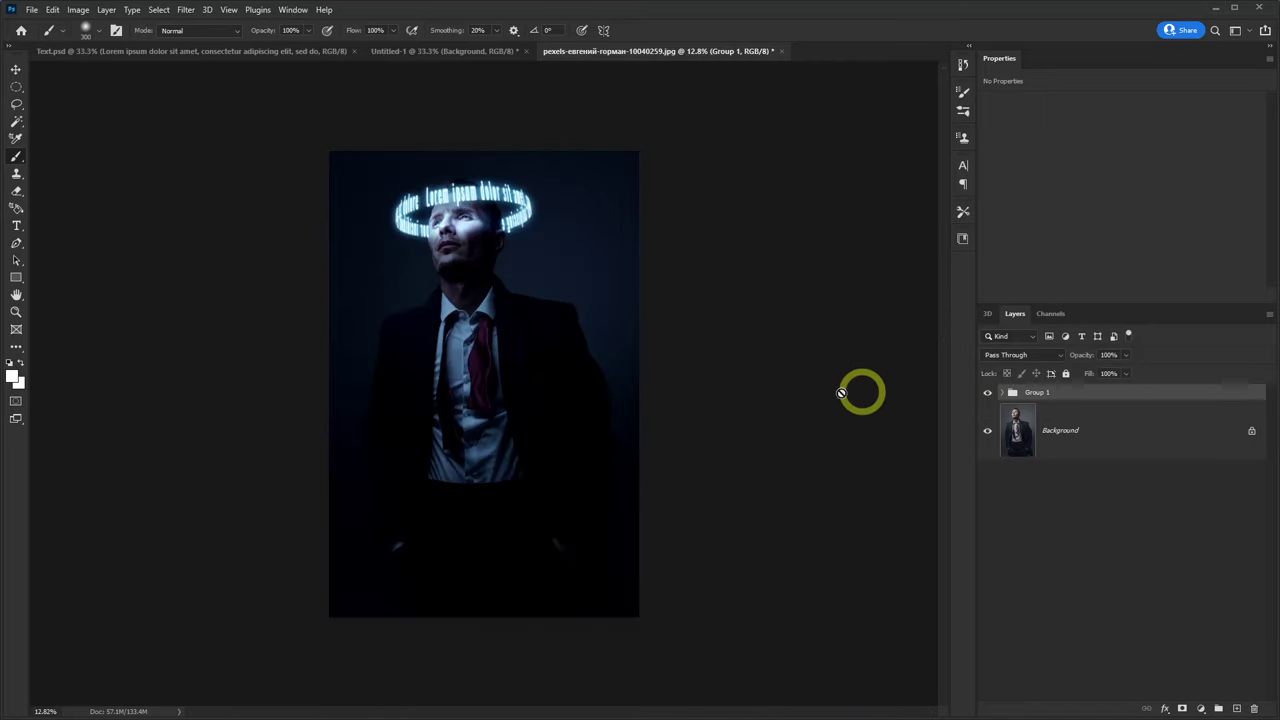